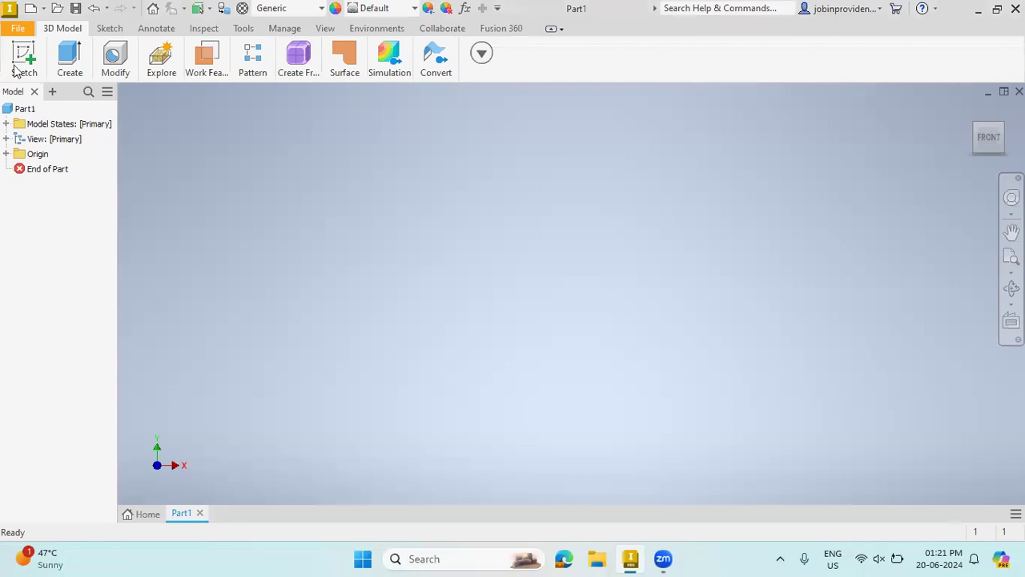
# Step: Orient the view to an isometric angle and start a 2D sketch on the YZ plane
pyautogui.click(436, 58)
pyautogui.click(970, 109)
pyautogui.click(24, 57)
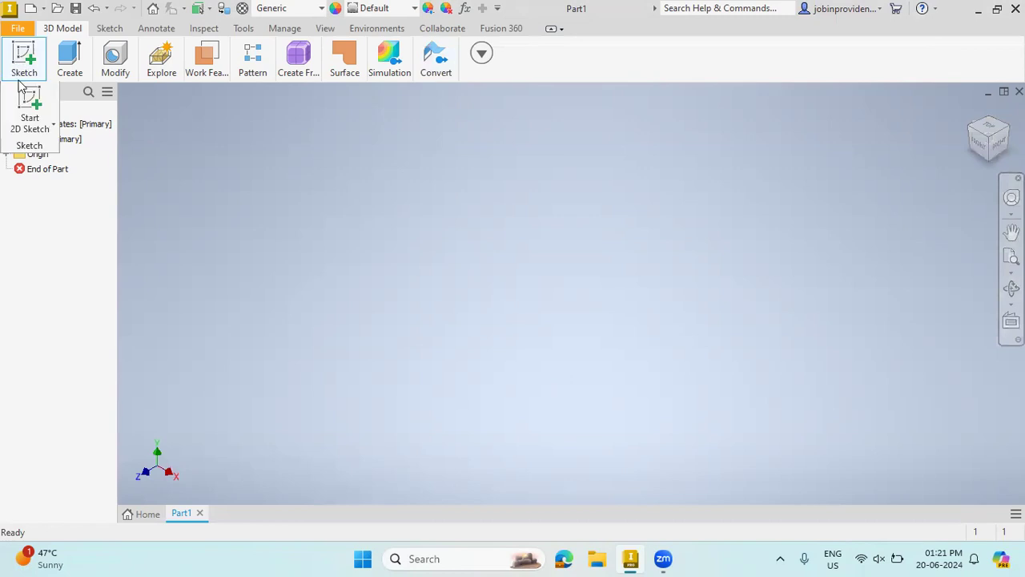
pyautogui.click(36, 139)
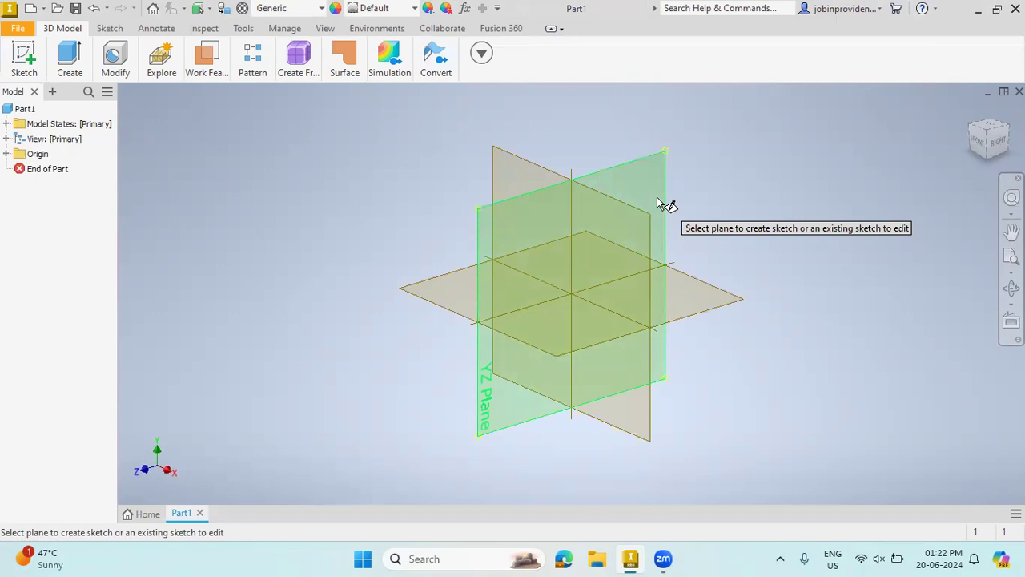
pyautogui.click(660, 202)
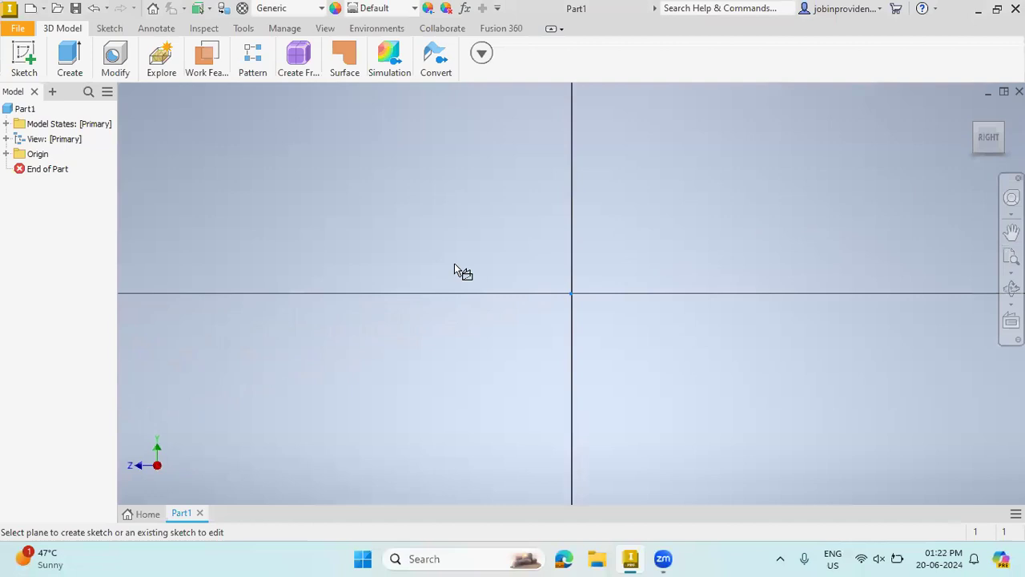
# Step: Draw a rectangle from the origin, 75 mm high and 102 mm wide, and finish the sketch
pyautogui.click(73, 64)
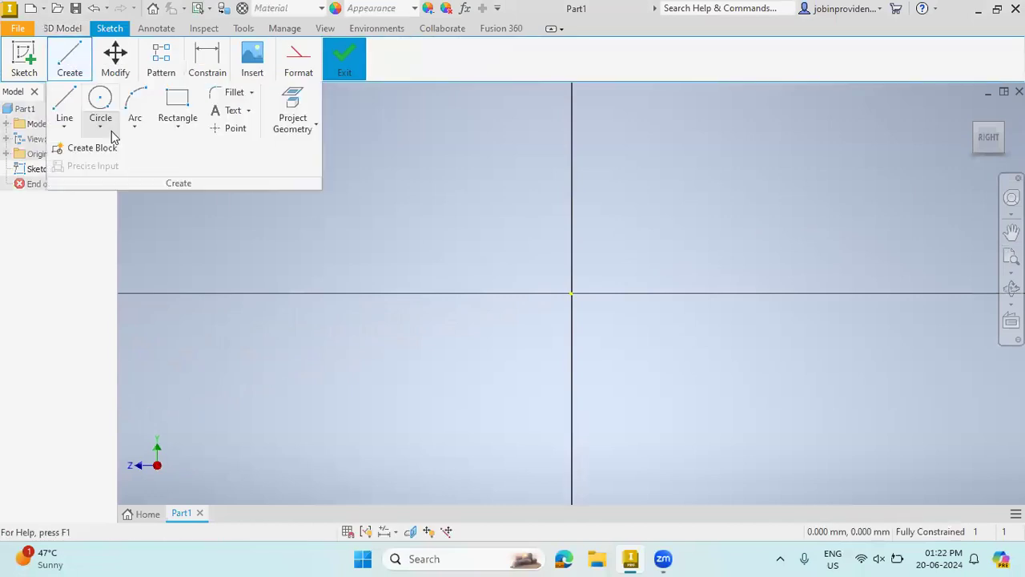
pyautogui.click(177, 108)
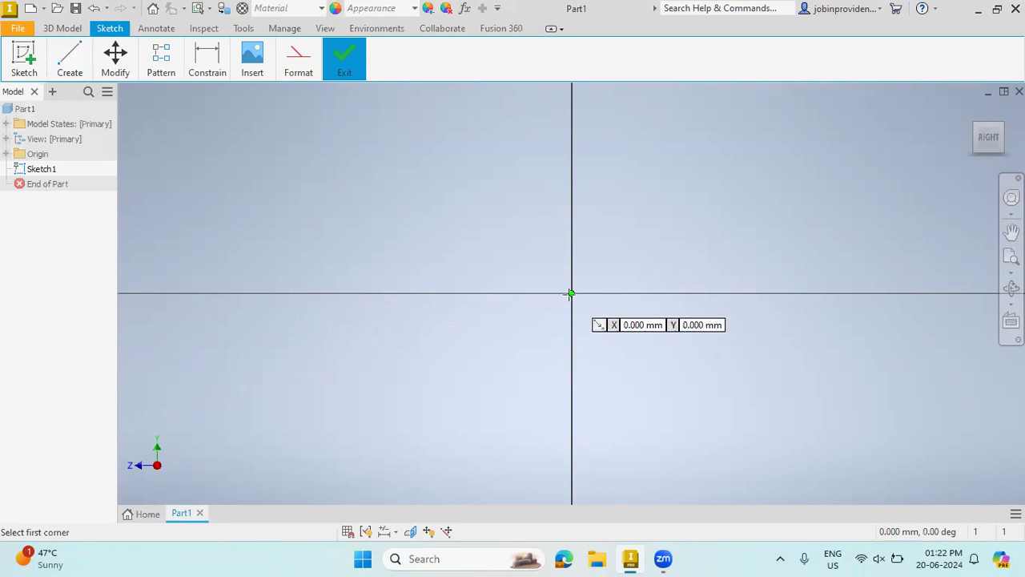
pyautogui.click(571, 293)
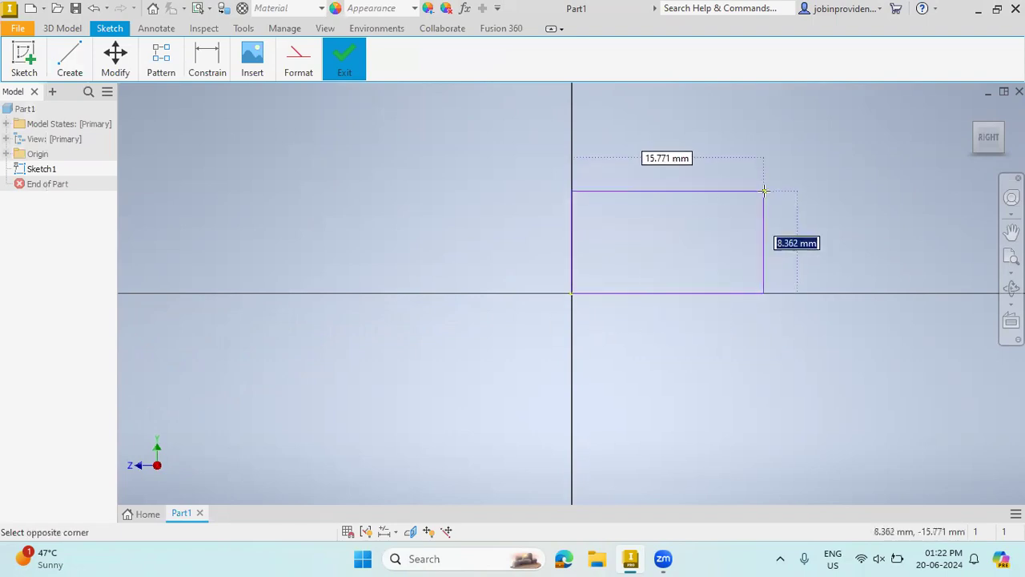
pyautogui.write('7')
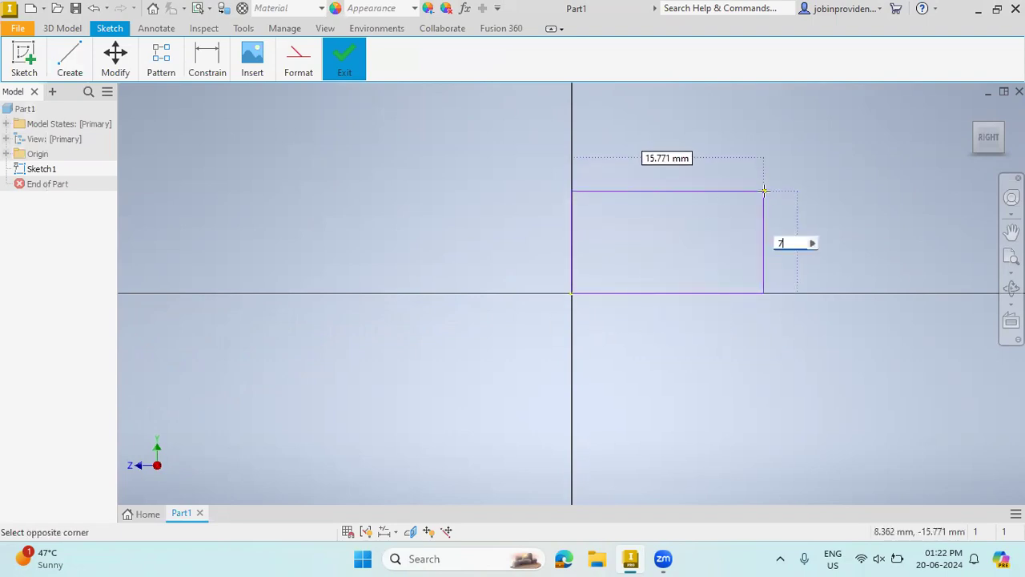
pyautogui.write('5')
pyautogui.press('Tab')
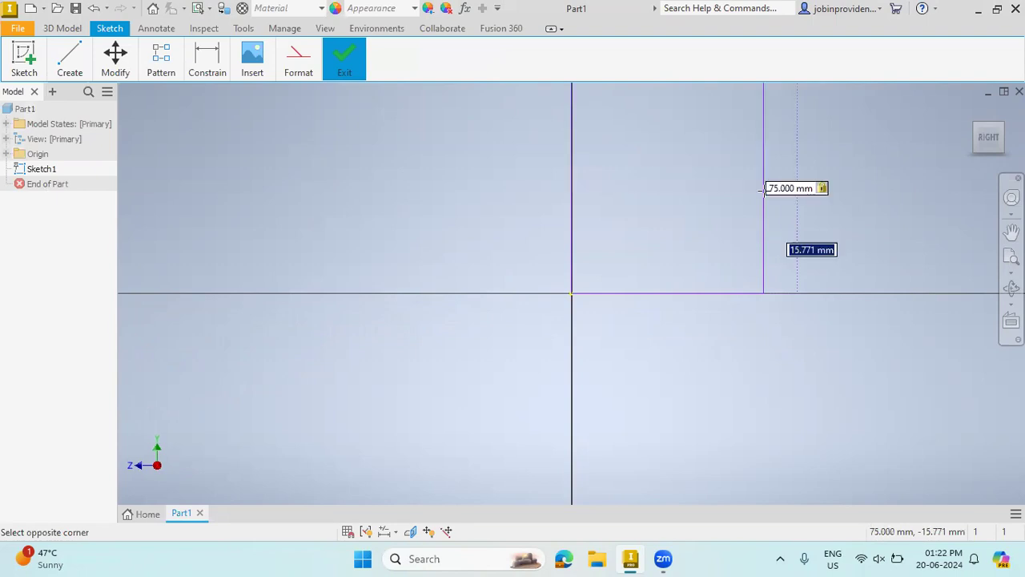
pyautogui.write('102')
pyautogui.press('Return')
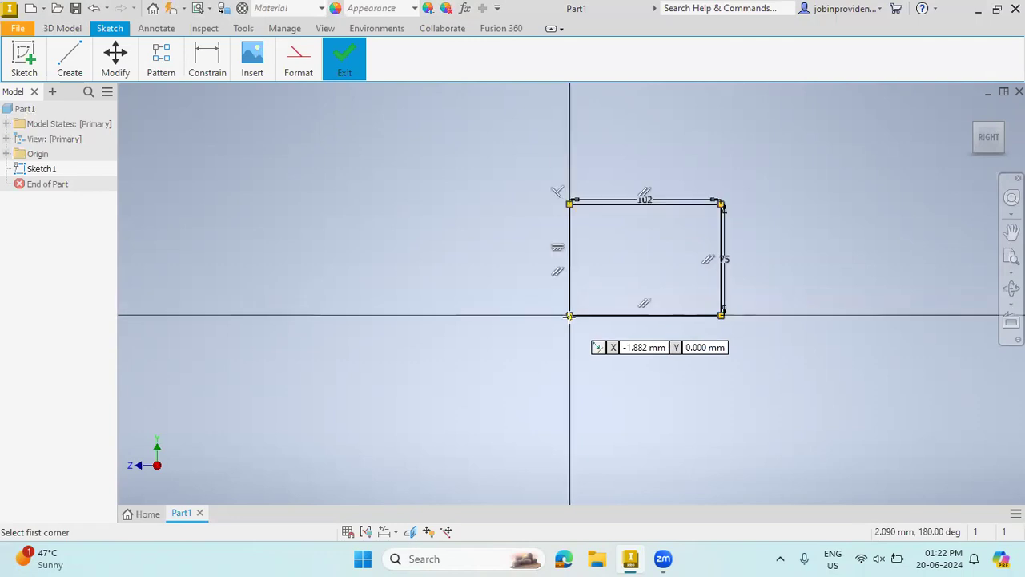
pyautogui.click(345, 60)
pyautogui.click(338, 106)
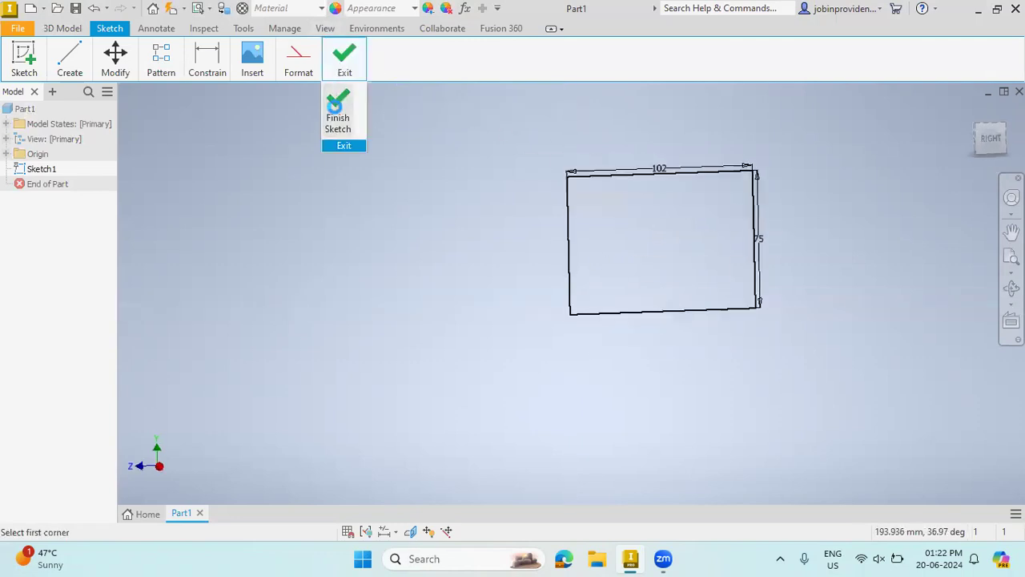
# Step: Extrude the rectangle 14 mm in the flipped direction to form the upright plate
pyautogui.scroll(-10, 391, 200)
pyautogui.scroll(5, 405, 302)
pyautogui.scroll(-4, 407, 299)
pyautogui.scroll(3, 407, 302)
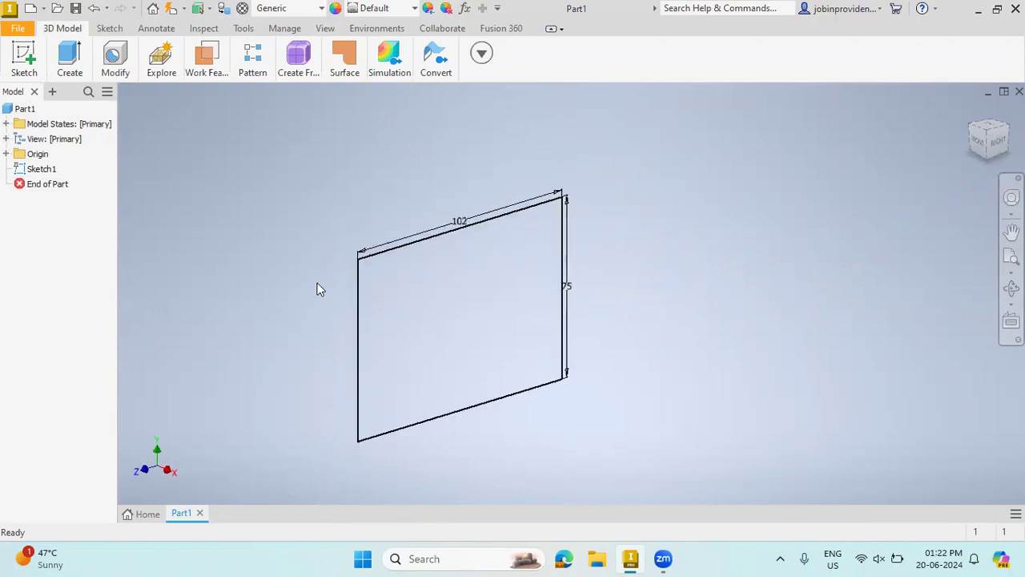
pyautogui.click(70, 58)
pyautogui.click(65, 106)
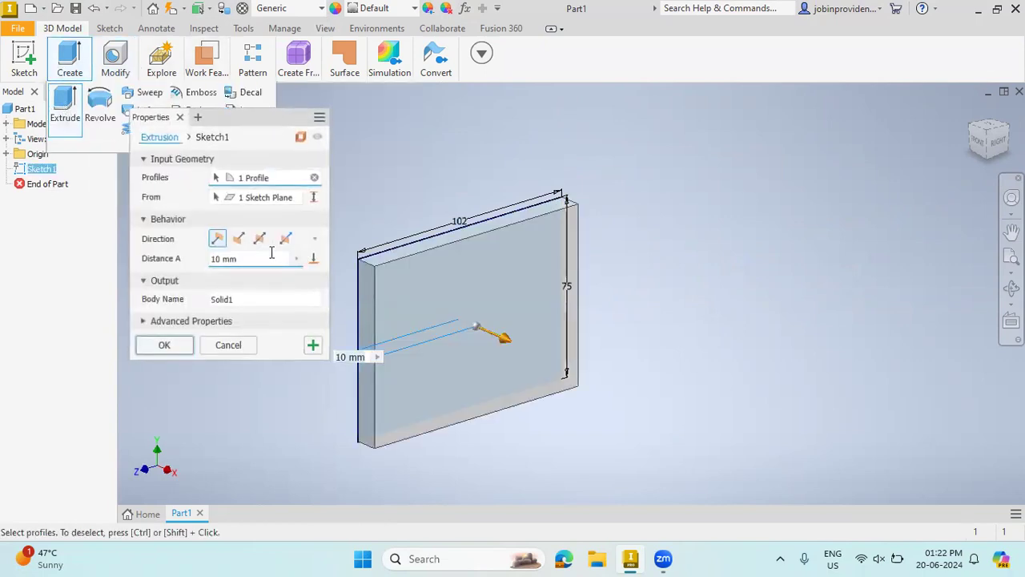
pyautogui.click(240, 242)
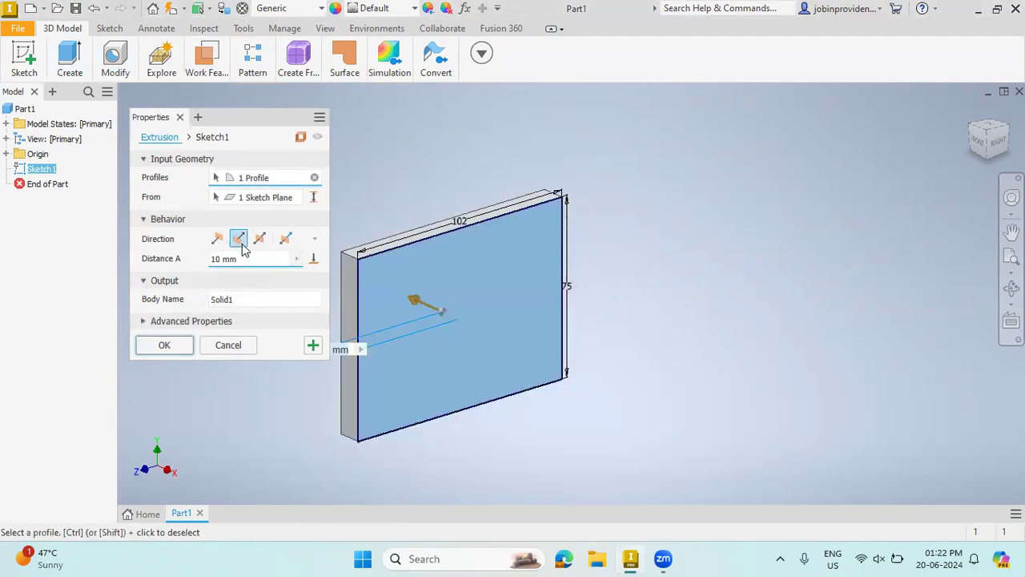
pyautogui.click(265, 262)
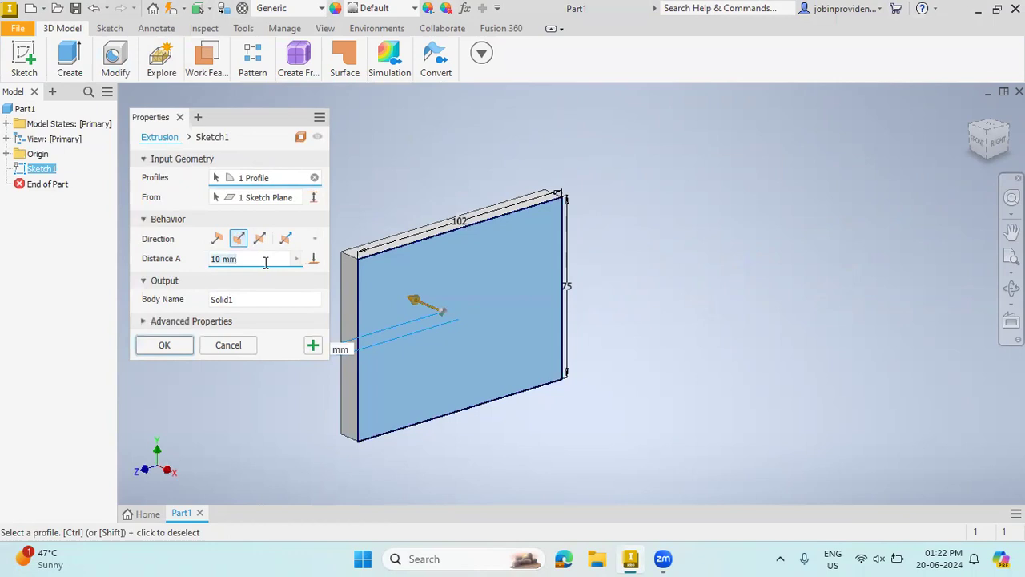
pyautogui.write('14')
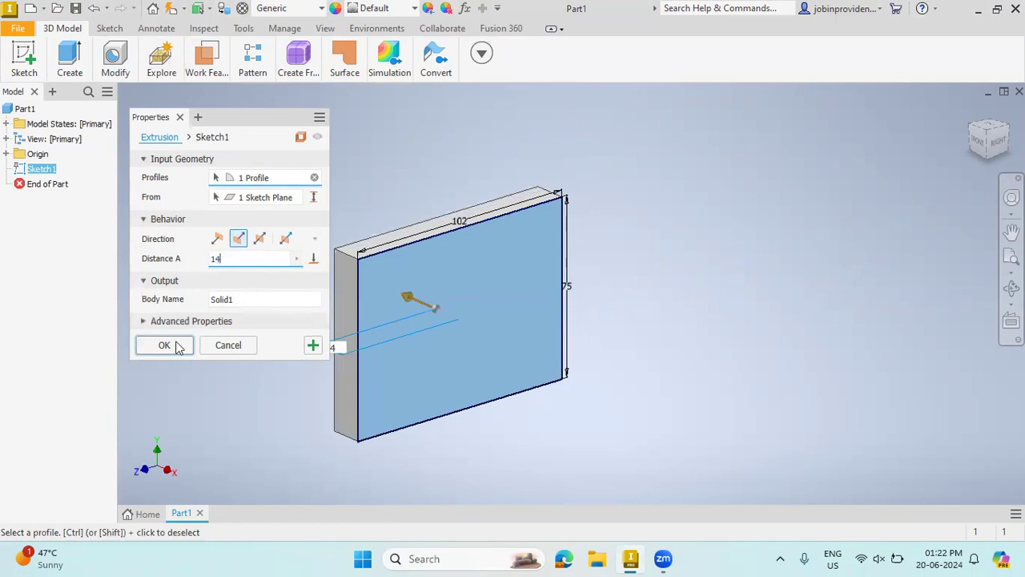
pyautogui.click(164, 345)
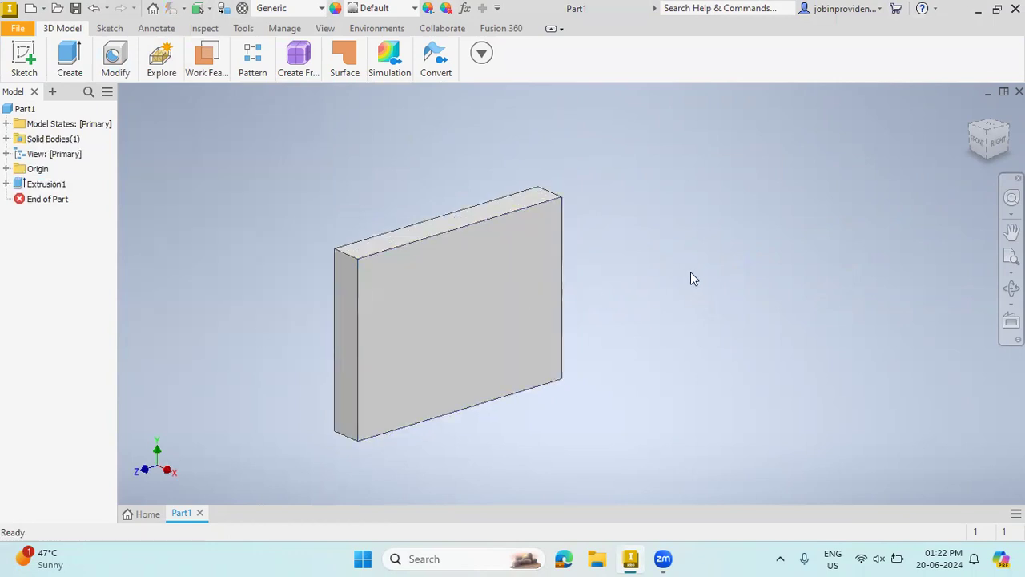
# Step: Start a sketch on the plate's large front face and draw a full-width rectangle about 17 mm high along its bottom edge
pyautogui.click(469, 297)
pyautogui.rightClick(471, 296)
pyautogui.click(479, 338)
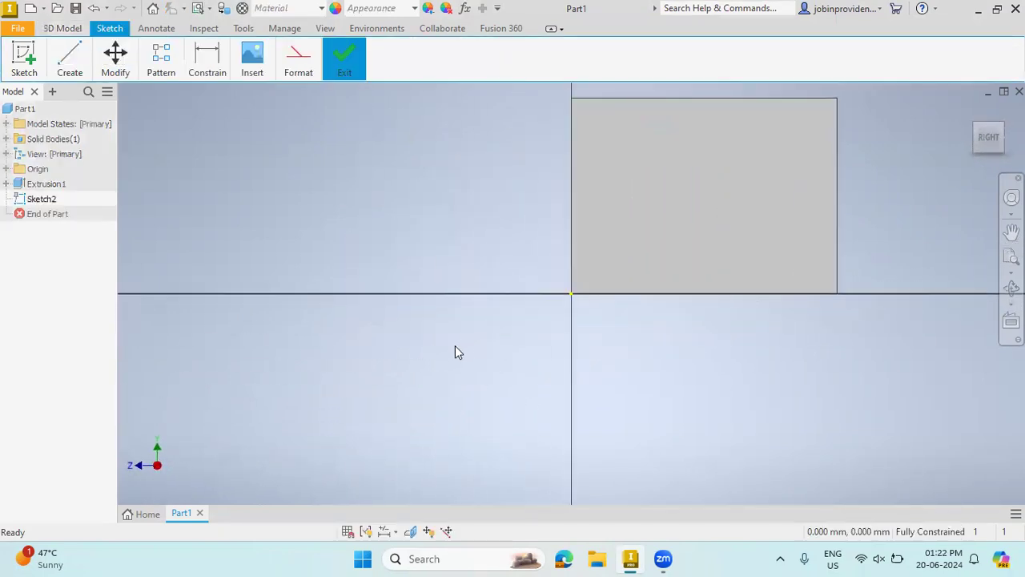
pyautogui.scroll(3, 769, 353)
pyautogui.click(70, 60)
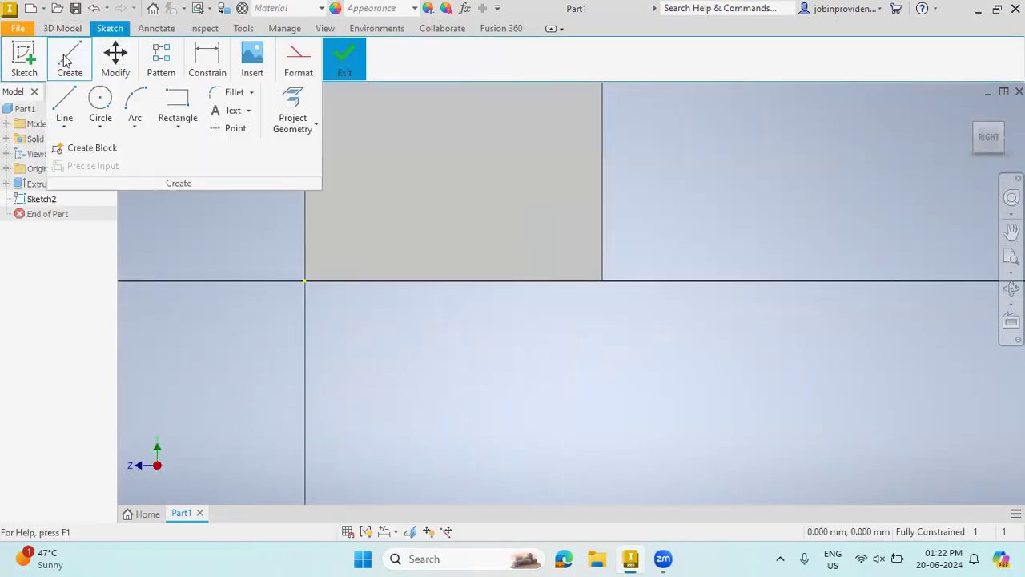
pyautogui.click(177, 104)
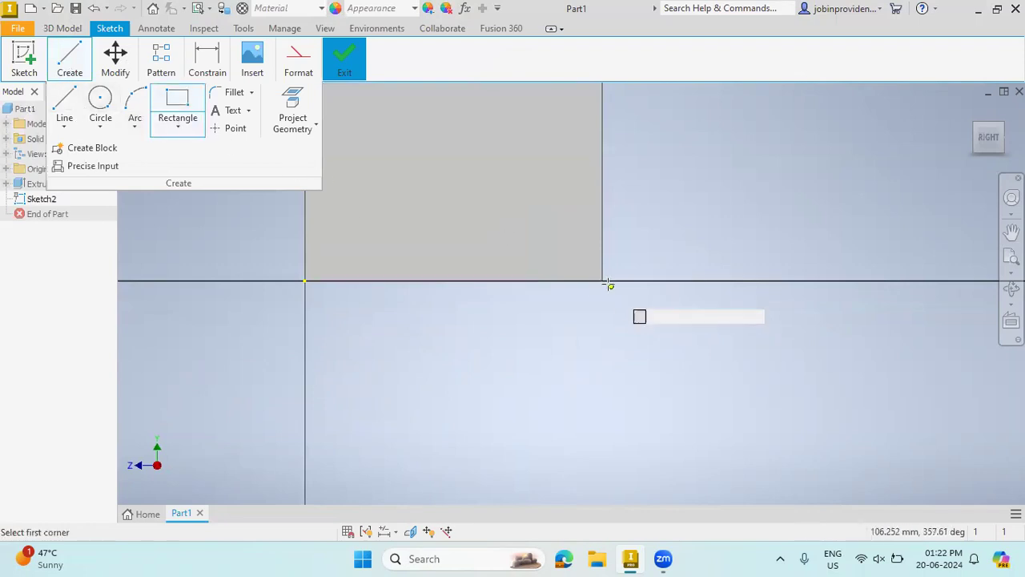
pyautogui.click(602, 280)
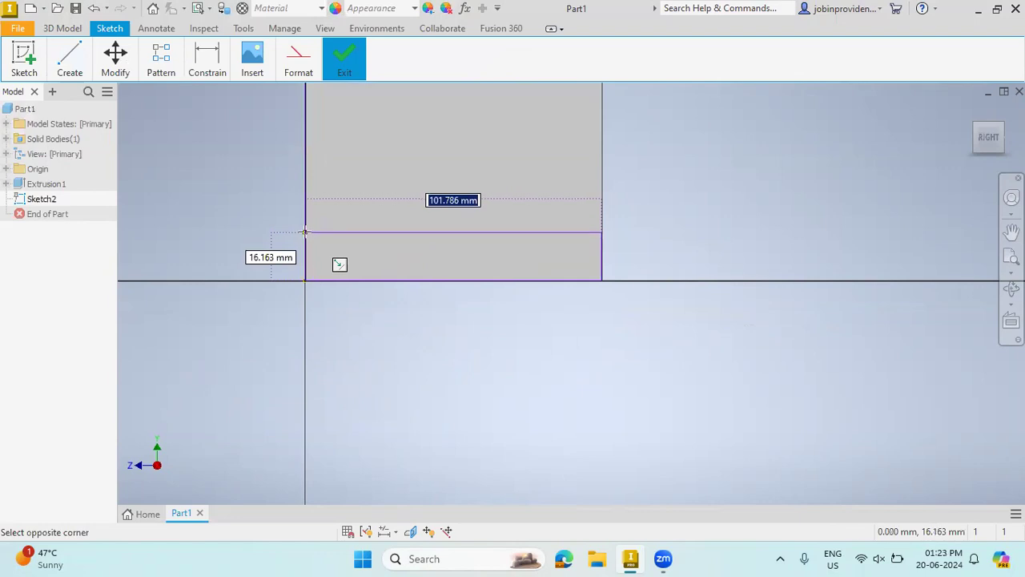
pyautogui.click(305, 231)
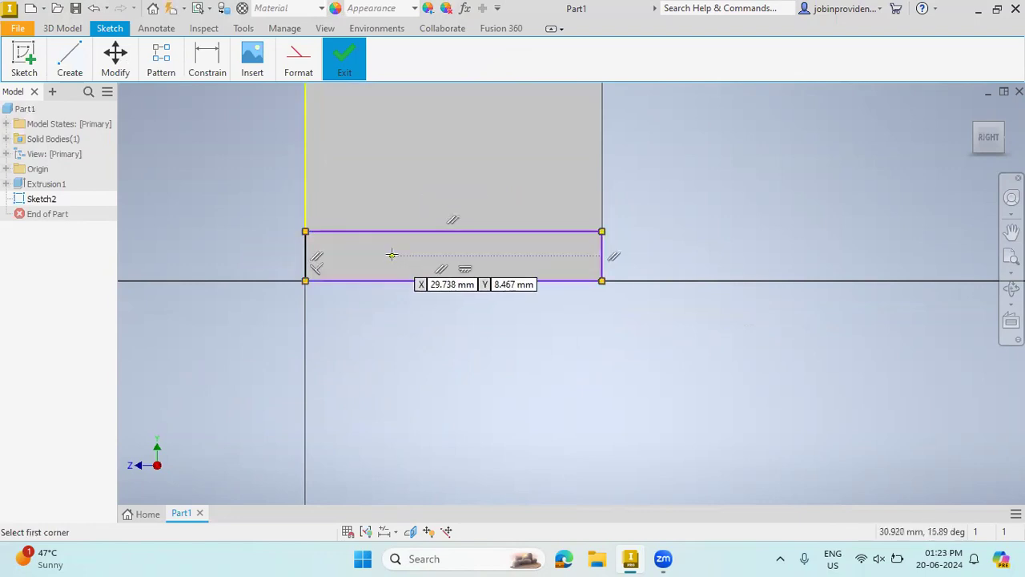
pyautogui.press('Escape')
# Step: Dimension the bottom rectangle's height as 14 mm
pyautogui.click(211, 70)
pyautogui.click(206, 101)
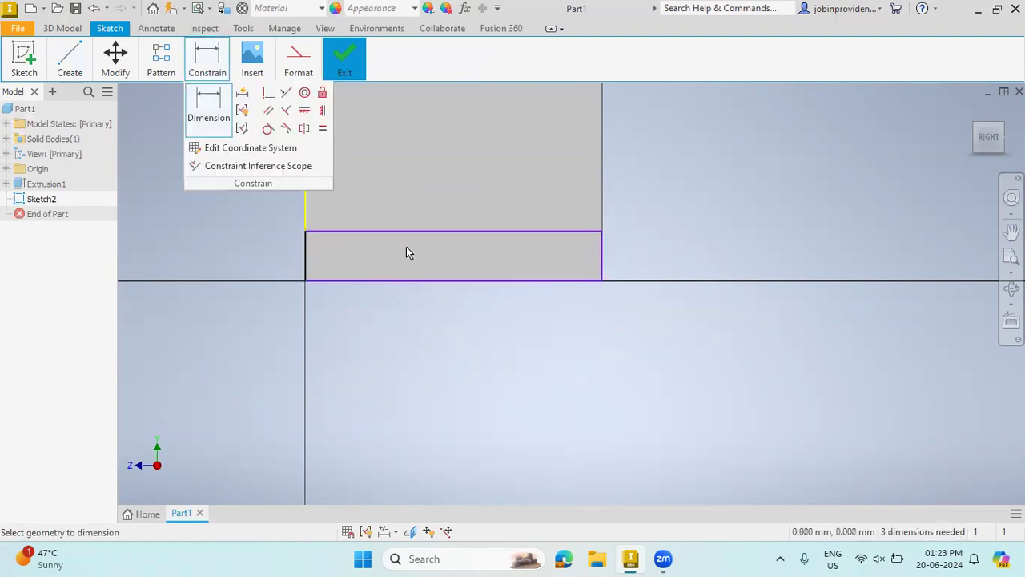
pyautogui.click(415, 280)
pyautogui.click(426, 233)
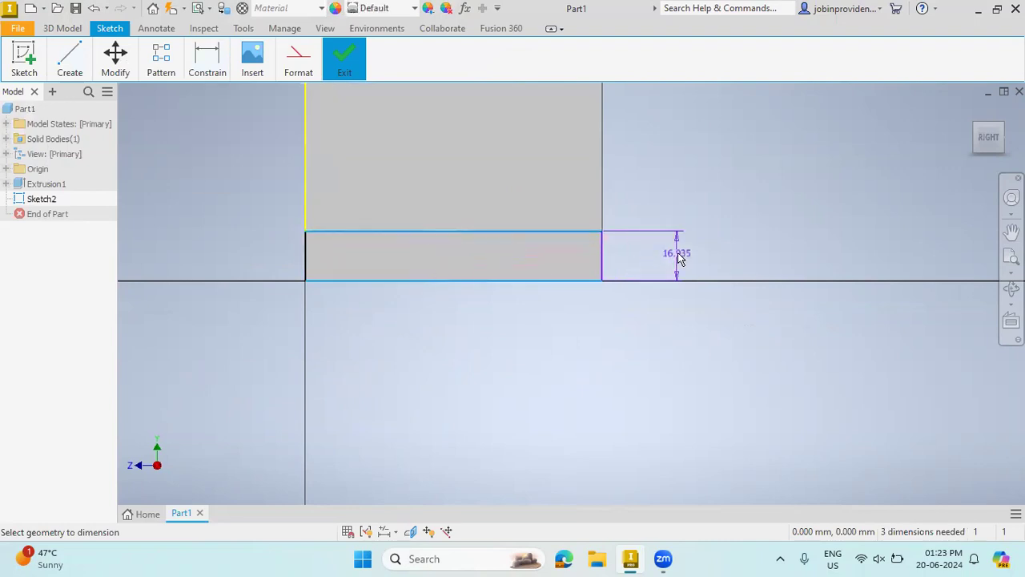
pyautogui.click(678, 258)
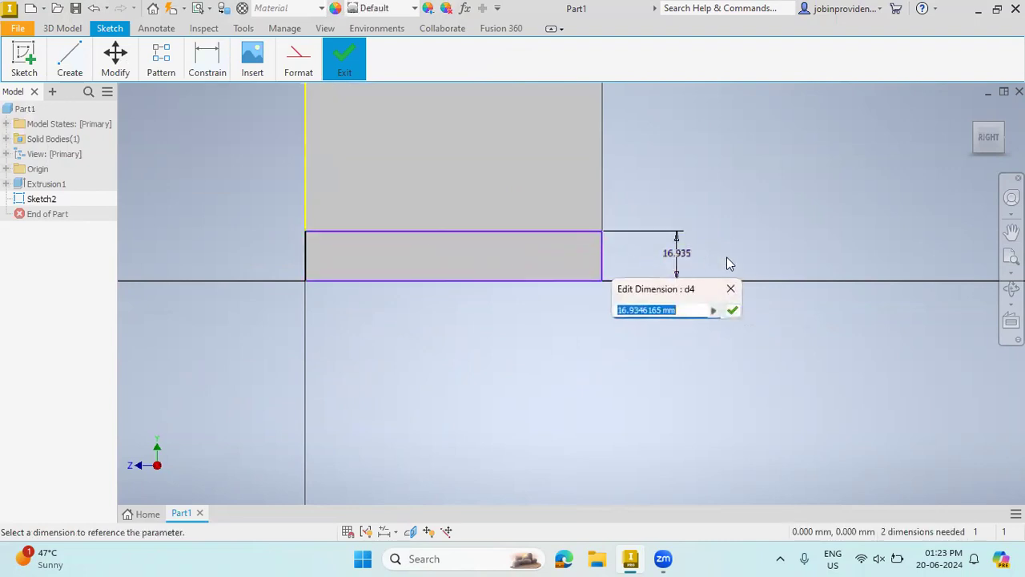
pyautogui.write('14')
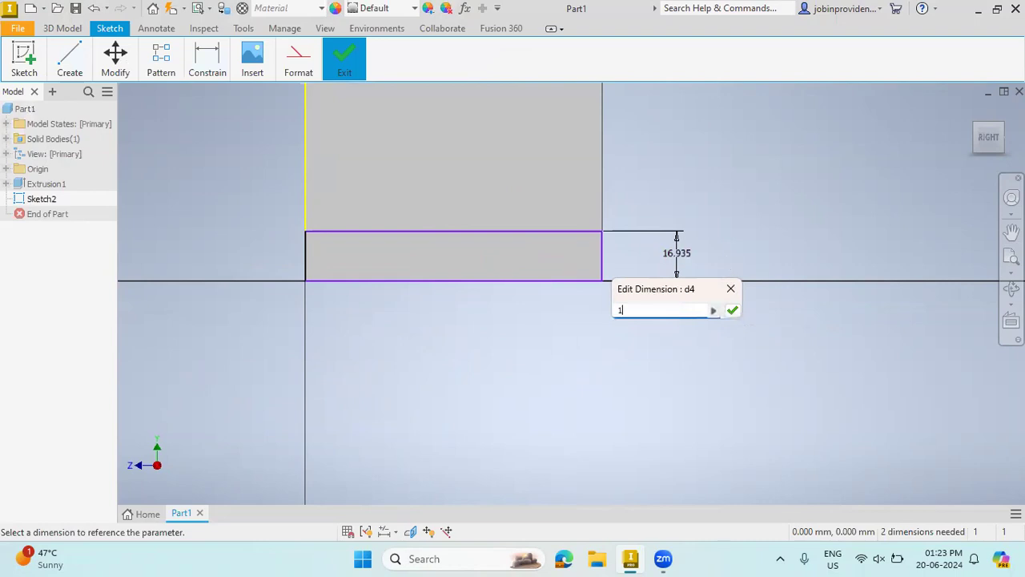
pyautogui.press('Return')
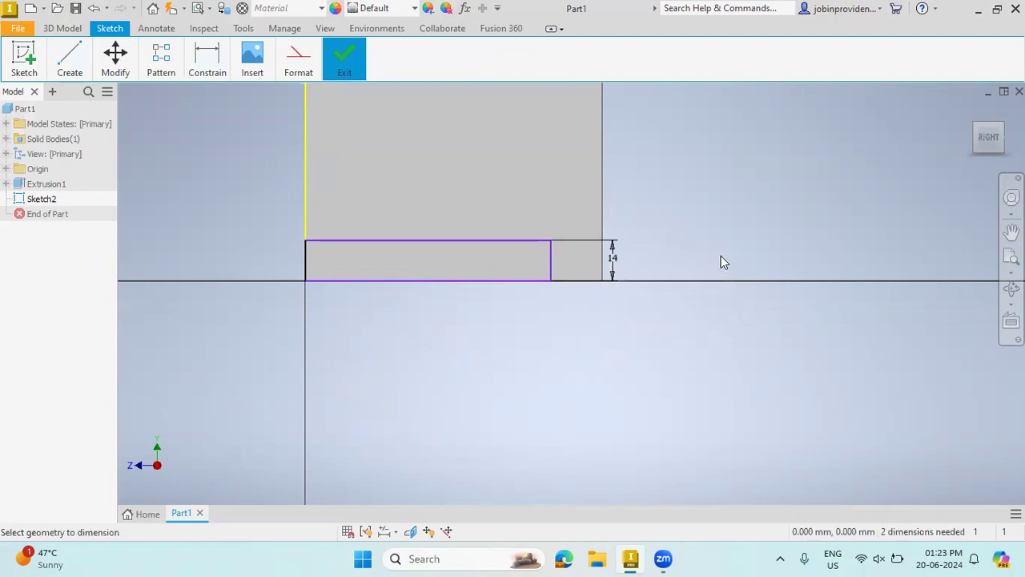
# Step: Dimension the bottom rectangle's width as 102 mm and finish the sketch
pyautogui.click(437, 240)
pyautogui.click(438, 222)
pyautogui.write('102')
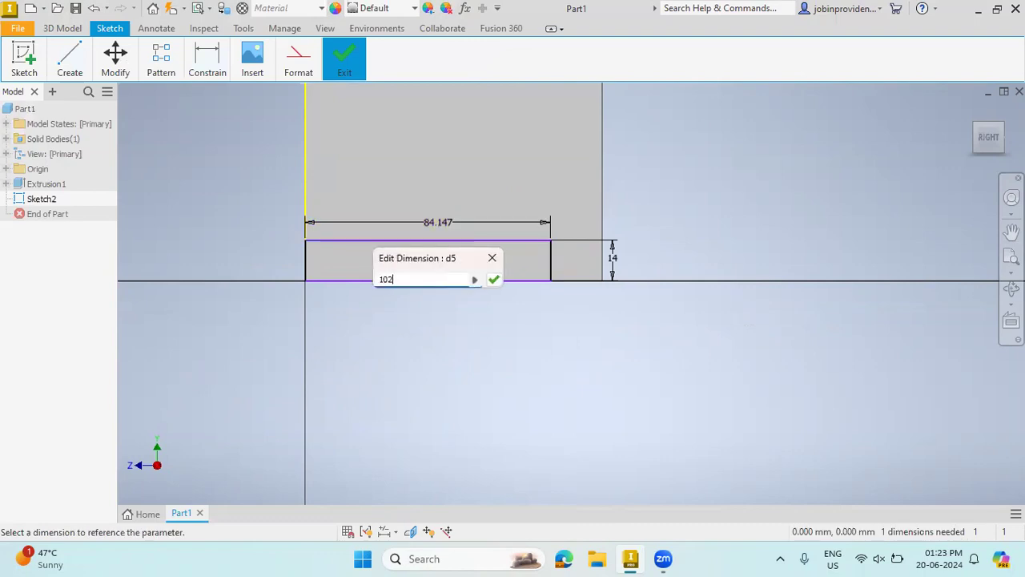
pyautogui.press('Return')
pyautogui.click(352, 70)
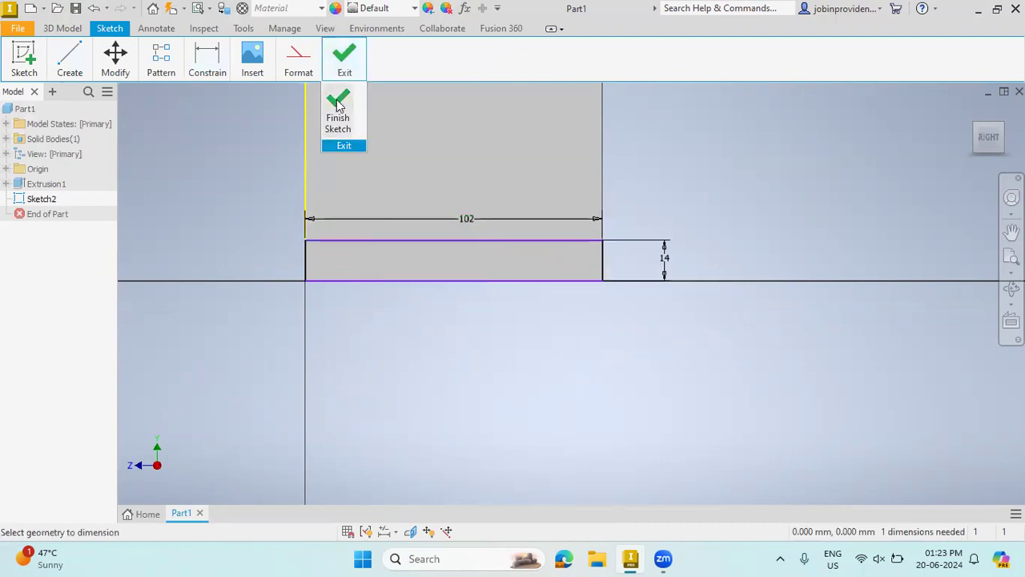
pyautogui.click(338, 102)
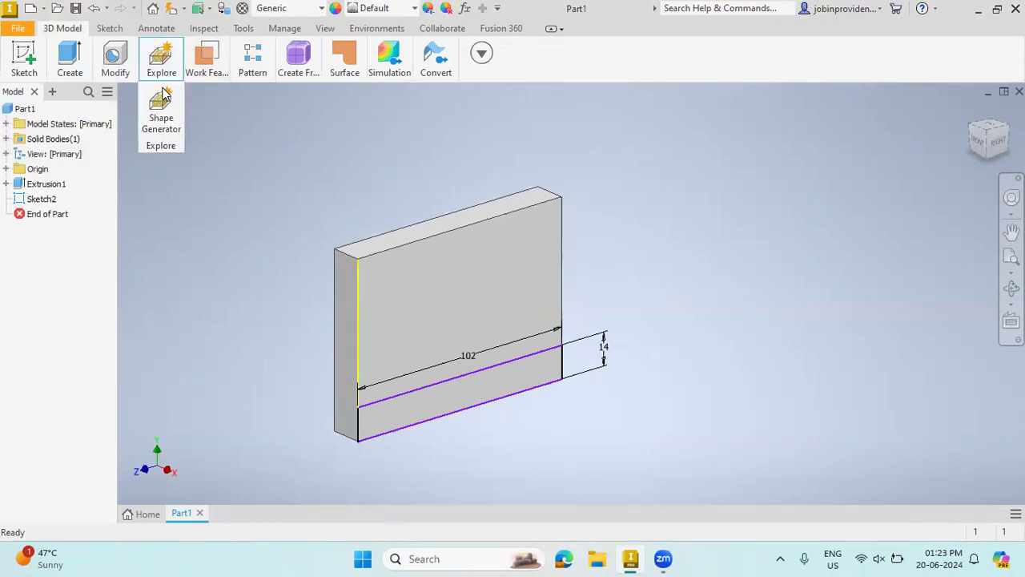
# Step: Extrude the bottom rectangle outward by 76-14 mm, joined to the plate, to form the base
pyautogui.moveTo(69, 68)
pyautogui.click(69, 97)
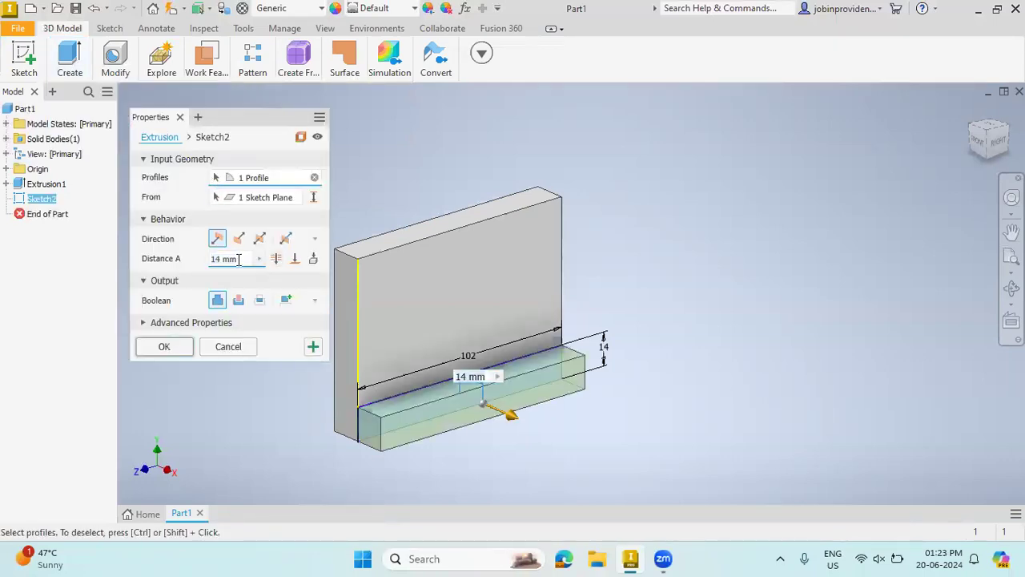
pyautogui.write('76')
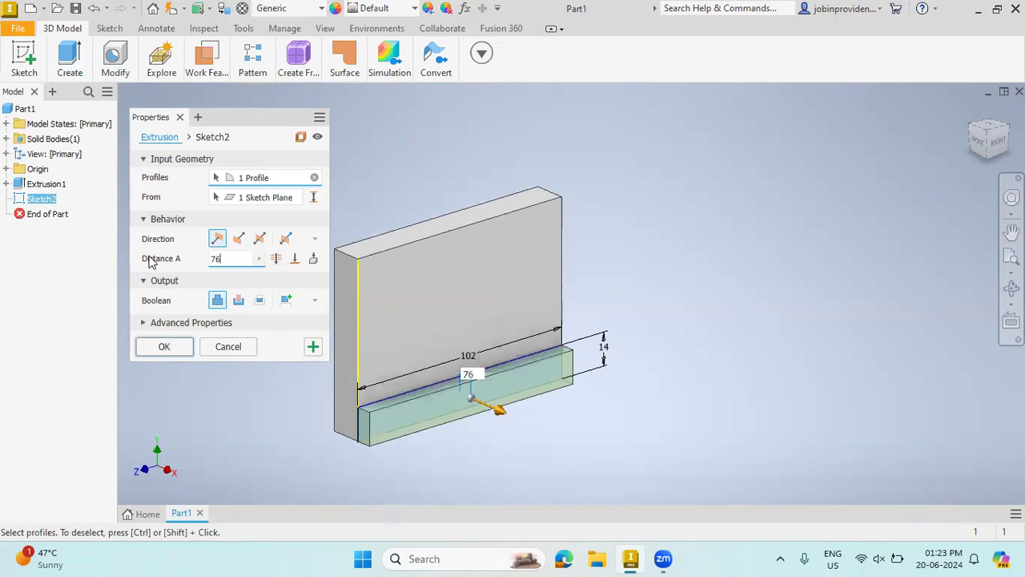
pyautogui.write('-14')
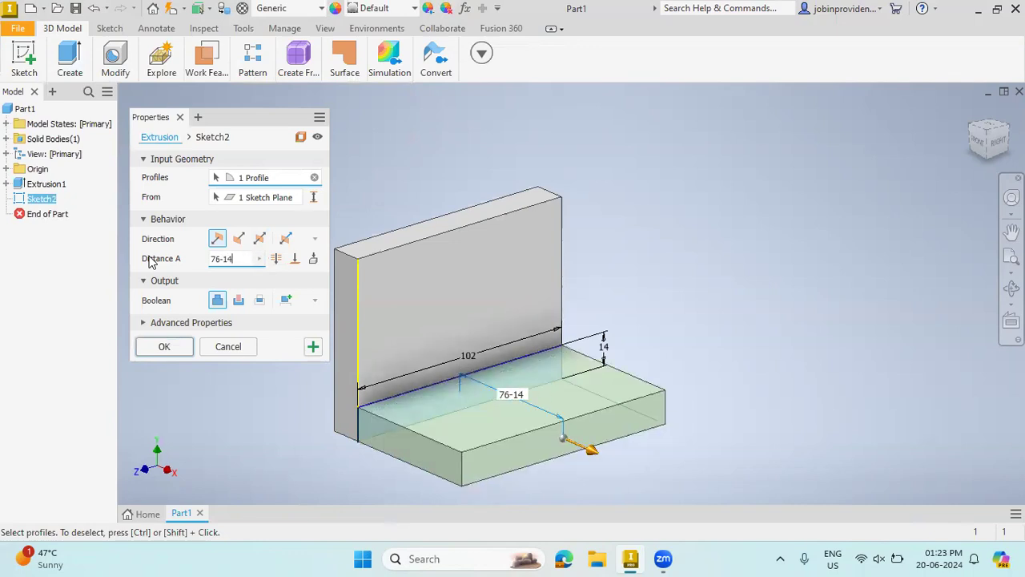
pyautogui.click(170, 348)
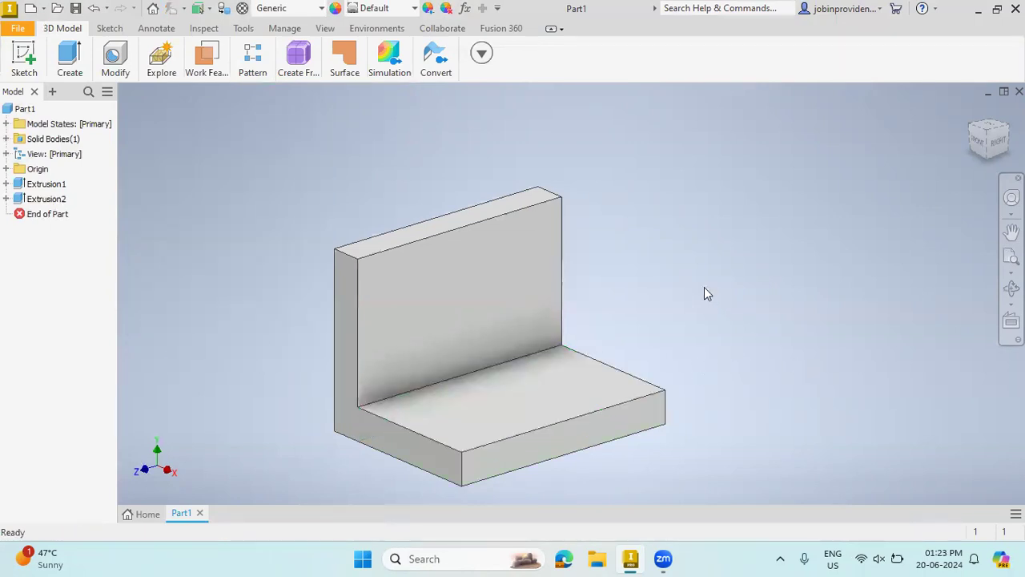
# Step: Fillet the base's nearest outer vertical corner edge with a 5 mm radius
pyautogui.scroll(5, 691, 247)
pyautogui.scroll(-5, 588, 457)
pyautogui.scroll(5, 593, 374)
pyautogui.scroll(-5, 566, 398)
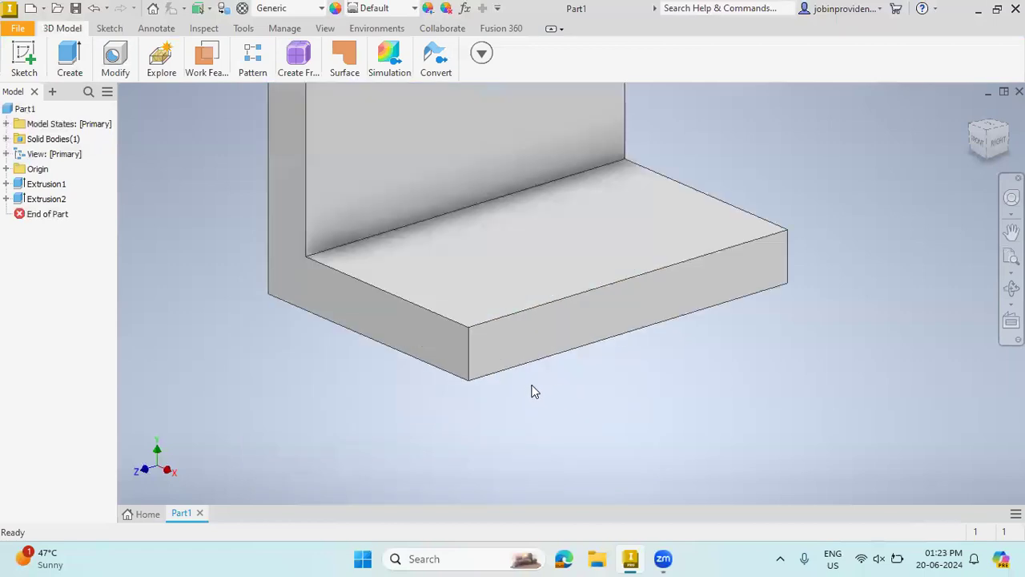
pyautogui.click(115, 58)
pyautogui.click(134, 109)
pyautogui.click(471, 360)
pyautogui.doubleClick(281, 197)
pyautogui.write('5')
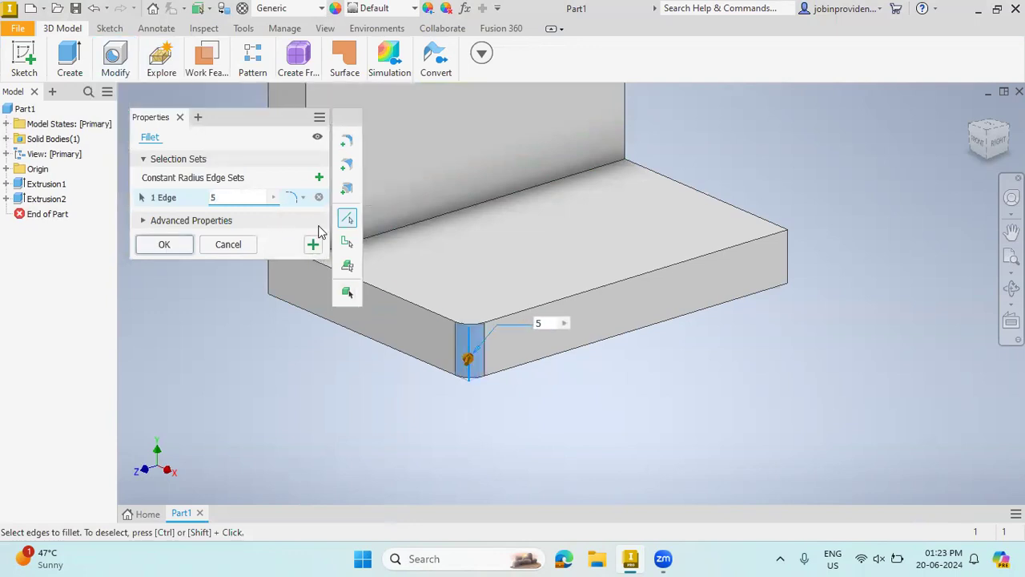
pyautogui.click(177, 246)
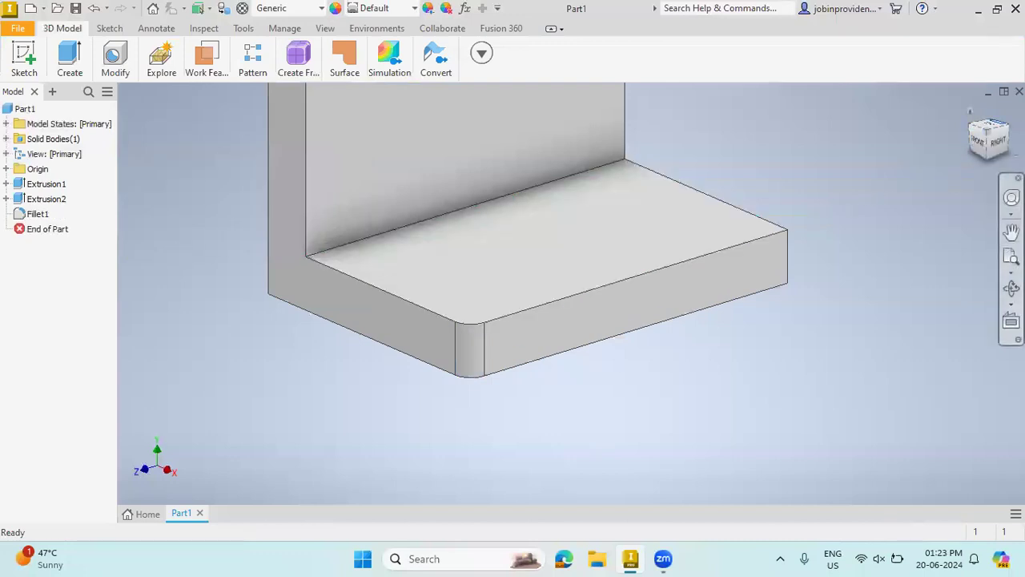
# Step: Fillet the base's other outer vertical corner edge with a 5 mm radius
pyautogui.press('F6')
pyautogui.click(115, 64)
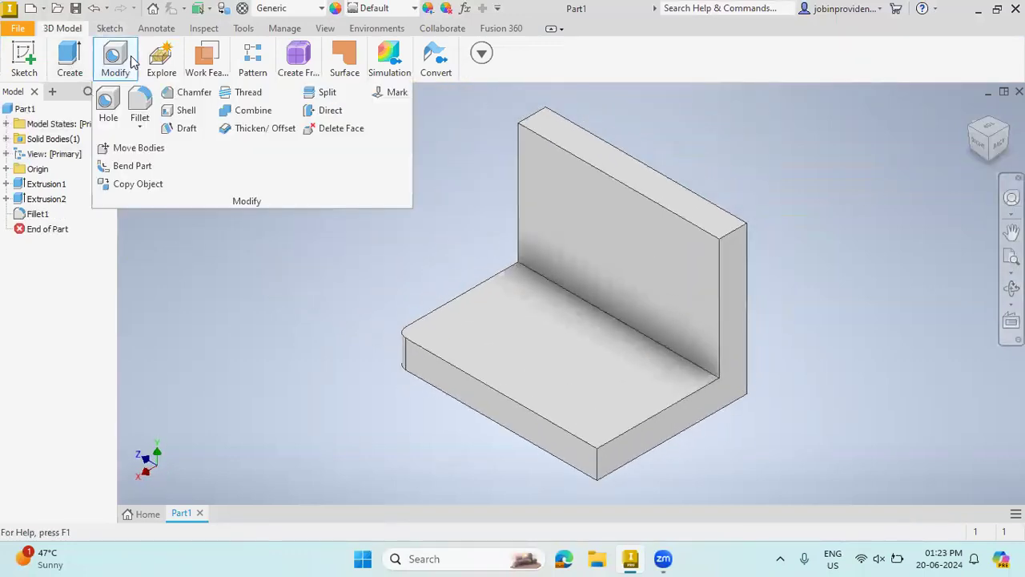
pyautogui.press('f')
pyautogui.click(600, 475)
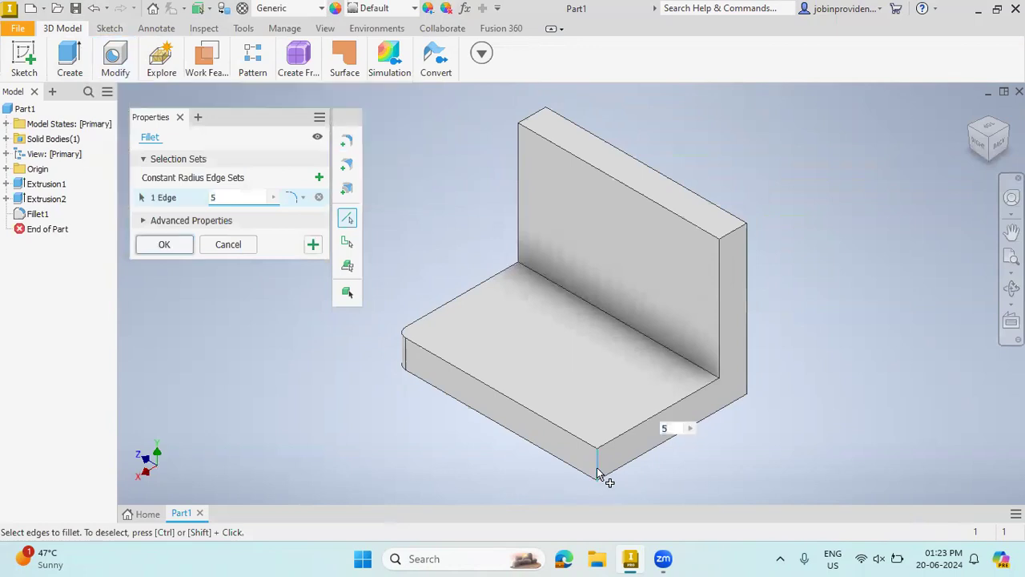
pyautogui.press('Return')
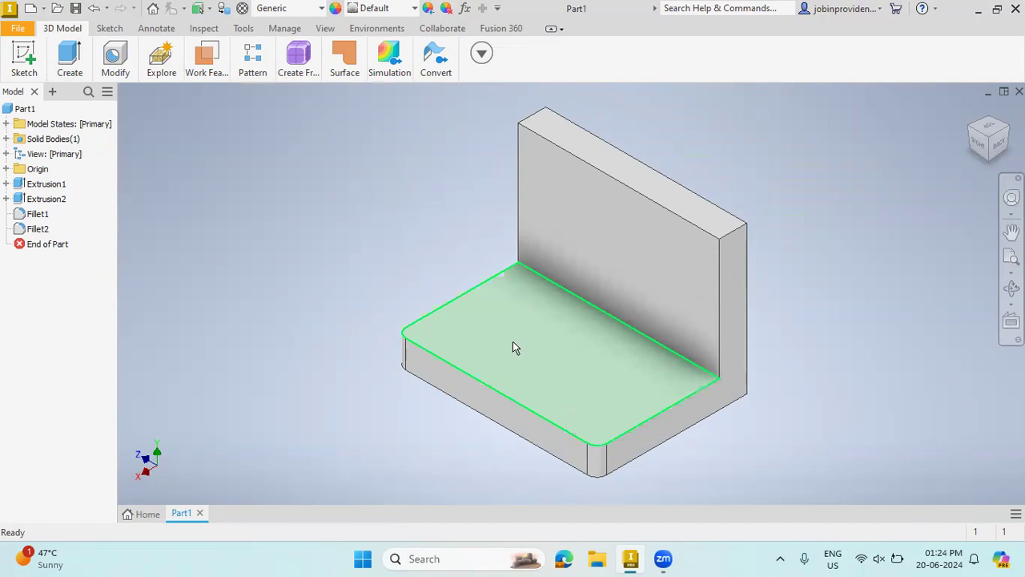
# Step: Start a sketch on the upright plate's front face and draw a circle about 15 mm in diameter near its left side
pyautogui.moveTo(536, 365)
pyautogui.rightClick(590, 243)
pyautogui.click(598, 279)
pyautogui.scroll(3, 464, 247)
pyautogui.scroll(-4, 548, 199)
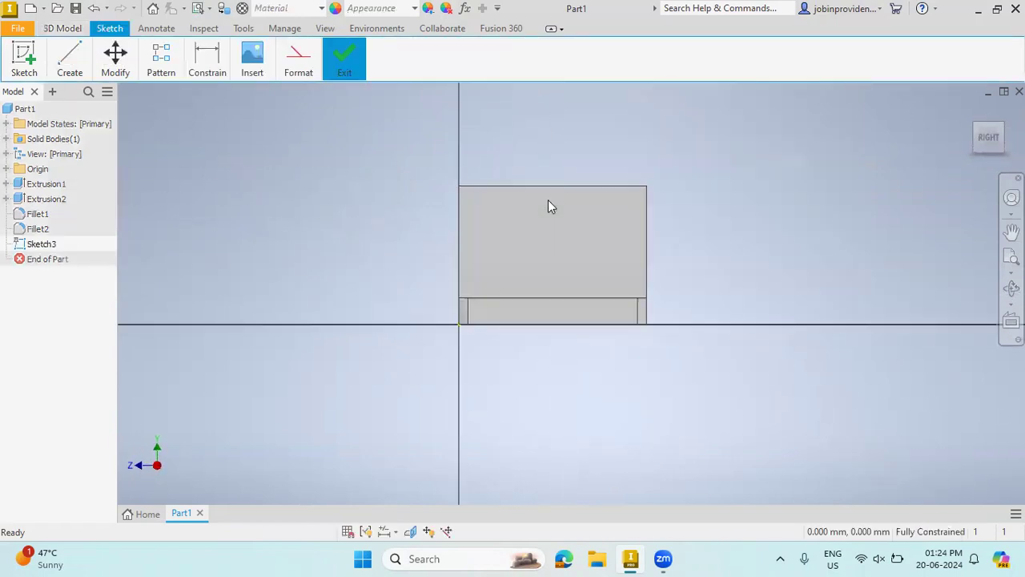
pyautogui.click(70, 60)
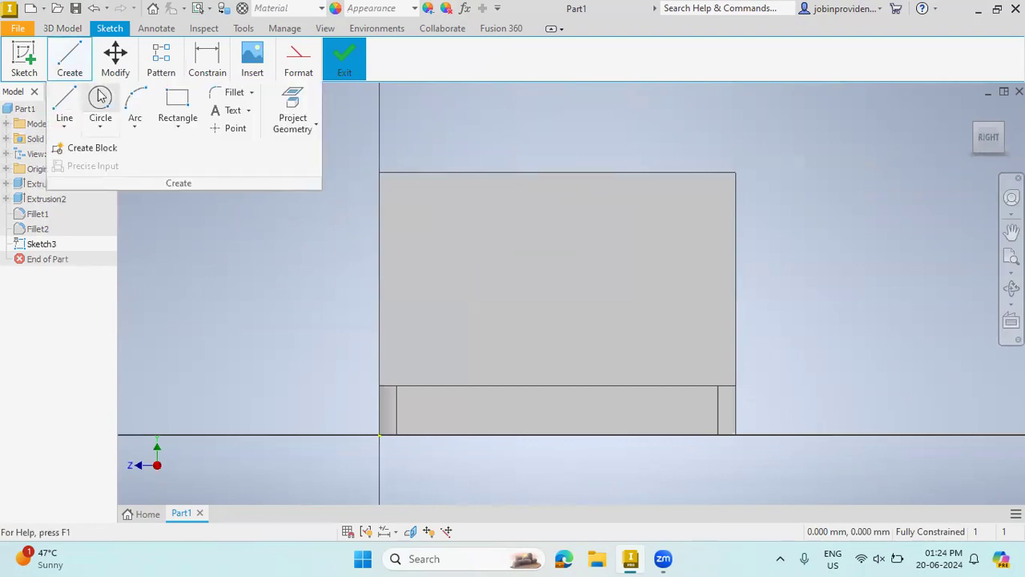
pyautogui.click(100, 104)
pyautogui.click(433, 287)
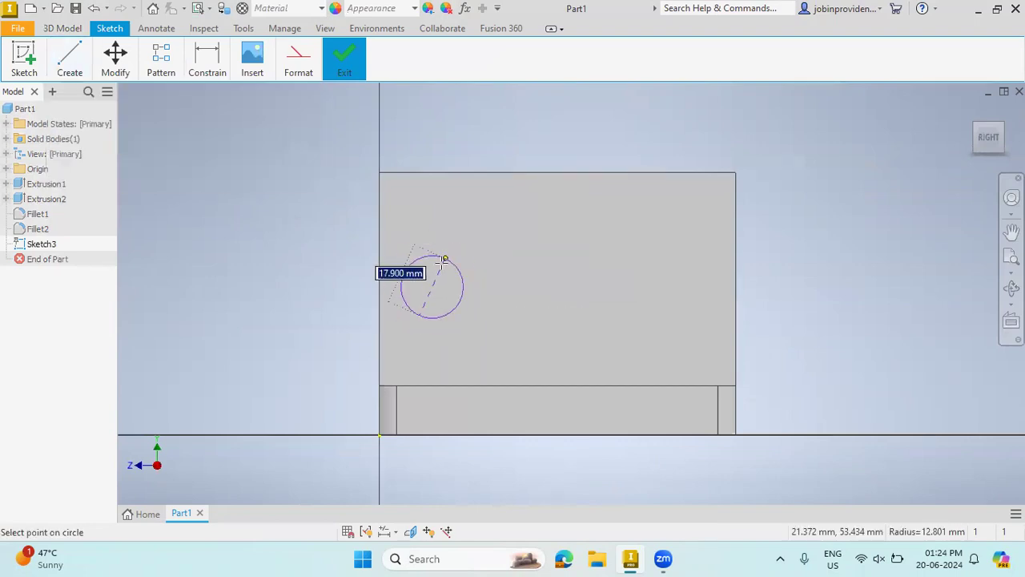
pyautogui.click(443, 261)
pyautogui.press('Escape')
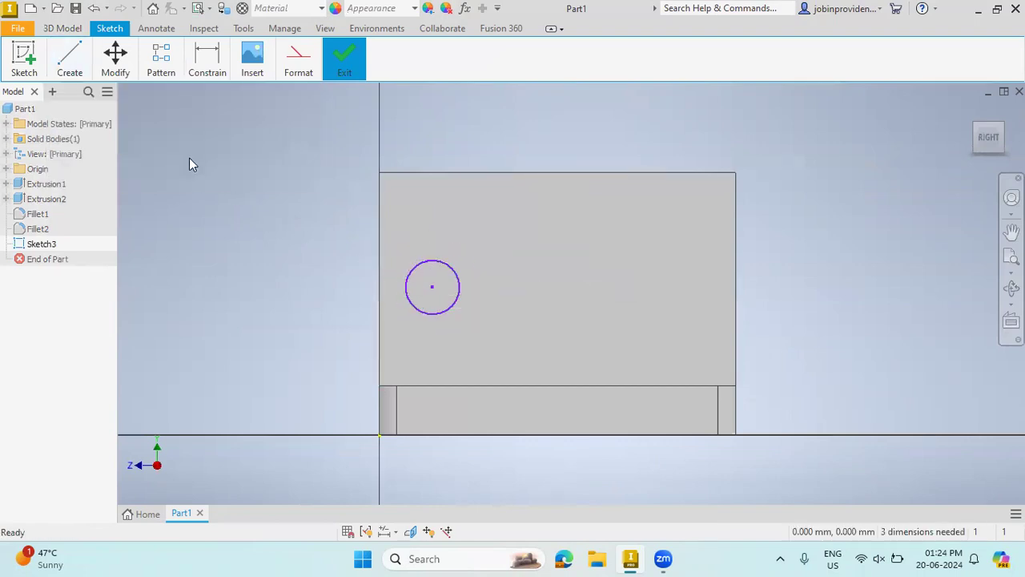
# Step: Dimension the circle's diameter as 15 mm
pyautogui.click(206, 60)
pyautogui.click(209, 106)
pyautogui.click(459, 280)
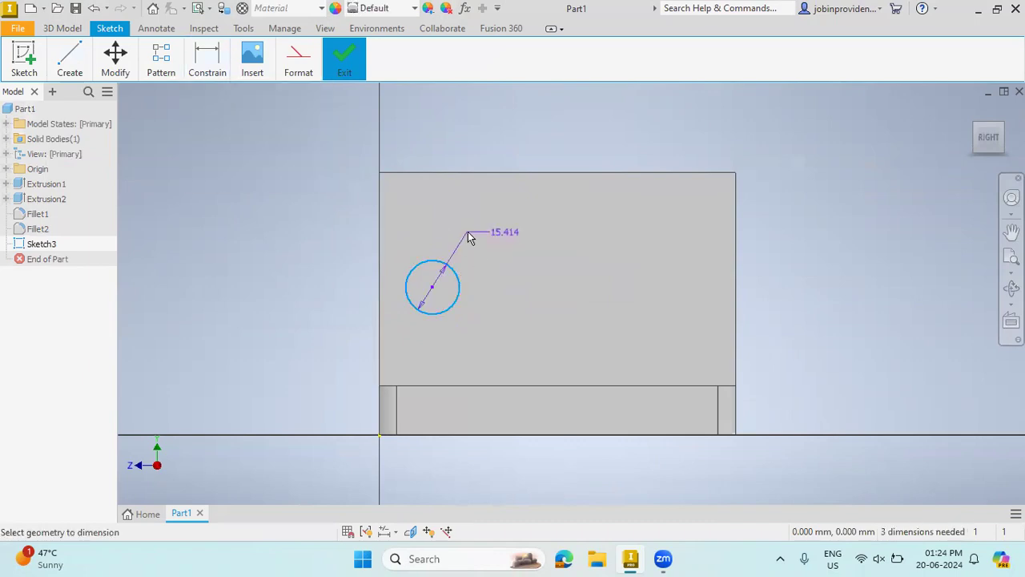
pyautogui.click(468, 233)
pyautogui.write('15')
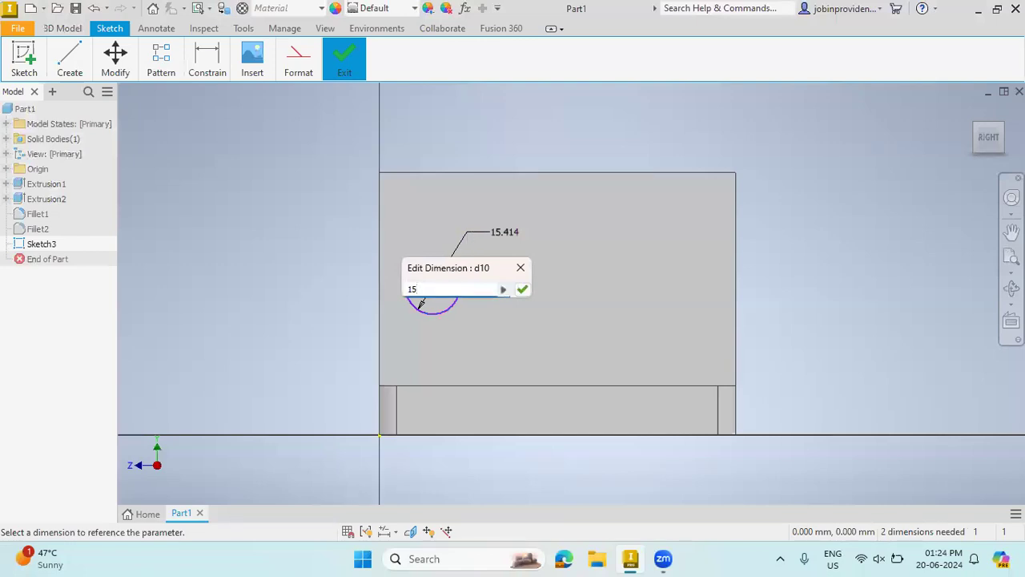
pyautogui.press('Return')
# Step: Dimension the circle's centre 30 mm above the base's top face
pyautogui.click(426, 386)
pyautogui.click(431, 291)
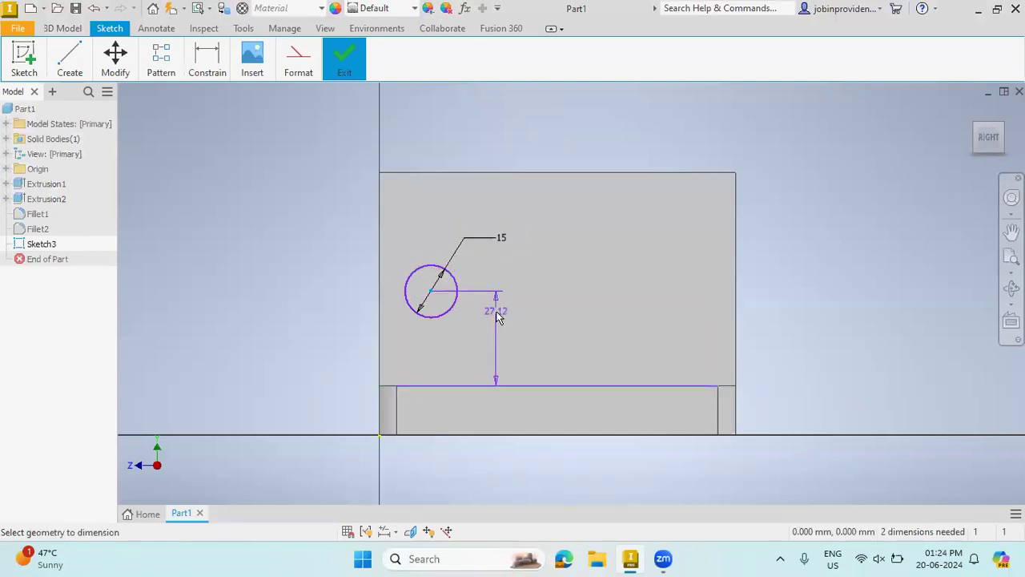
pyautogui.click(499, 317)
pyautogui.write('30')
pyautogui.press('Return')
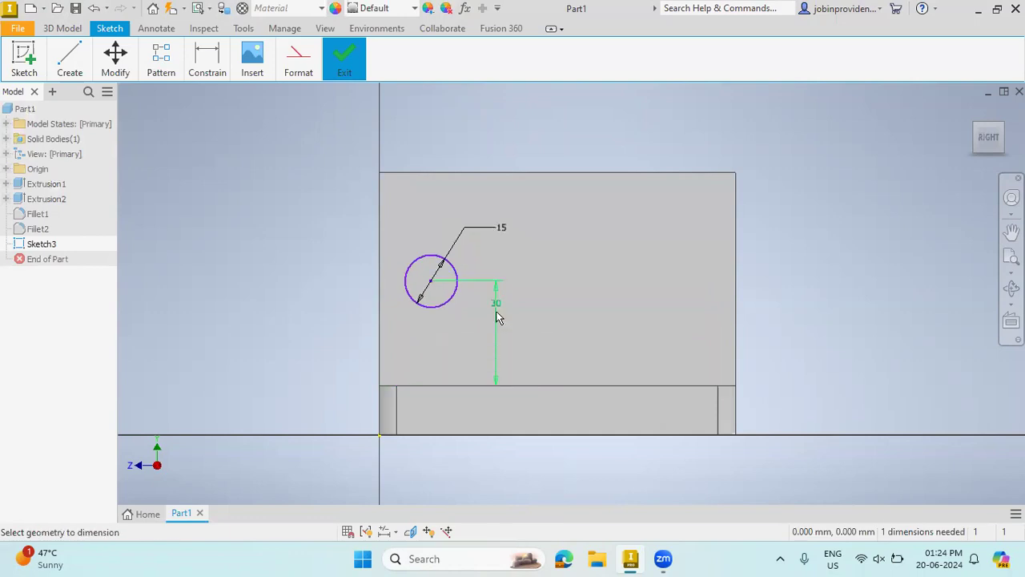
# Step: Dimension the circle's centre 20 mm from the plate's left edge and finish the sketch
pyautogui.click(382, 332)
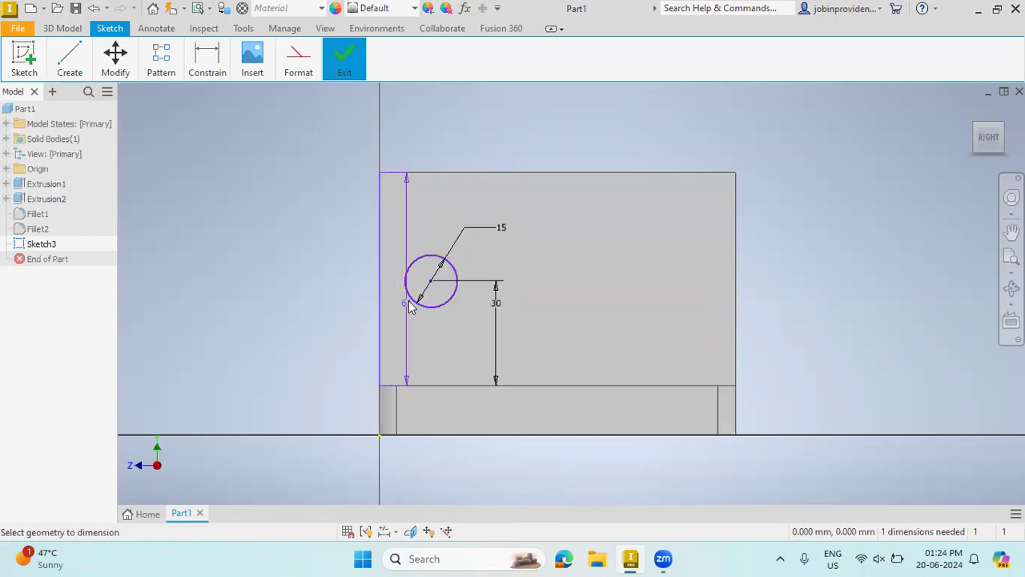
pyautogui.click(431, 282)
pyautogui.click(422, 336)
pyautogui.write('20')
pyautogui.press('Return')
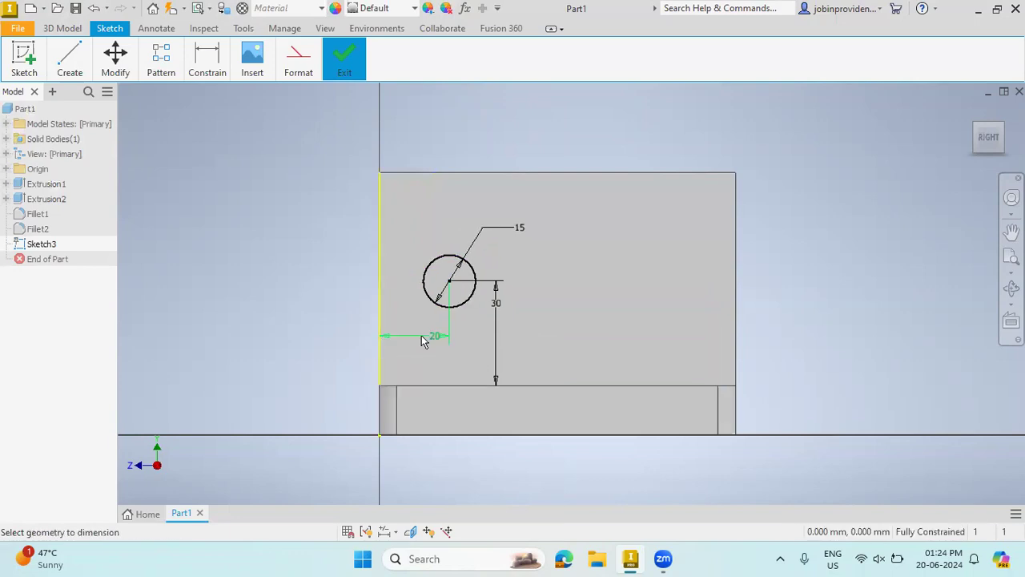
pyautogui.click(340, 64)
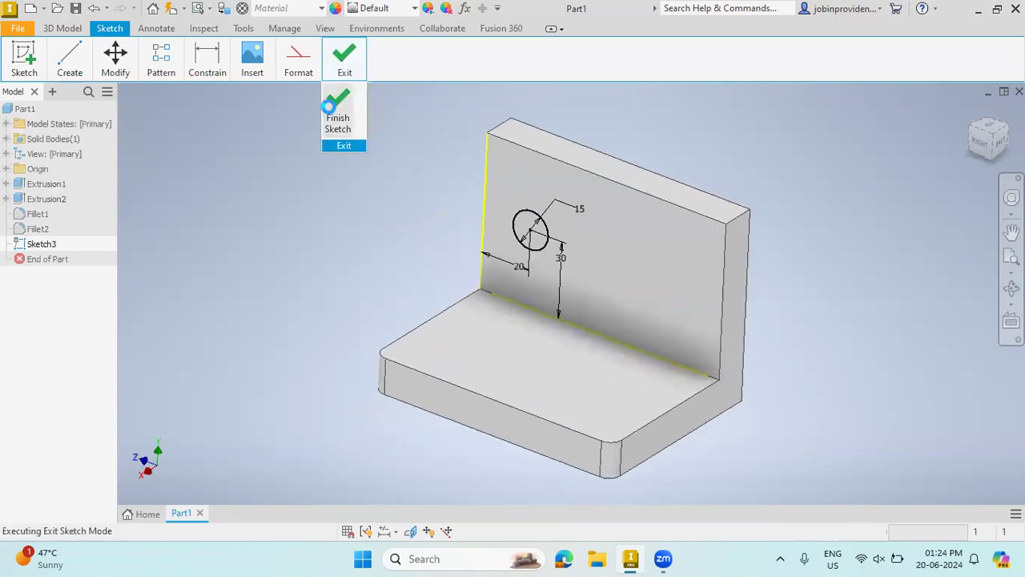
# Step: Extrude the circle as a cut through the upright plate in the flipped direction, with a distance of 76 mm - 14 mm
pyautogui.click(70, 56)
pyautogui.click(67, 108)
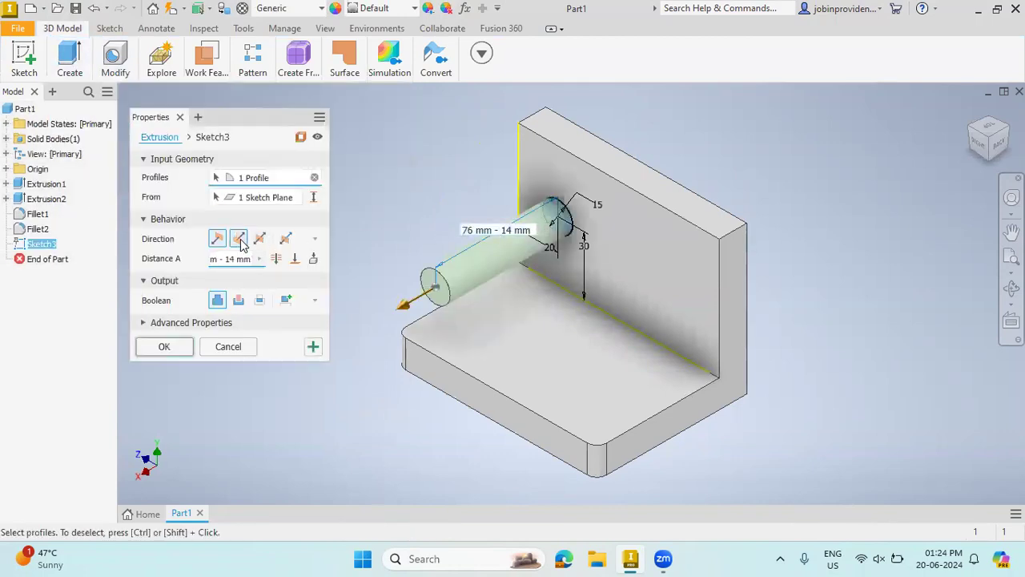
pyautogui.click(239, 241)
pyautogui.click(164, 346)
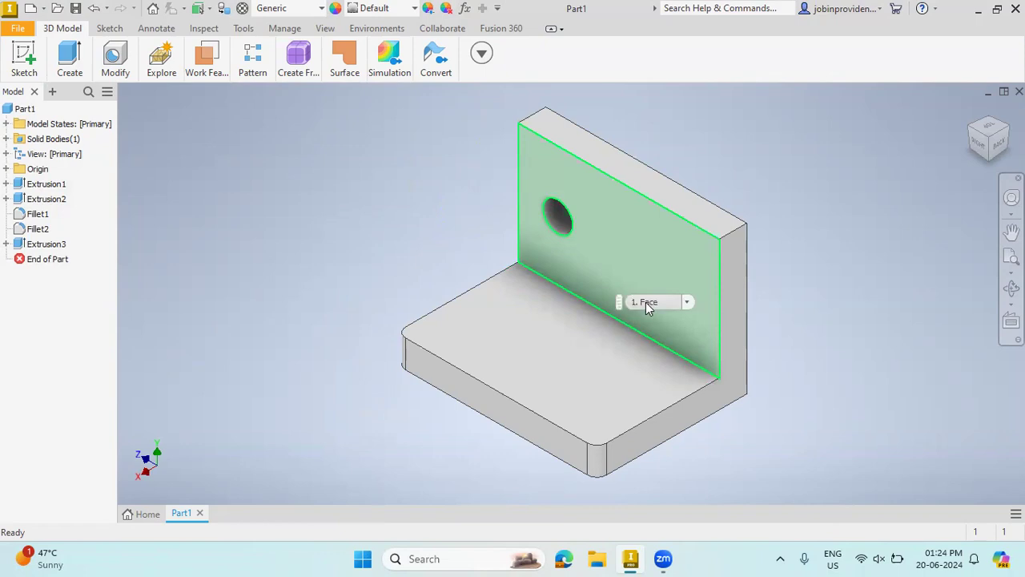
# Step: Create a work plane offset by -102/2 from the bracket's L-shaped side face
pyautogui.click(204, 68)
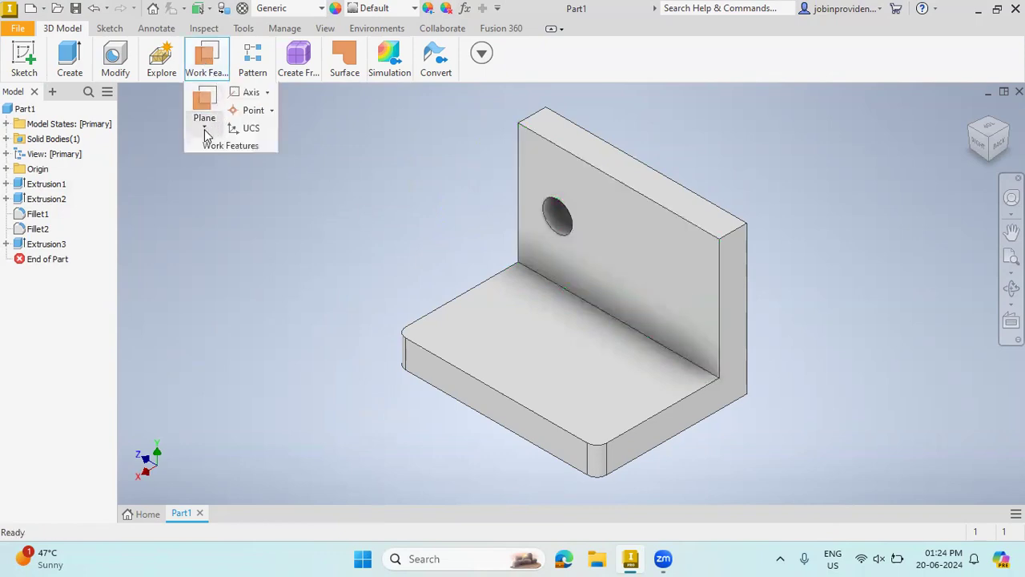
pyautogui.click(206, 128)
pyautogui.click(238, 189)
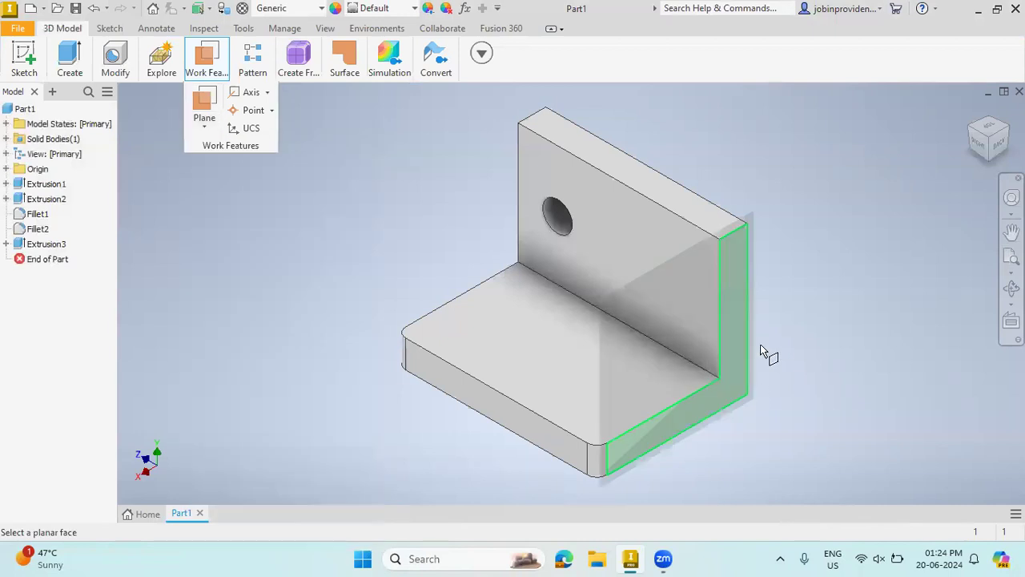
pyautogui.click(731, 324)
pyautogui.moveTo(687, 362); pyautogui.dragTo(639, 325)
pyautogui.write('-1')
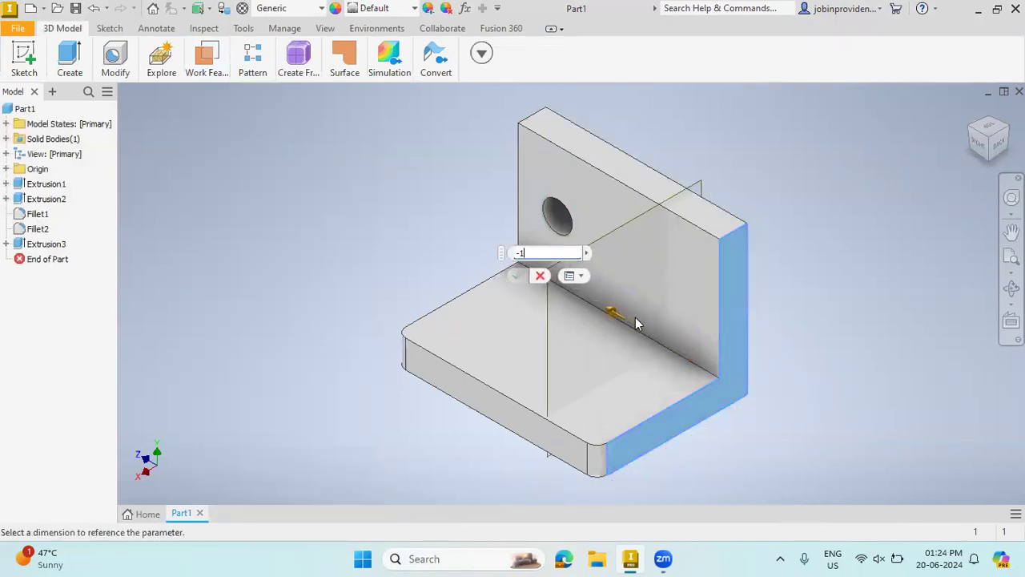
pyautogui.write('02/2')
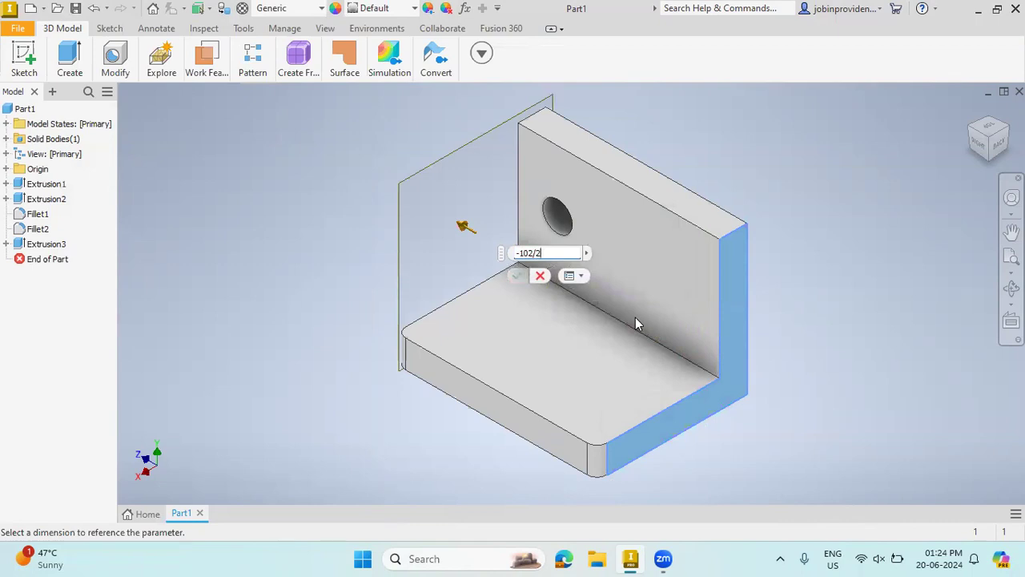
pyautogui.press('Return')
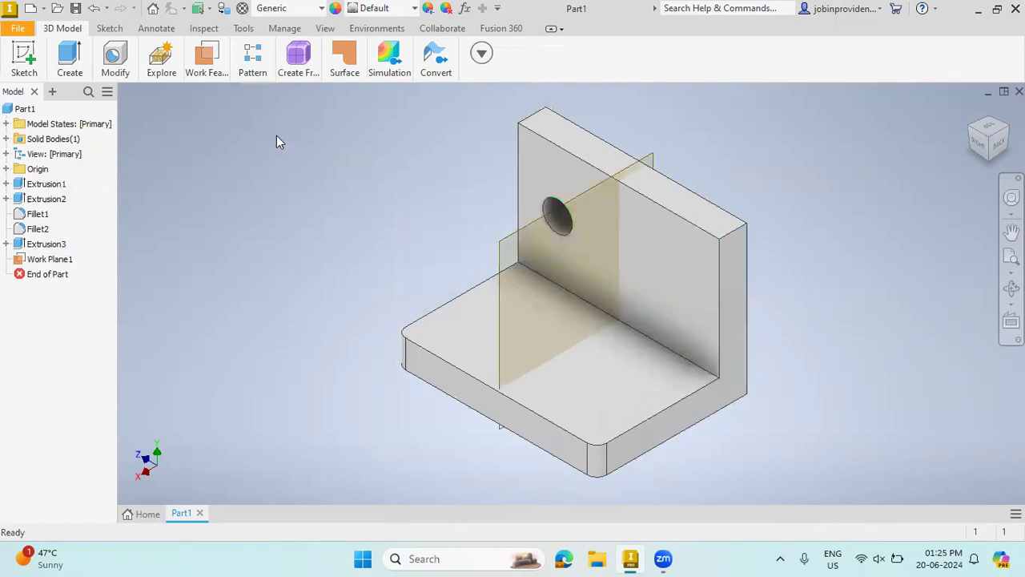
# Step: Mirror the hole extrusion about the mid work plane to make a second hole in the upright plate
pyautogui.click(253, 71)
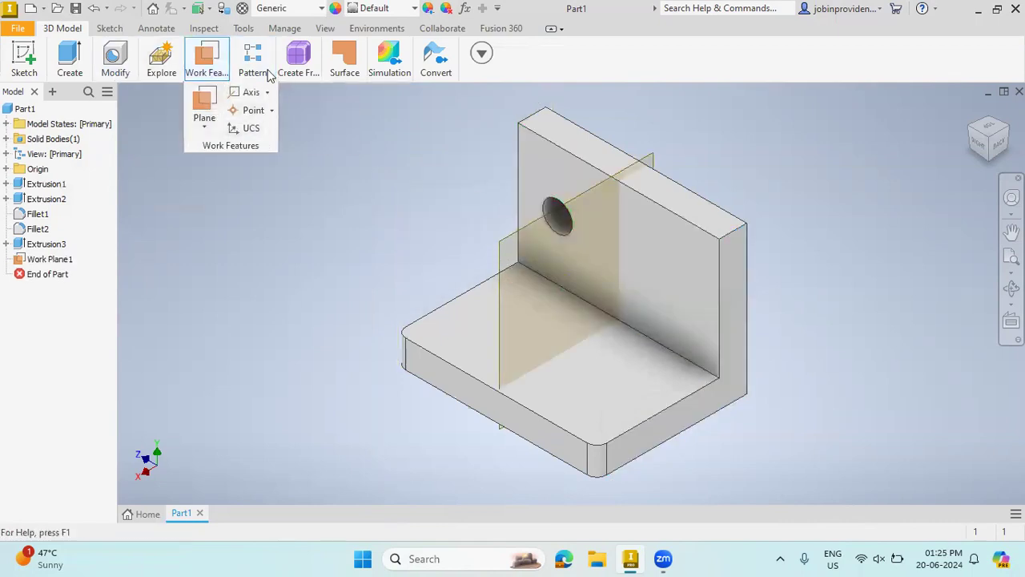
pyautogui.click(336, 94)
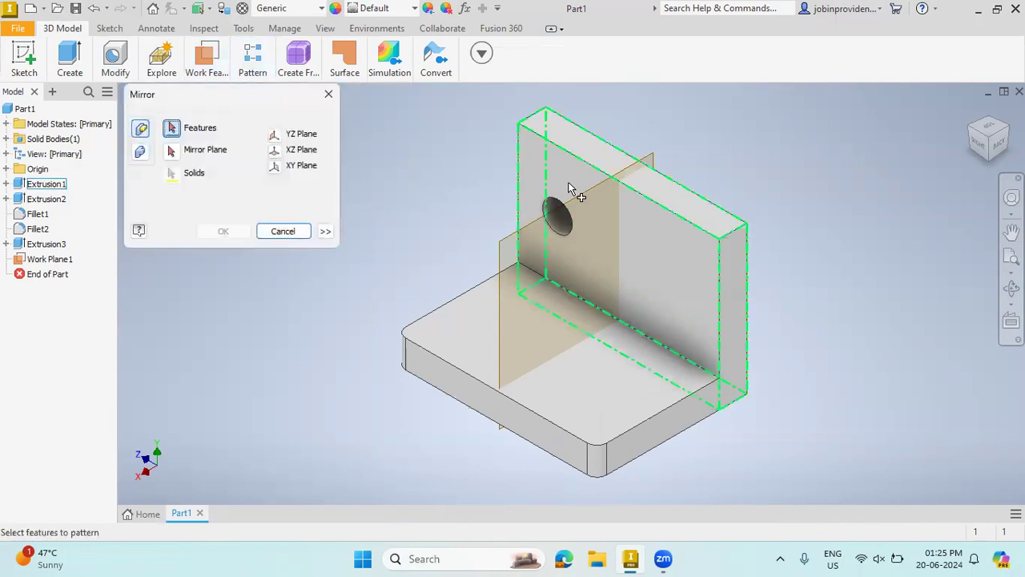
pyautogui.click(550, 210)
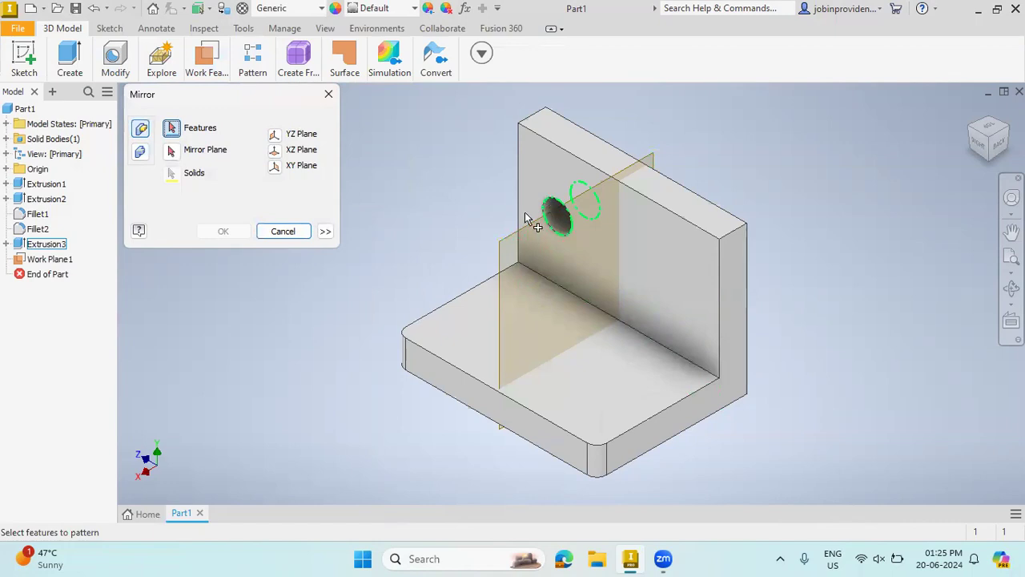
pyautogui.click(66, 244)
pyautogui.click(171, 151)
pyautogui.click(67, 263)
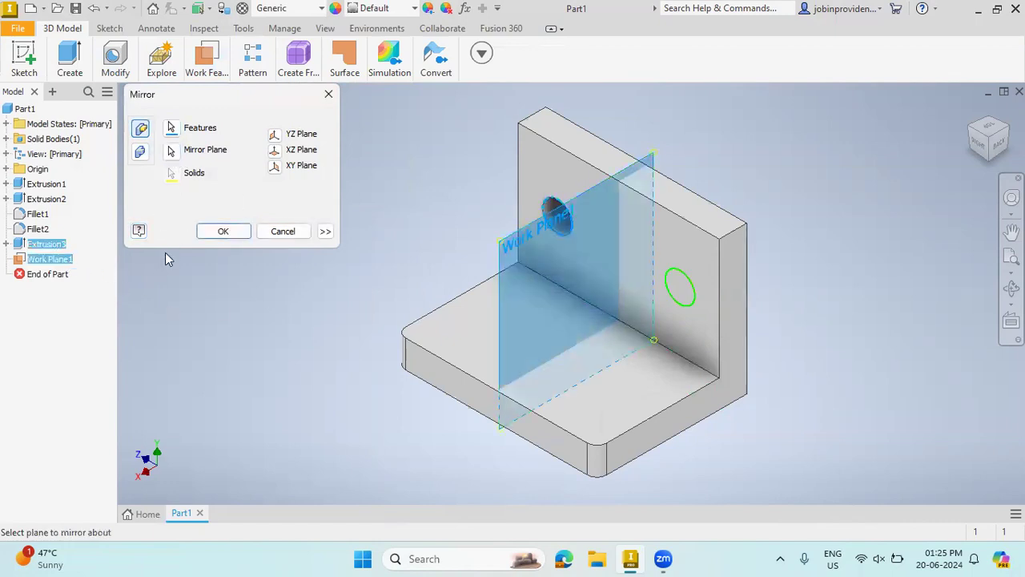
pyautogui.click(225, 233)
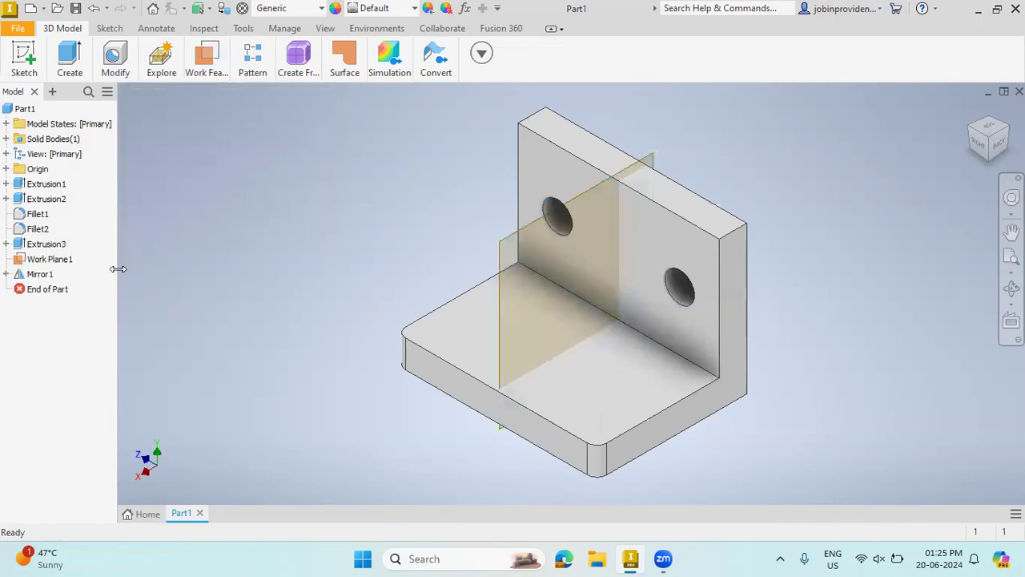
# Step: Hide the mid work plane
pyautogui.rightClick(48, 258)
pyautogui.click(98, 353)
pyautogui.click(294, 245)
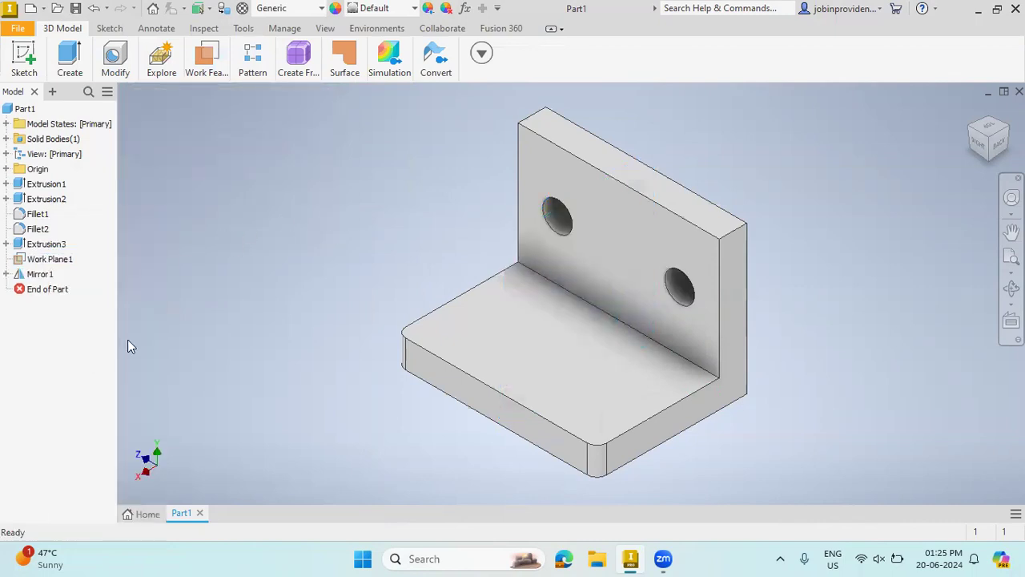
pyautogui.click(972, 147)
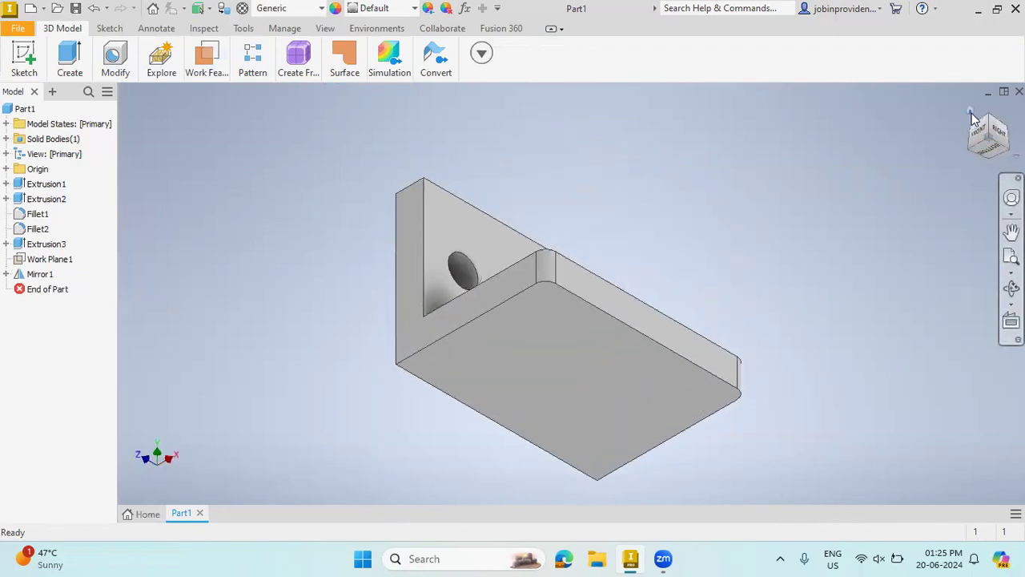
pyautogui.click(973, 119)
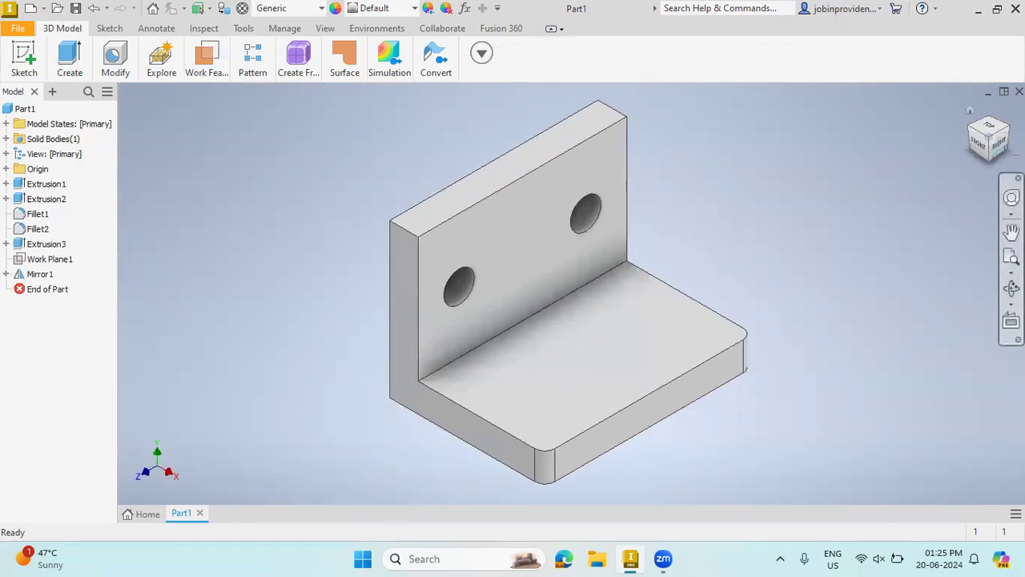
pyautogui.click(974, 116)
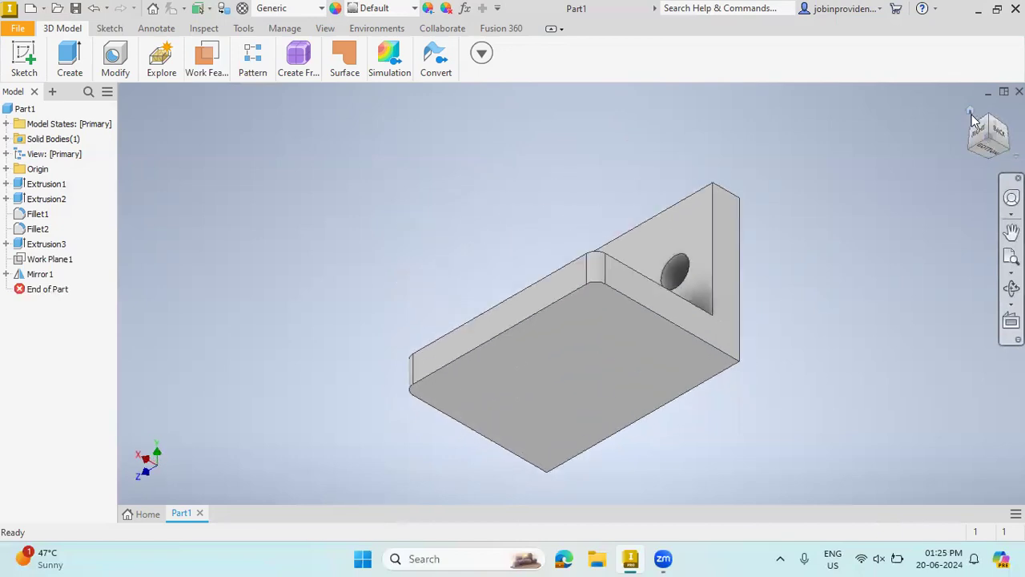
pyautogui.click(974, 117)
pyautogui.click(995, 132)
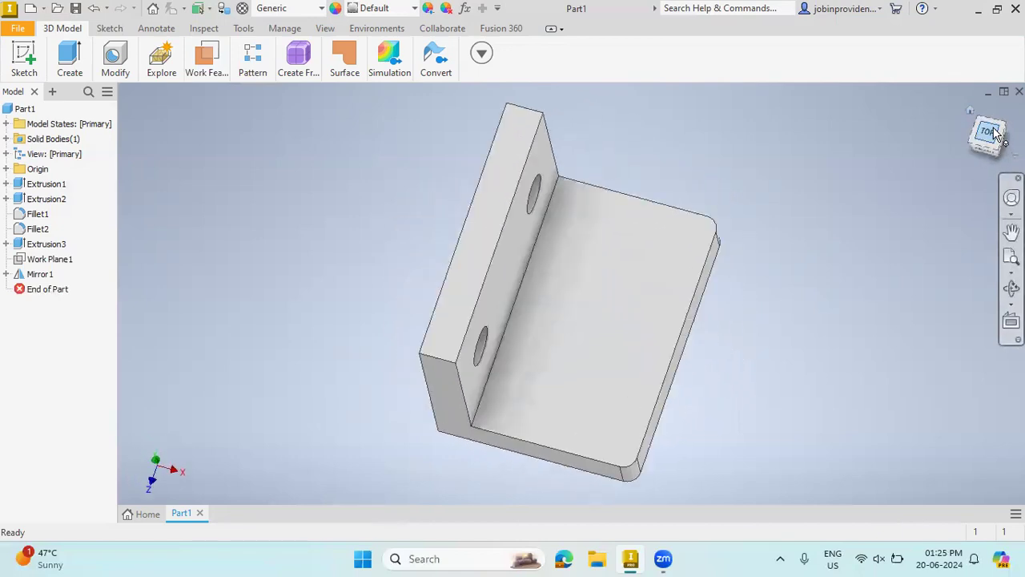
pyautogui.click(970, 111)
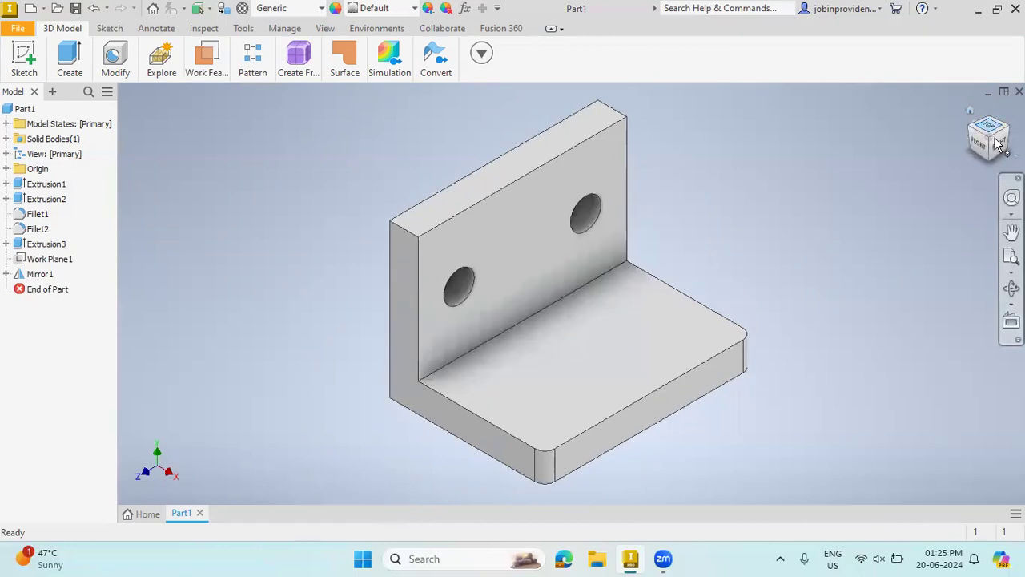
# Step: Make the mid work plane visible again and start a new sketch on it
pyautogui.click(981, 141)
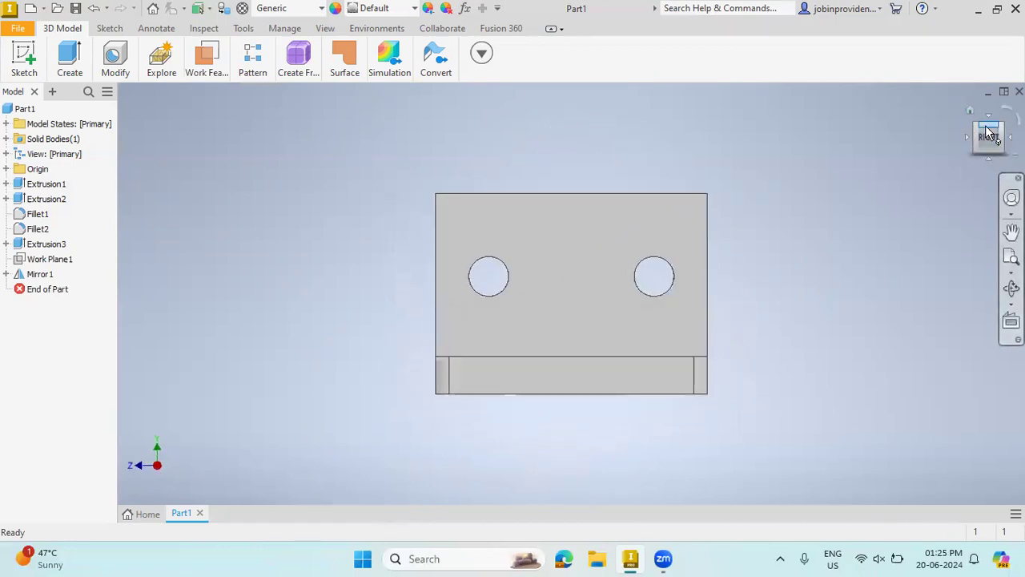
pyautogui.click(967, 109)
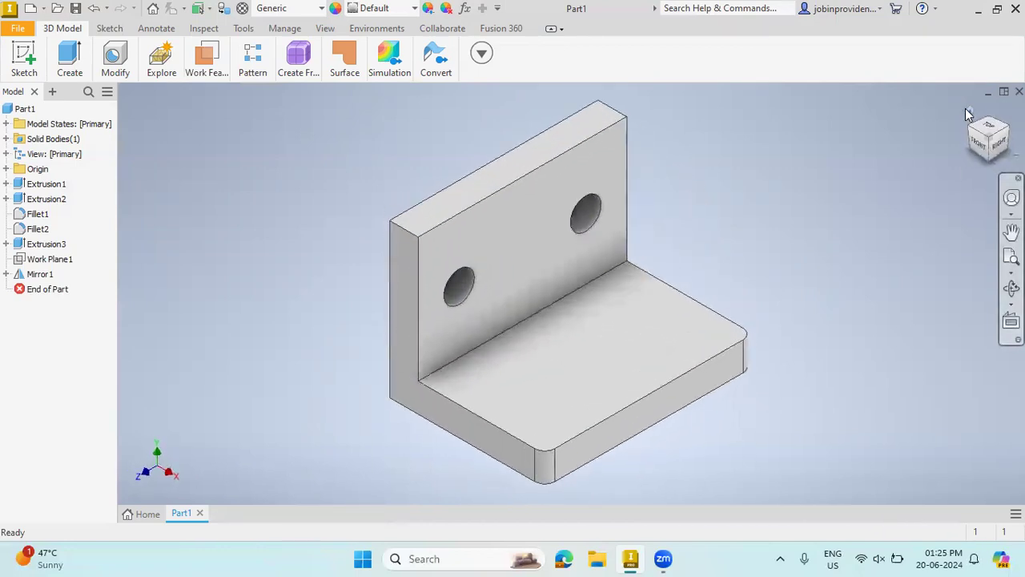
pyautogui.rightClick(63, 264)
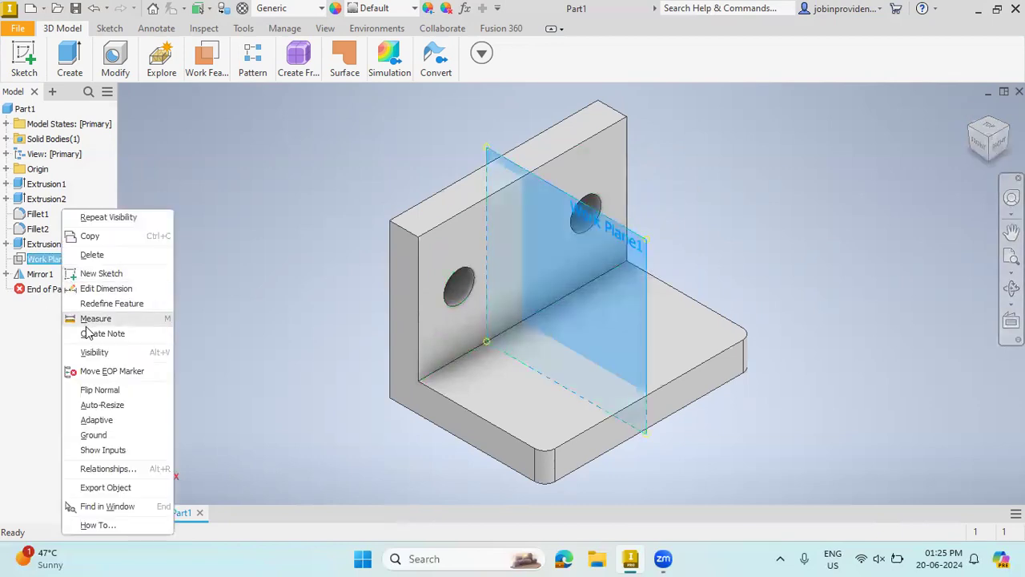
pyautogui.click(97, 352)
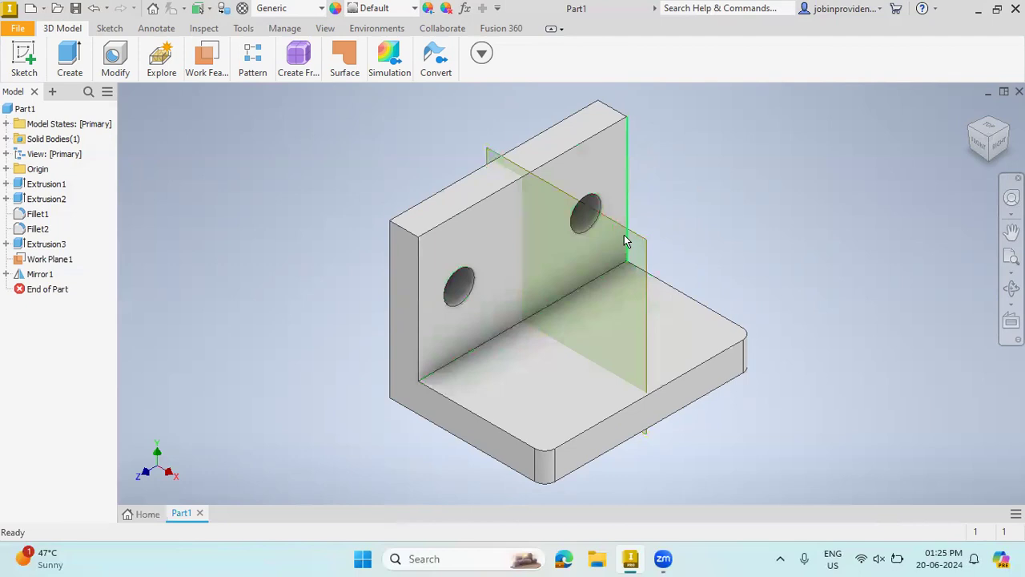
pyautogui.rightClick(647, 248)
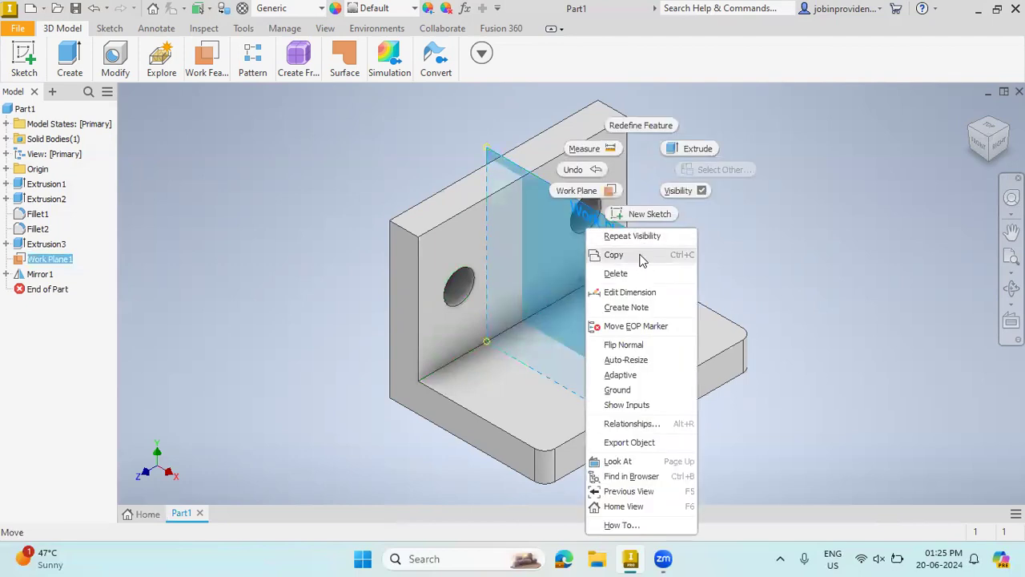
pyautogui.click(644, 214)
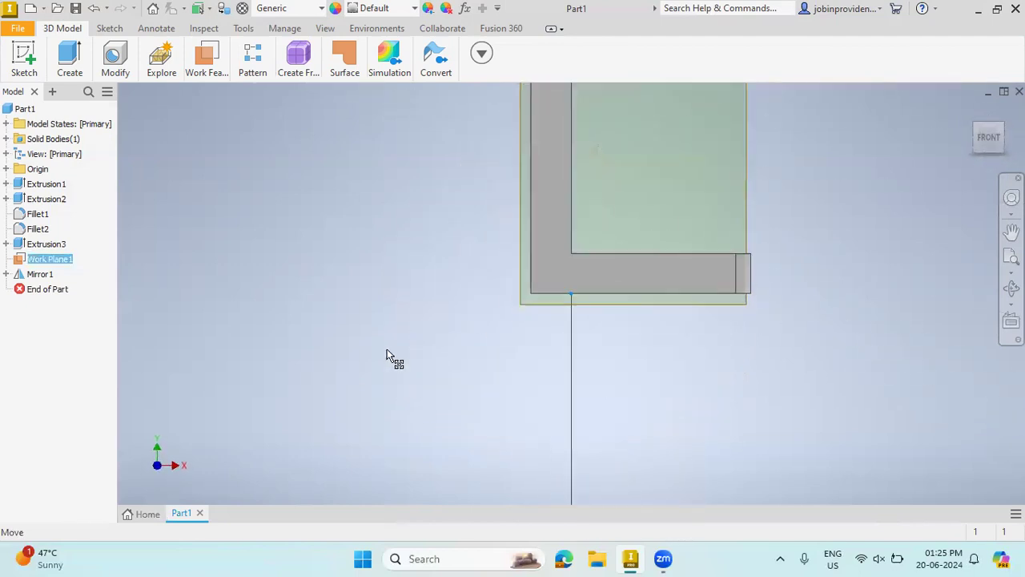
# Step: Sketch a closed triangle from the upright plate's upper inner corner to the base's outer upper corner and the inner corner, and finish the sketch
pyautogui.scroll(-3, 385, 348)
pyautogui.scroll(8, 429, 316)
pyautogui.scroll(-3, 429, 316)
pyautogui.scroll(3, 431, 327)
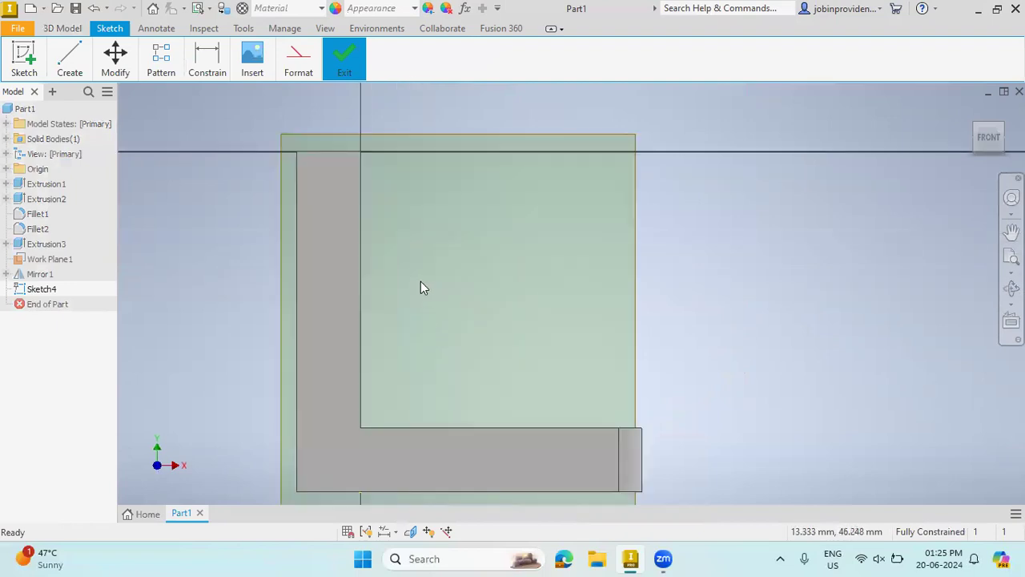
pyautogui.click(69, 60)
pyautogui.click(64, 103)
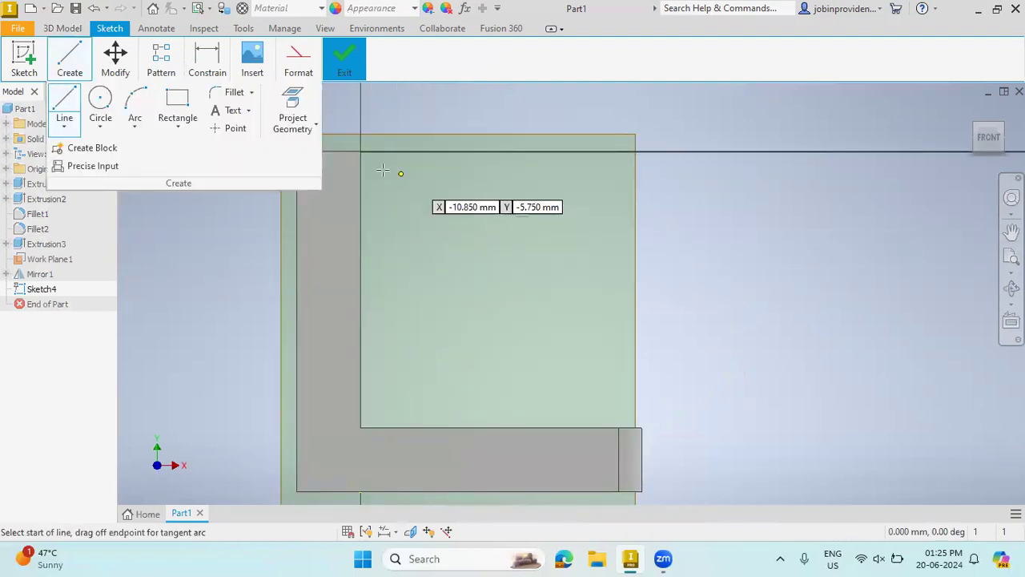
pyautogui.click(361, 152)
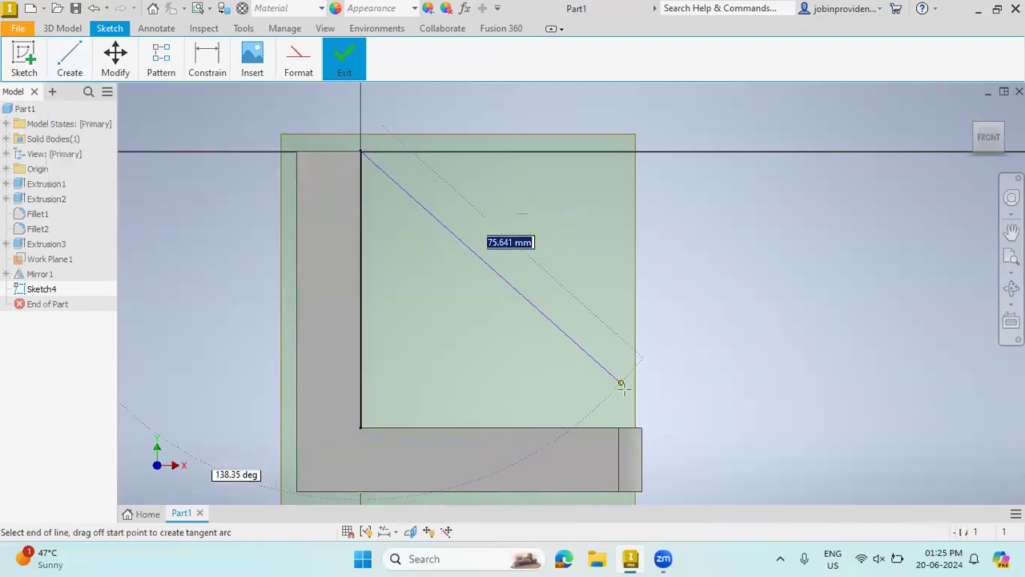
pyautogui.click(643, 428)
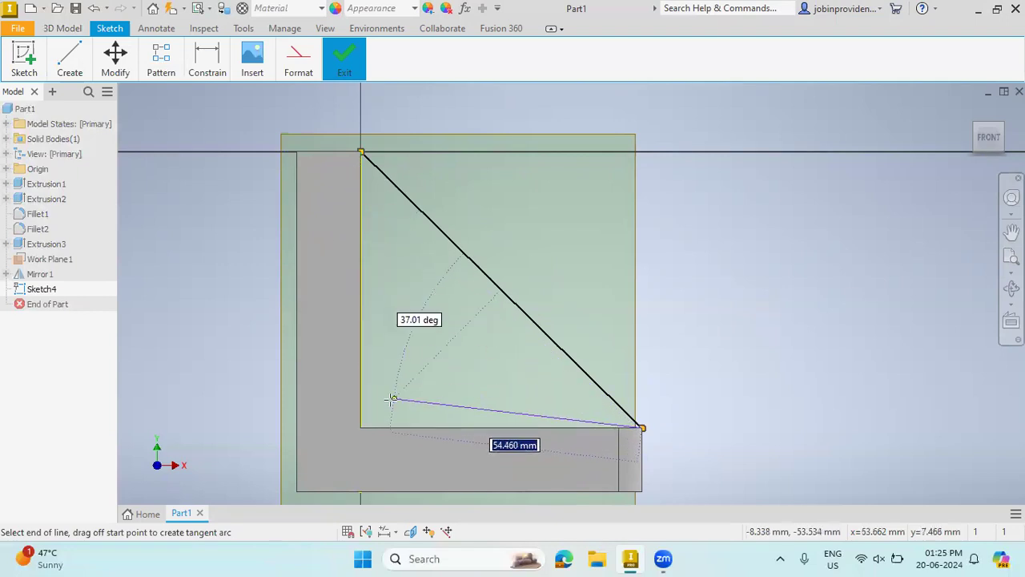
pyautogui.click(360, 427)
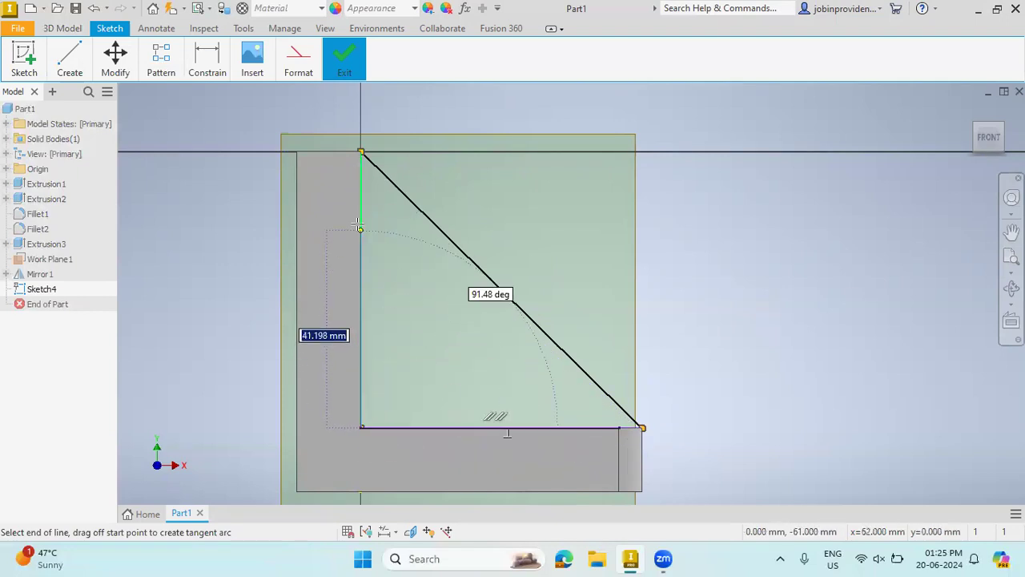
pyautogui.click(361, 152)
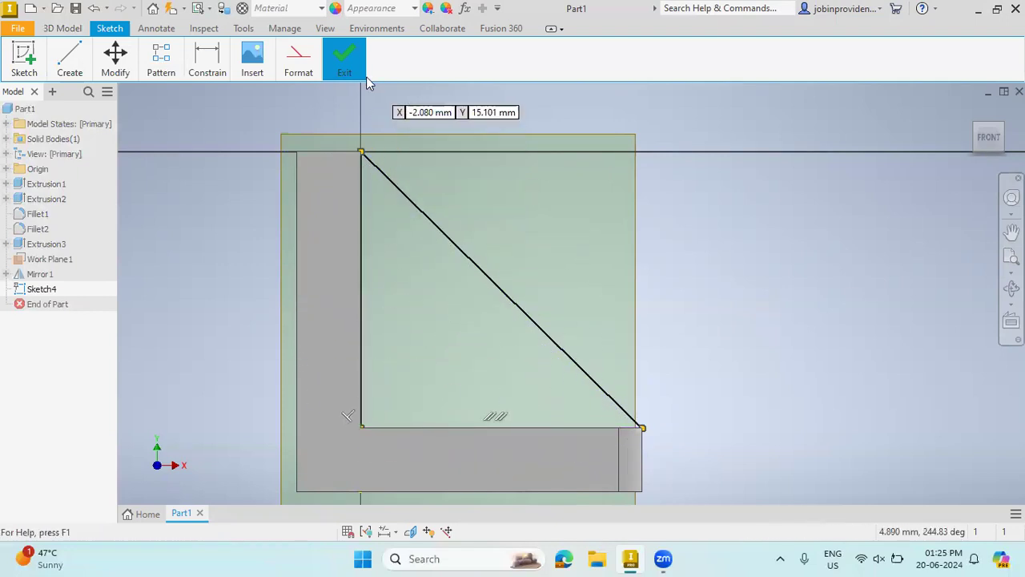
pyautogui.click(345, 60)
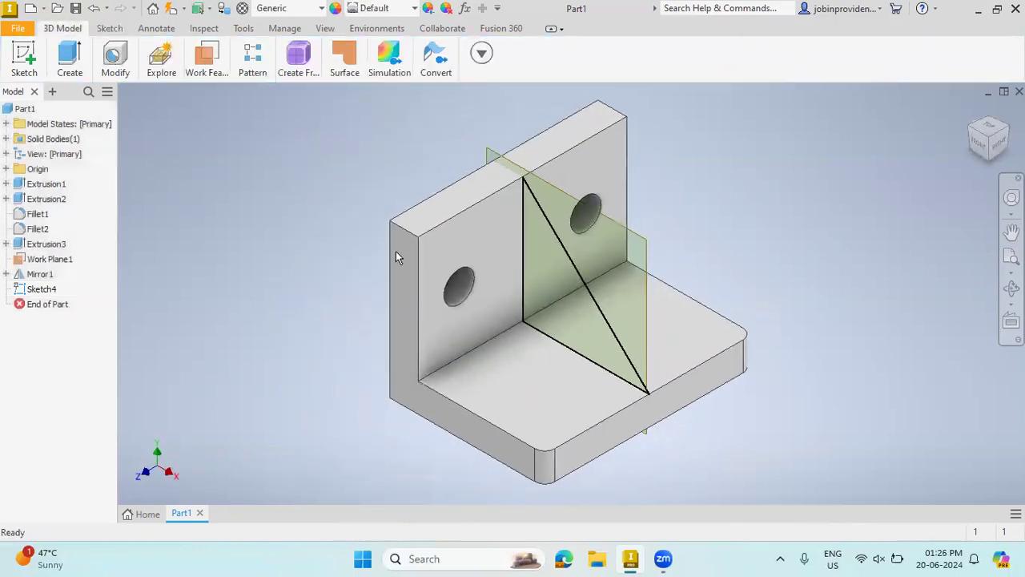
# Step: Extrude the triangle symmetrically 14 mm as a joined rib, and hide the mid work plane
pyautogui.click(70, 60)
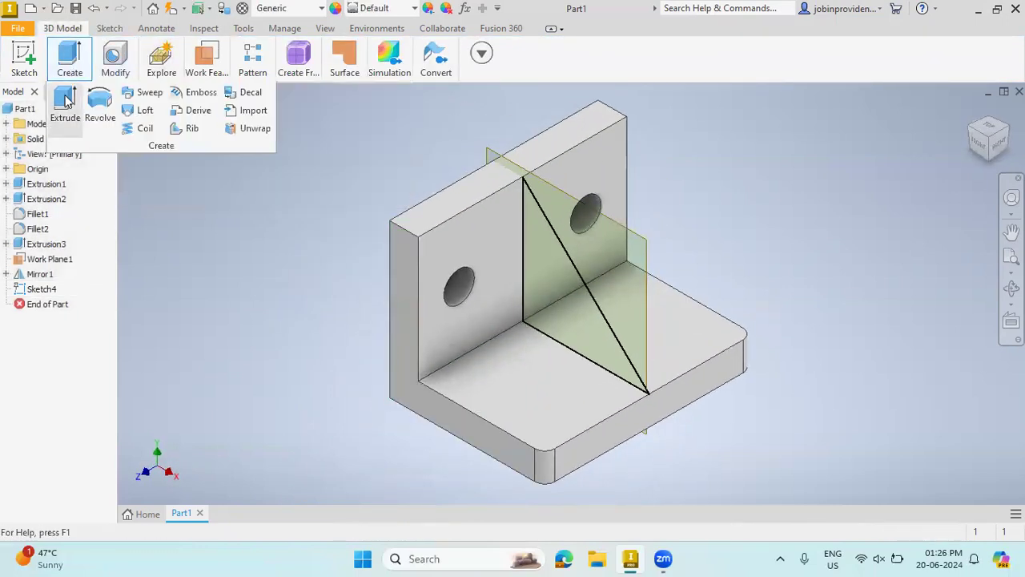
pyautogui.click(65, 105)
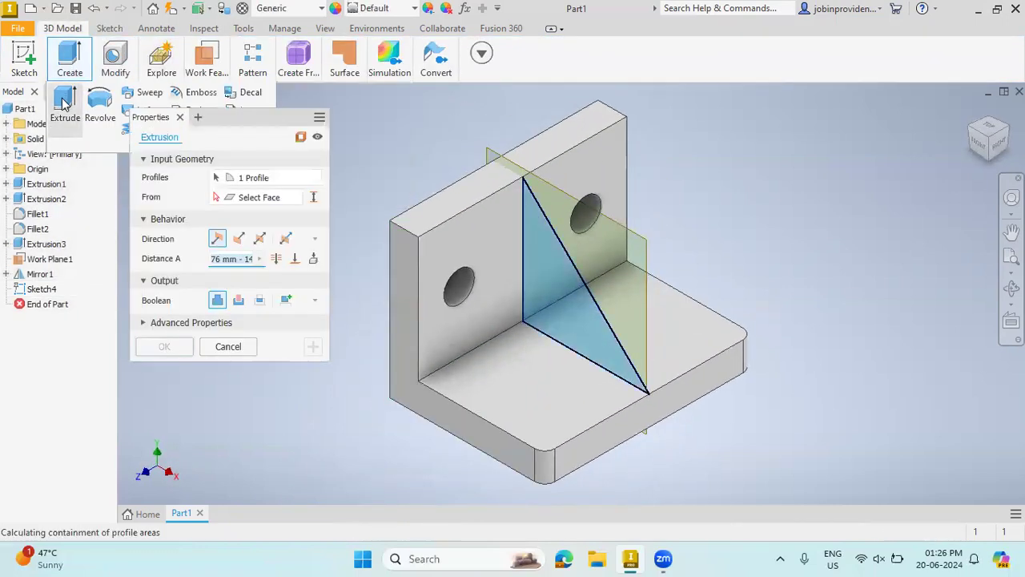
pyautogui.click(259, 238)
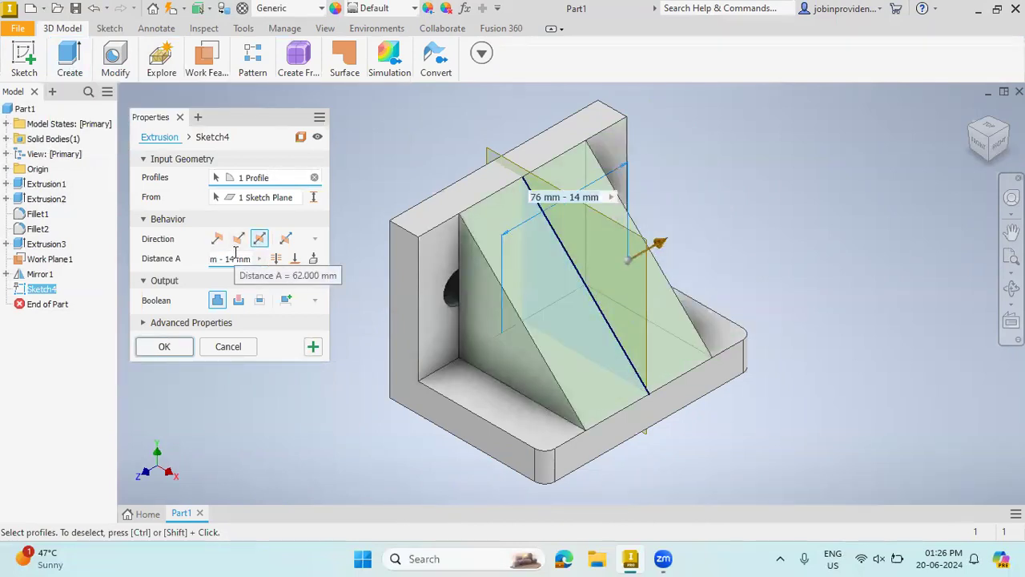
pyautogui.write('14')
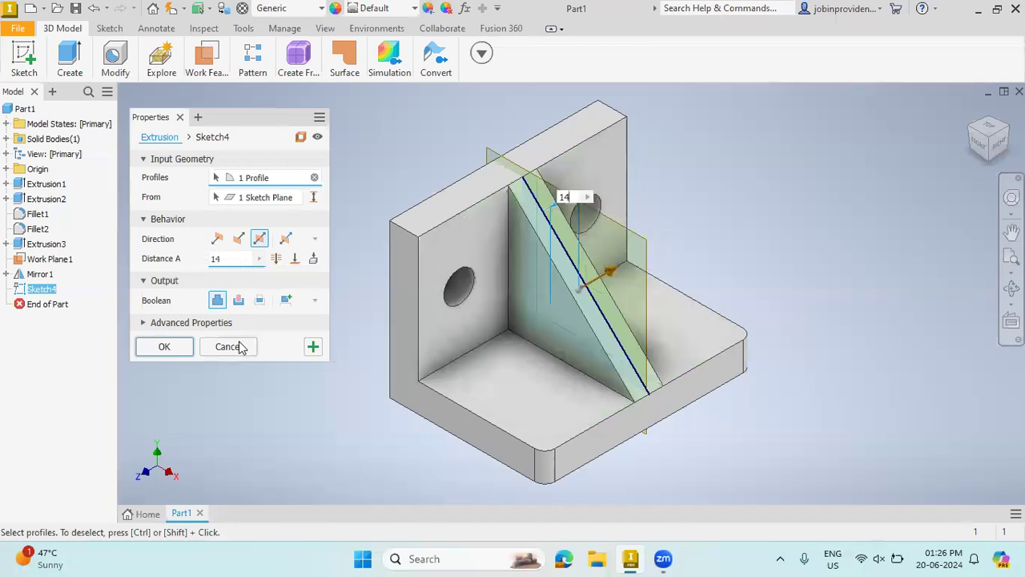
pyautogui.click(160, 350)
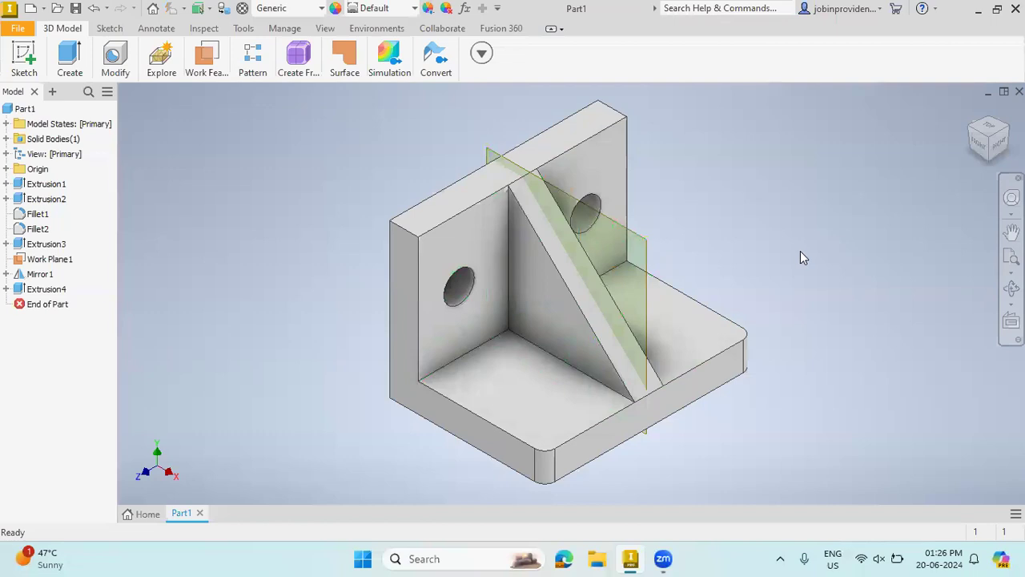
pyautogui.rightClick(60, 260)
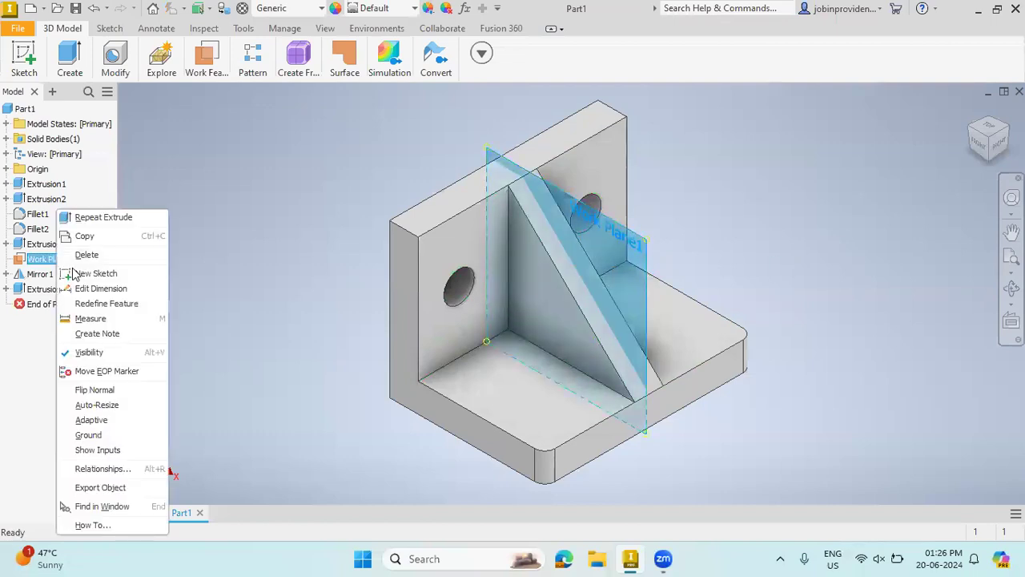
pyautogui.click(92, 353)
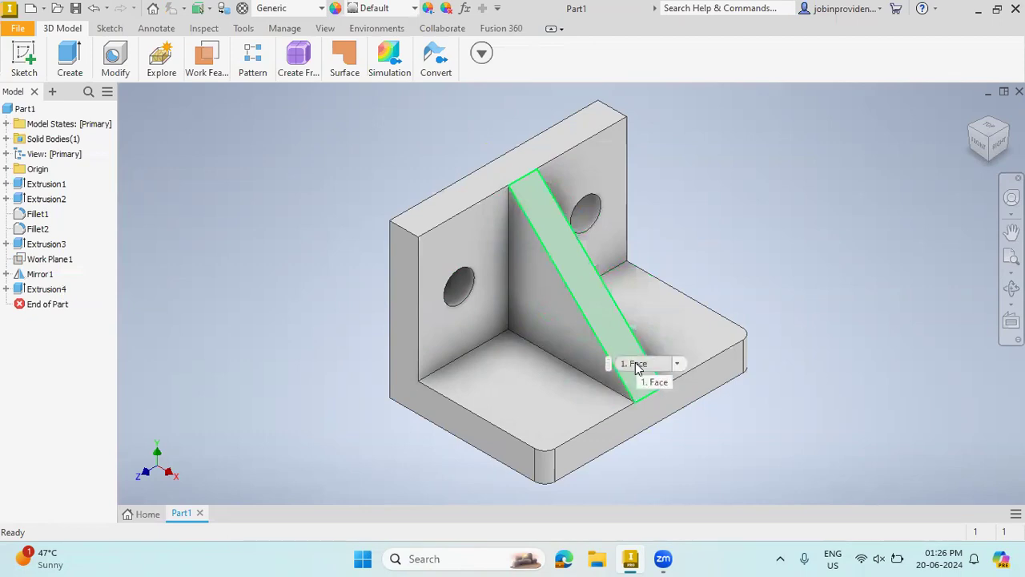
# Step: Sketch a horizontal center-to-center slot on the base's top face, about 26 mm between centres with an end radius of about 5.6 mm
pyautogui.rightClick(517, 403)
pyautogui.click(525, 445)
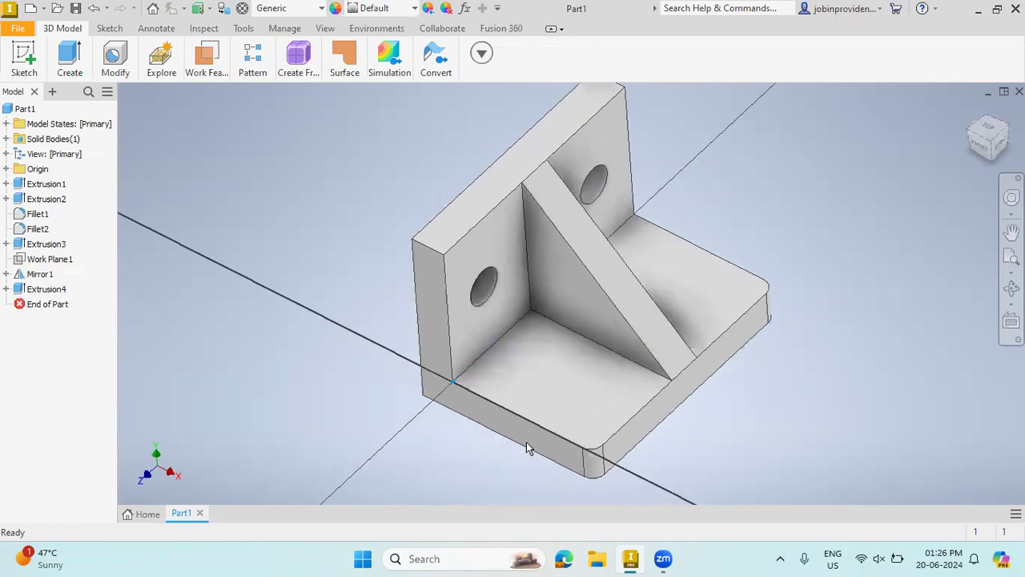
pyautogui.scroll(-3, 792, 229)
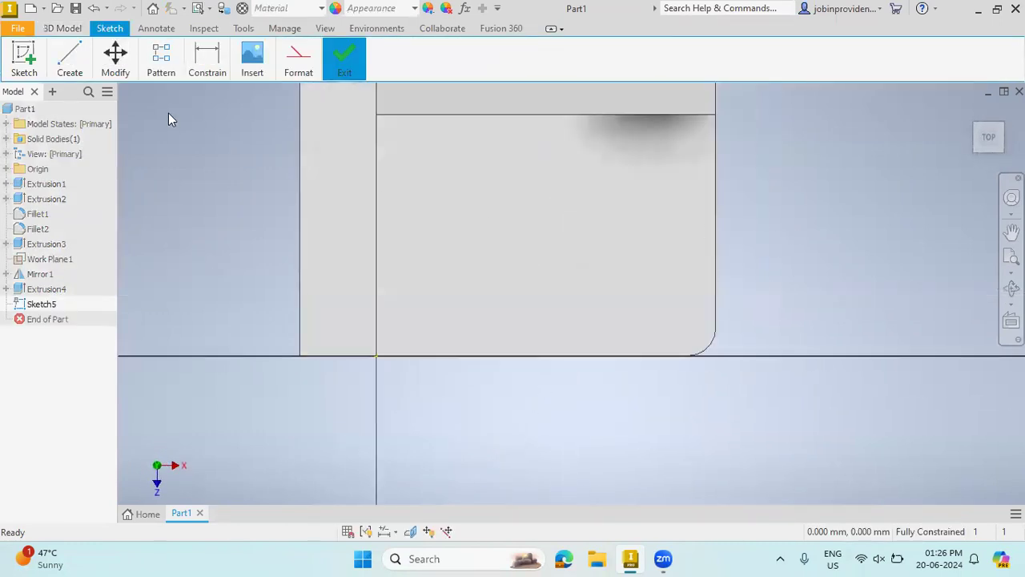
pyautogui.moveTo(69, 58)
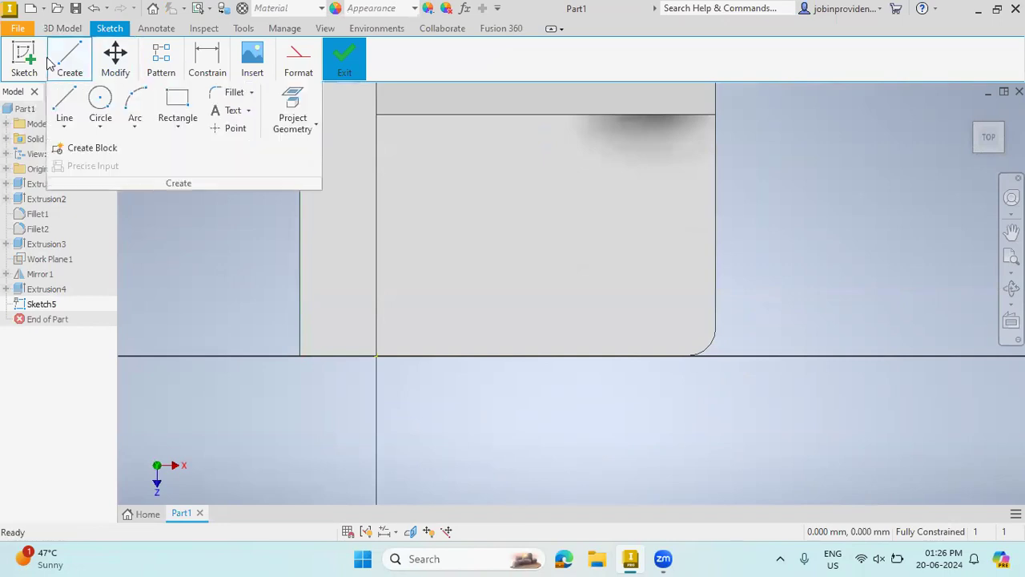
pyautogui.click(177, 120)
pyautogui.click(192, 299)
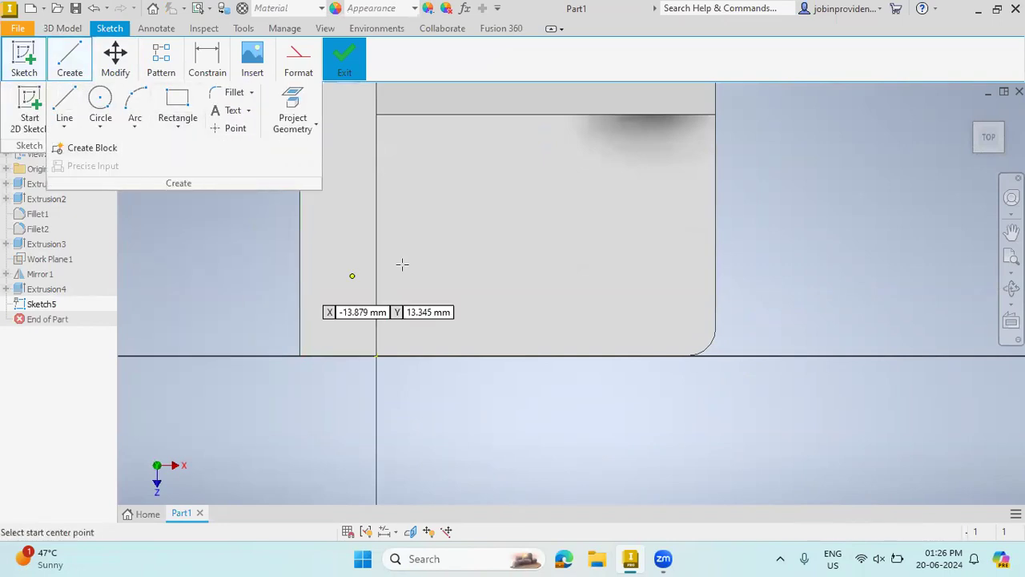
pyautogui.click(476, 235)
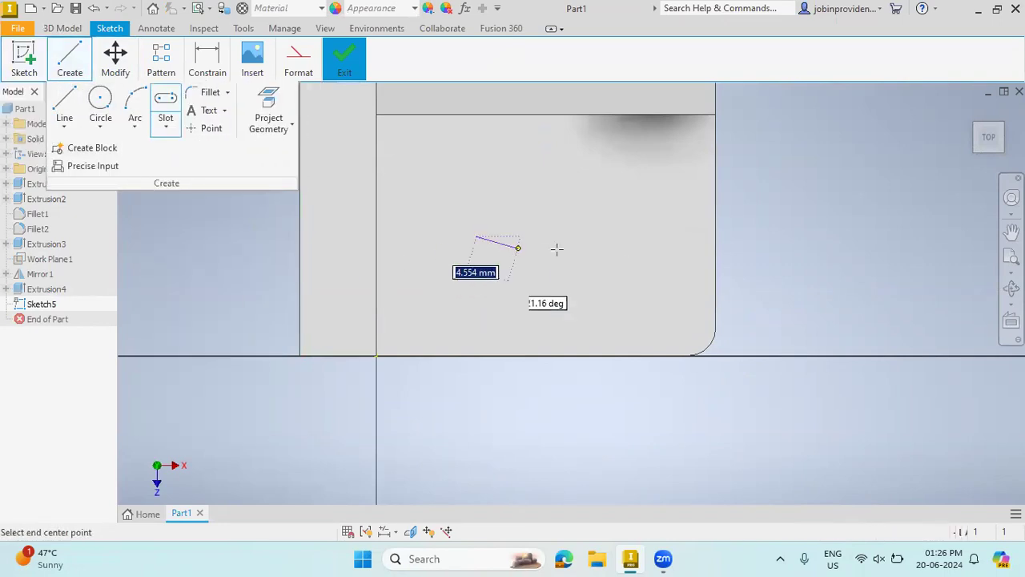
pyautogui.click(621, 236)
pyautogui.click(585, 206)
pyautogui.press('Escape')
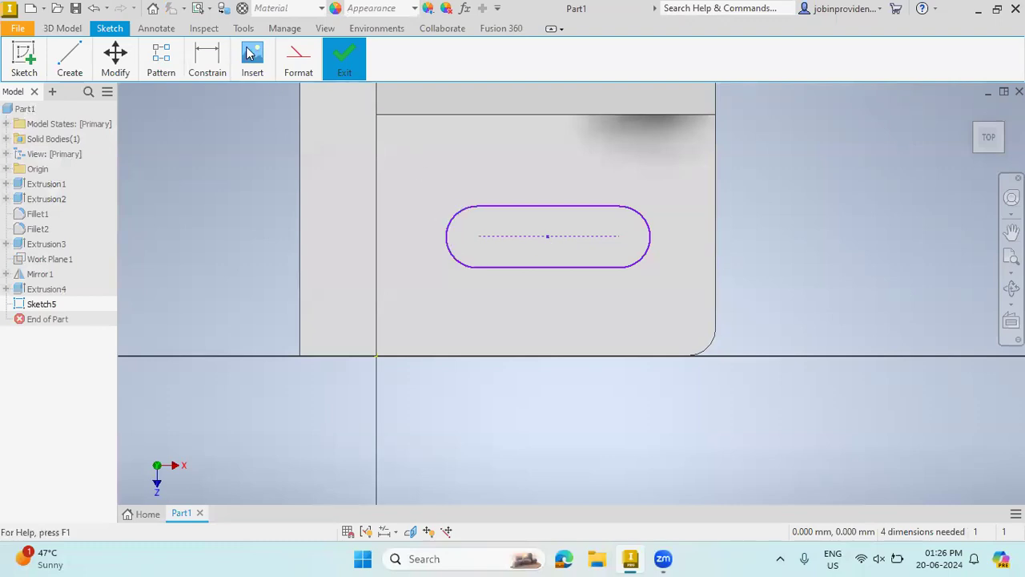
# Step: Dimension the slot's nearer arc centre 25 mm from the upright plate's inner face
pyautogui.click(208, 58)
pyautogui.click(211, 112)
pyautogui.click(375, 183)
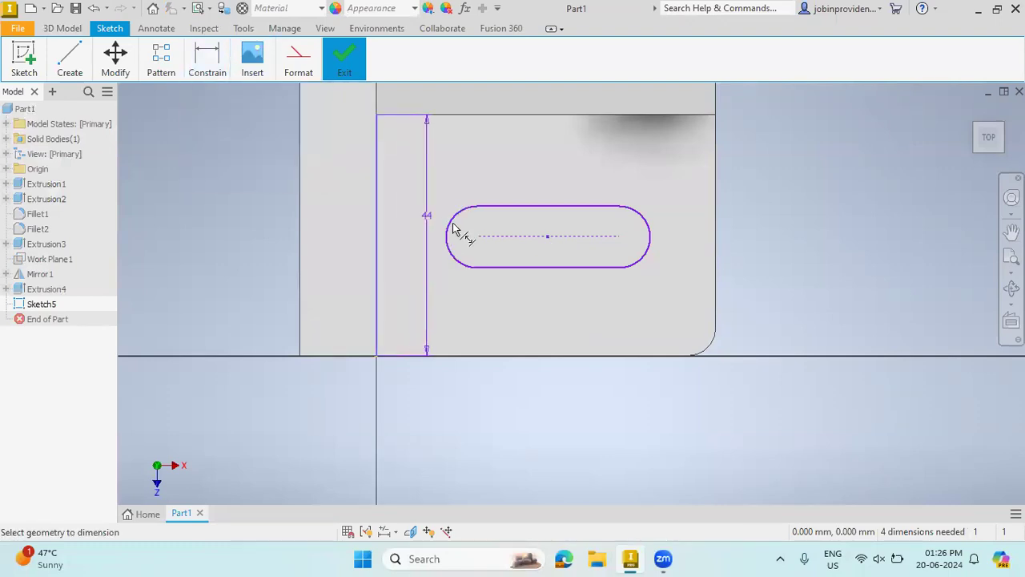
pyautogui.click(478, 240)
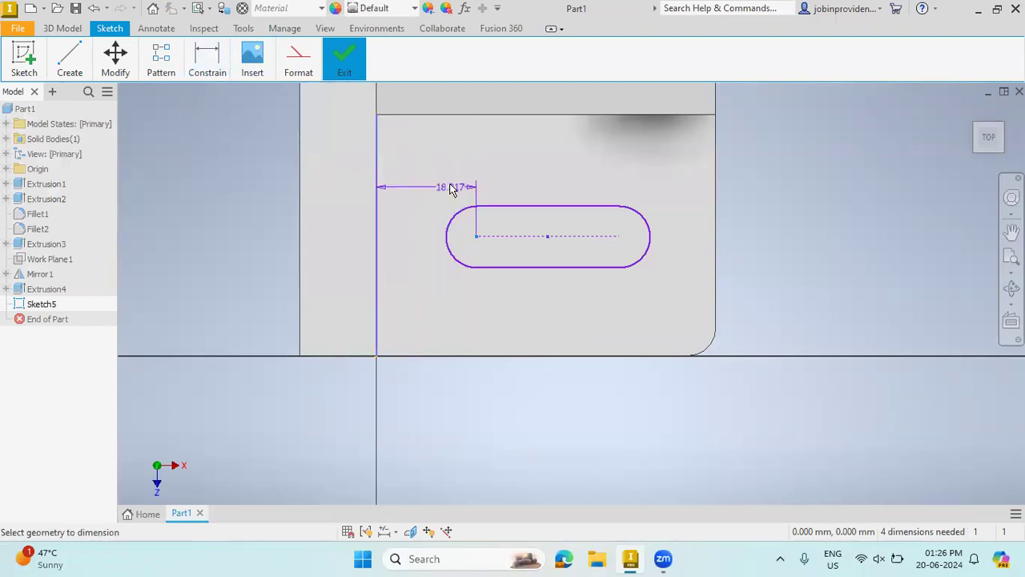
pyautogui.click(450, 177)
pyautogui.write('25')
pyautogui.press('Return')
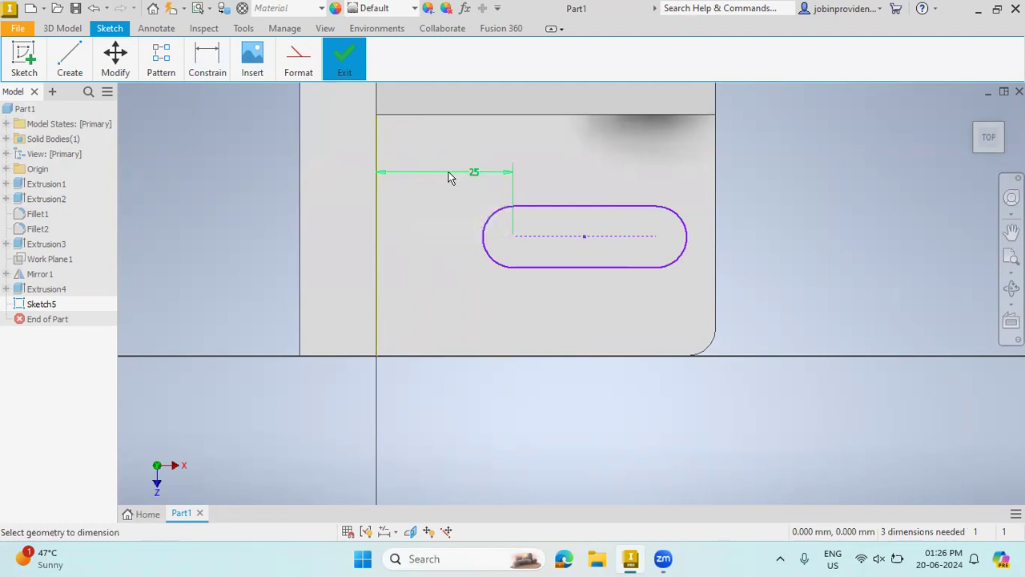
# Step: Dimension the slot with 15 mm between its arc centres and an end radius of 8 mm
pyautogui.click(577, 236)
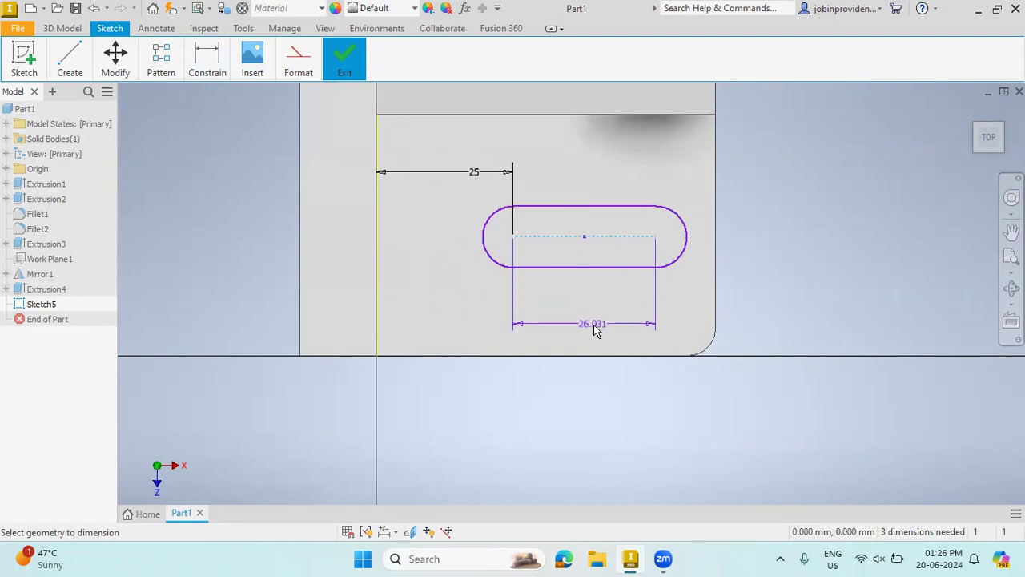
pyautogui.click(595, 327)
pyautogui.write('15')
pyautogui.press('Return')
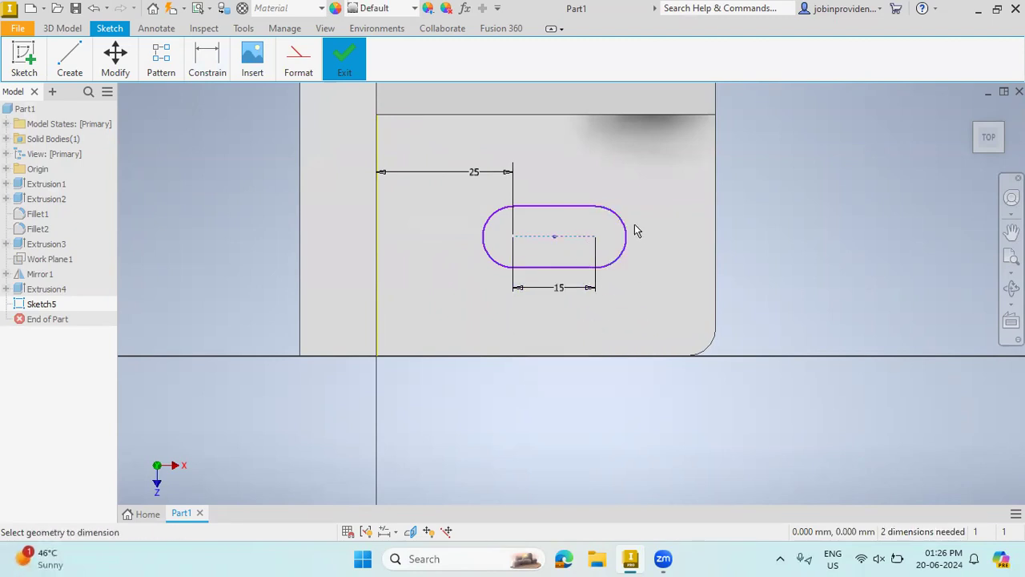
pyautogui.click(649, 205)
pyautogui.write('6')
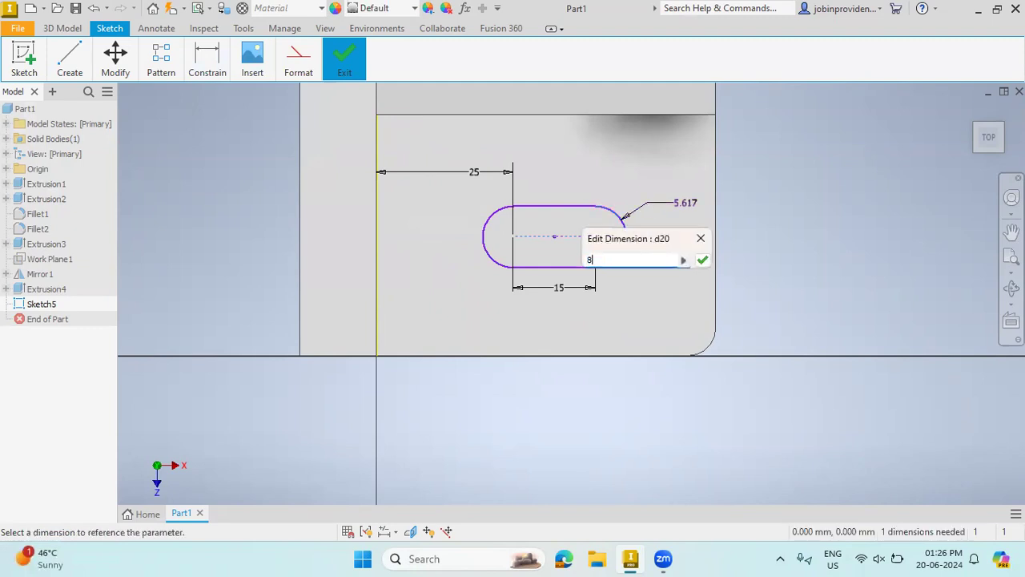
pyautogui.press('Return')
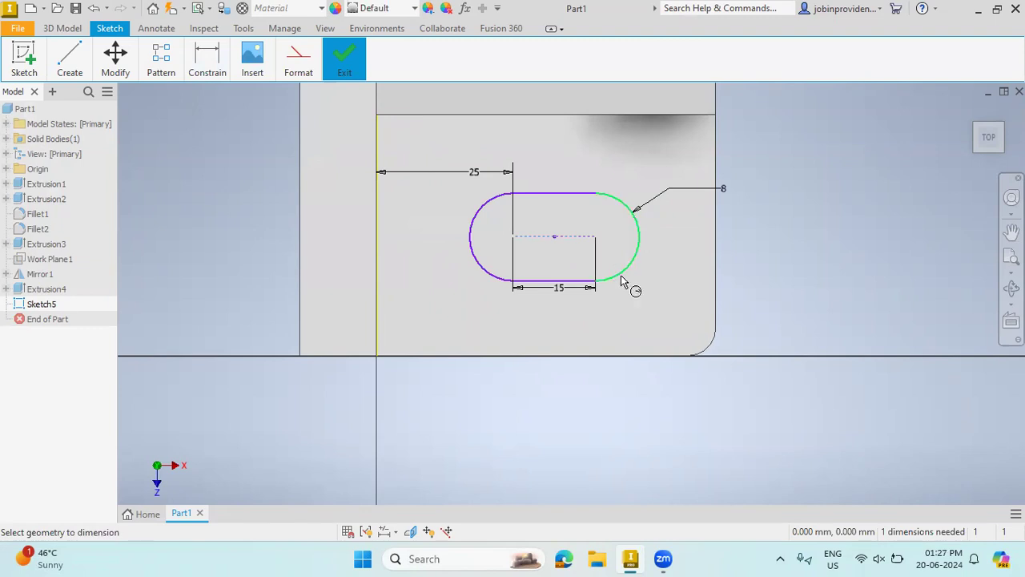
# Step: Dimension the slot's centreline 20 mm from the base's nearer side edge and finish the sketch
pyautogui.click(559, 355)
pyautogui.click(554, 237)
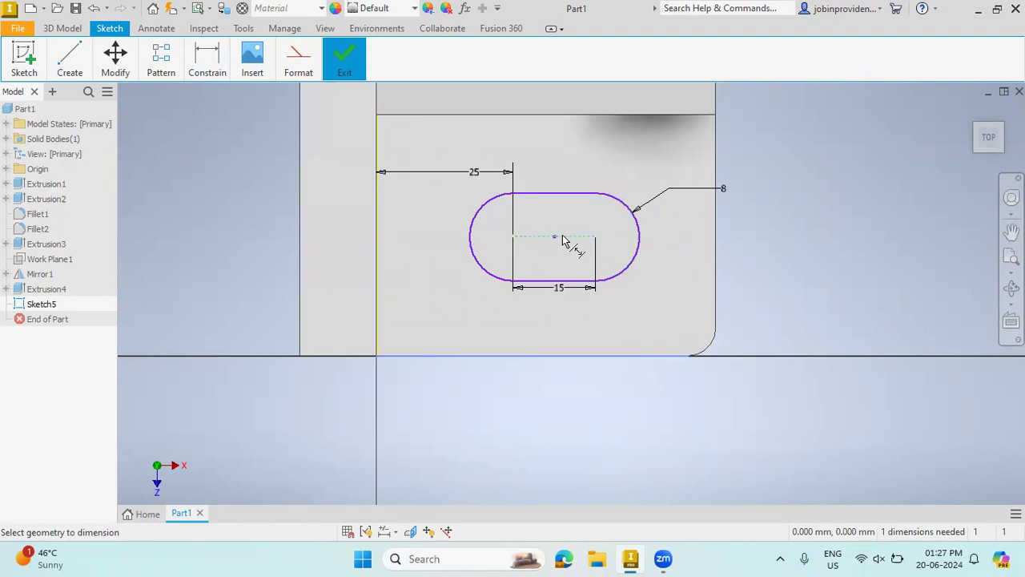
pyautogui.click(436, 289)
pyautogui.write('20')
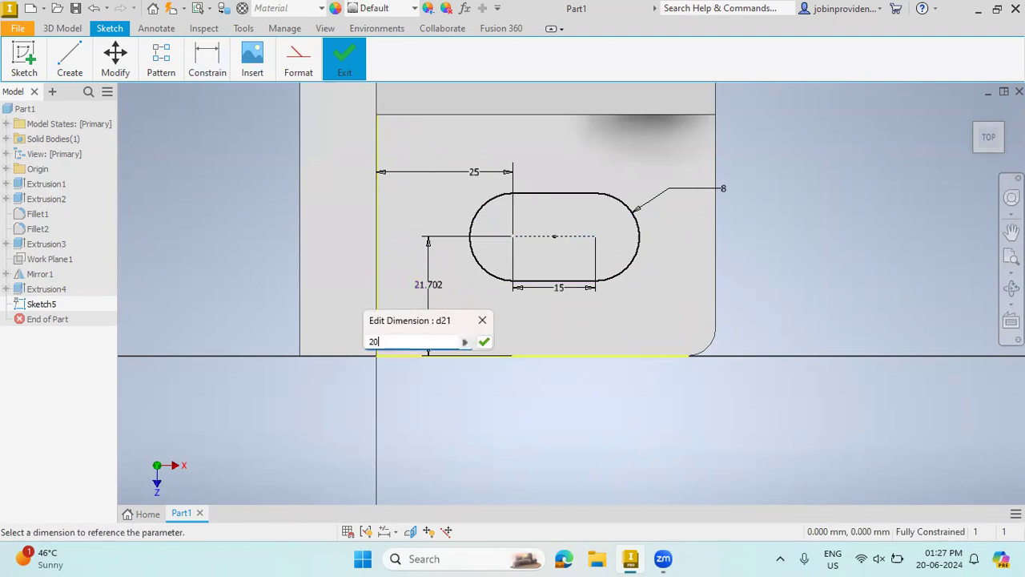
pyautogui.press('Return')
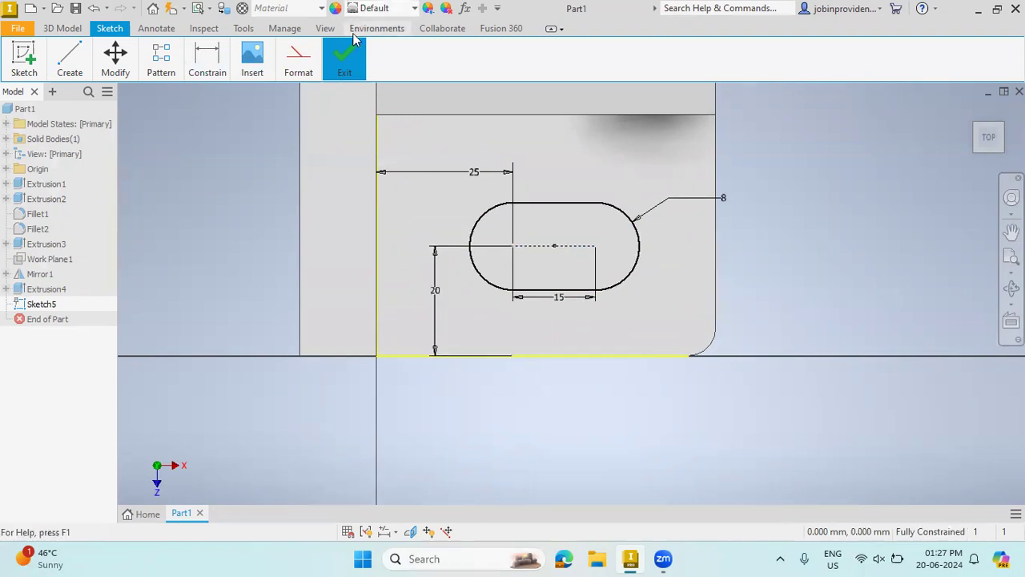
pyautogui.click(344, 57)
pyautogui.click(337, 112)
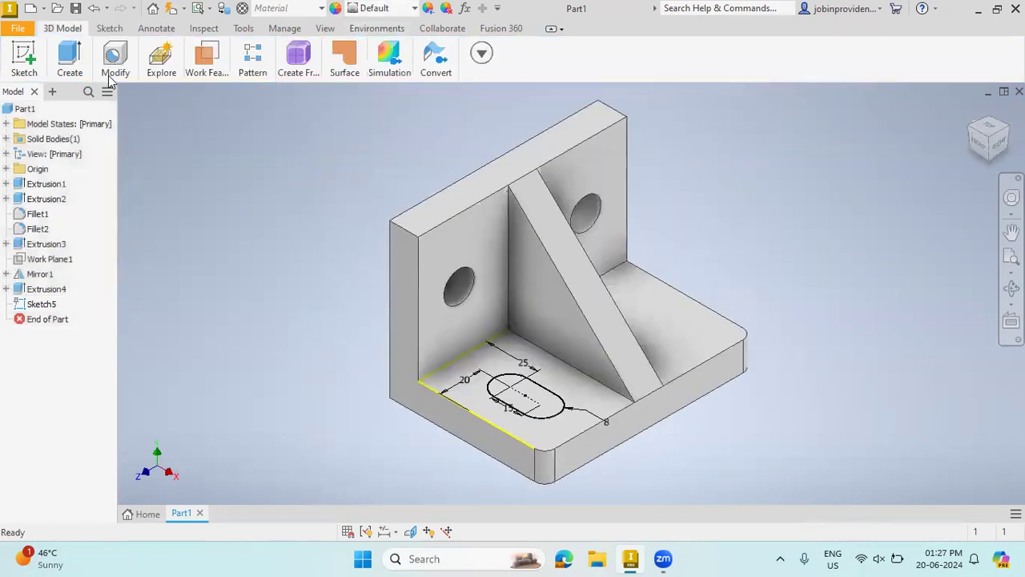
# Step: Extrude the slot profile 14 mm downward as a cut through the base
pyautogui.click(70, 58)
pyautogui.click(65, 104)
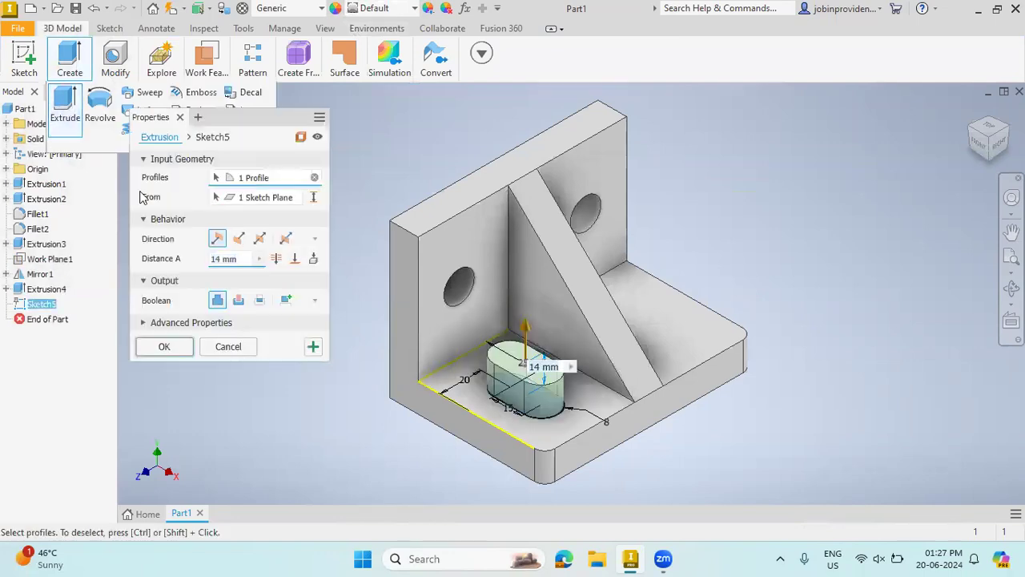
pyautogui.click(238, 238)
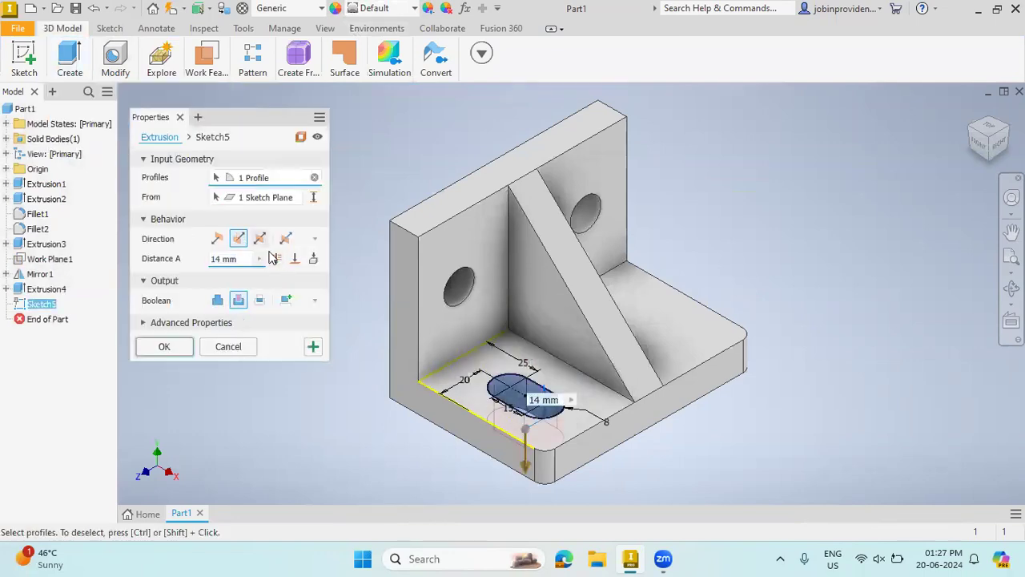
pyautogui.click(165, 346)
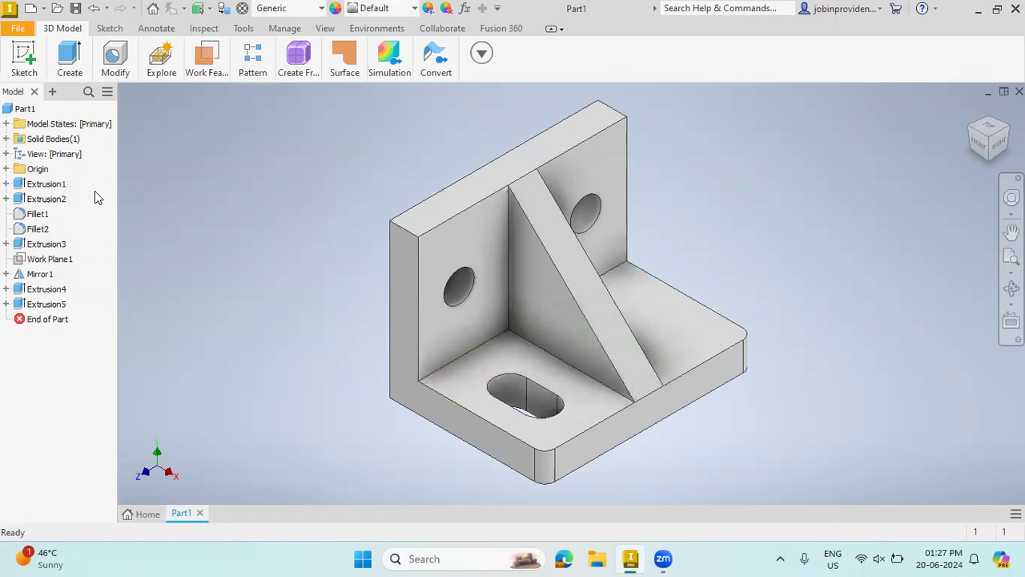
# Step: Show the mid work plane and mirror the slot cut about it to the other side of the rib
pyautogui.click(48, 258)
pyautogui.rightClick(48, 258)
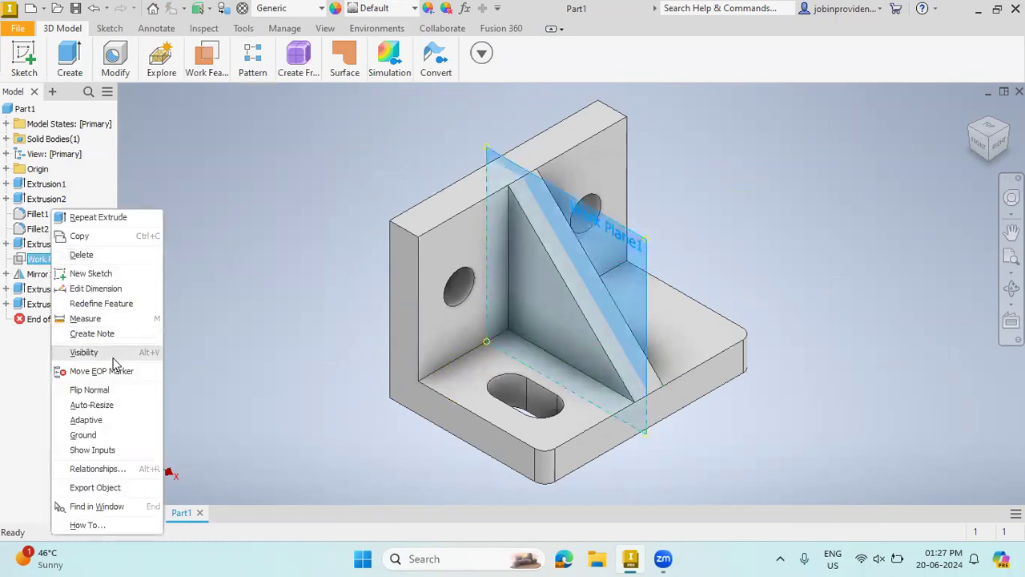
pyautogui.click(112, 354)
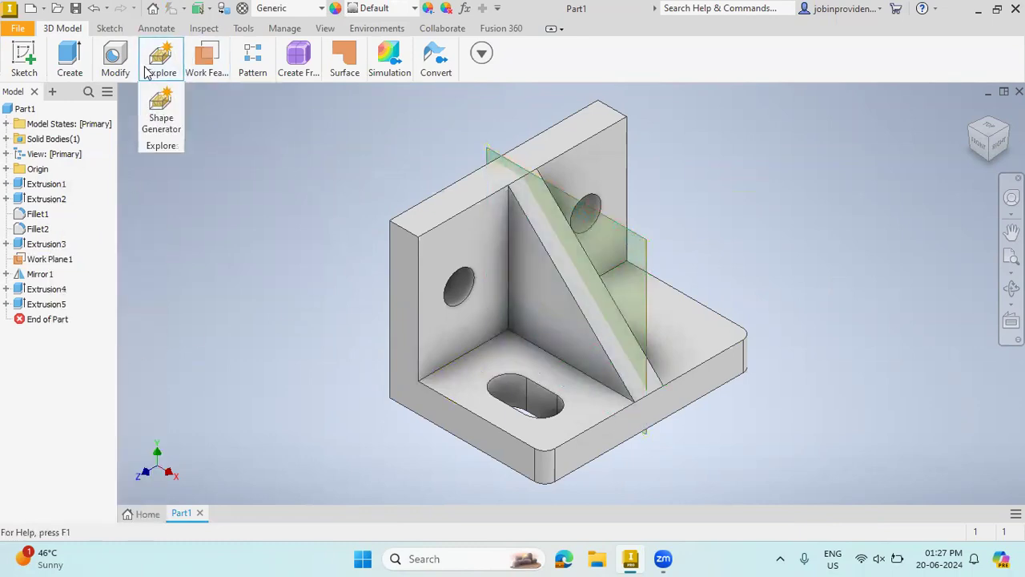
pyautogui.click(120, 69)
pyautogui.click(252, 60)
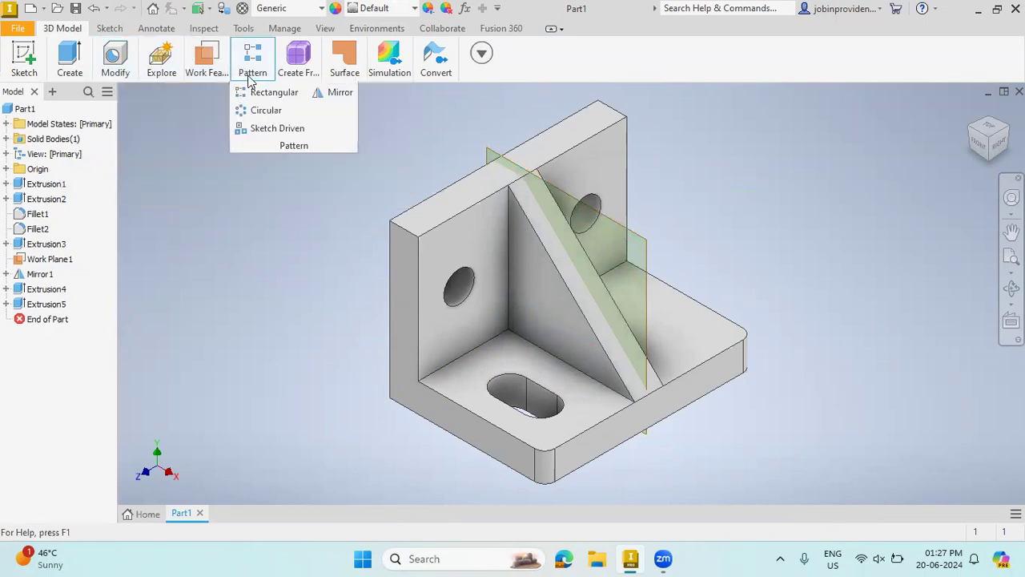
pyautogui.click(332, 91)
pyautogui.click(50, 305)
pyautogui.click(171, 151)
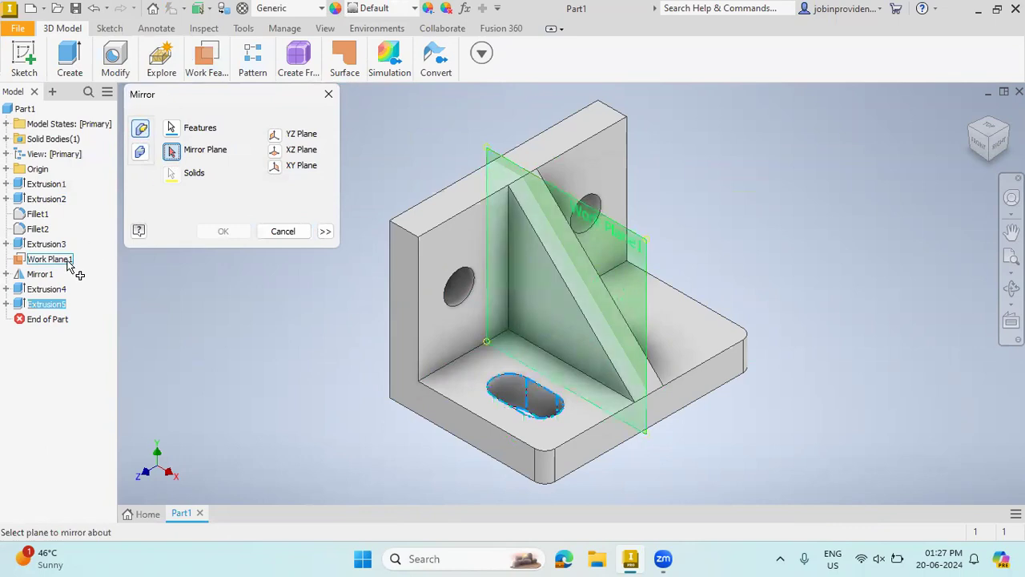
pyautogui.click(72, 262)
pyautogui.click(223, 233)
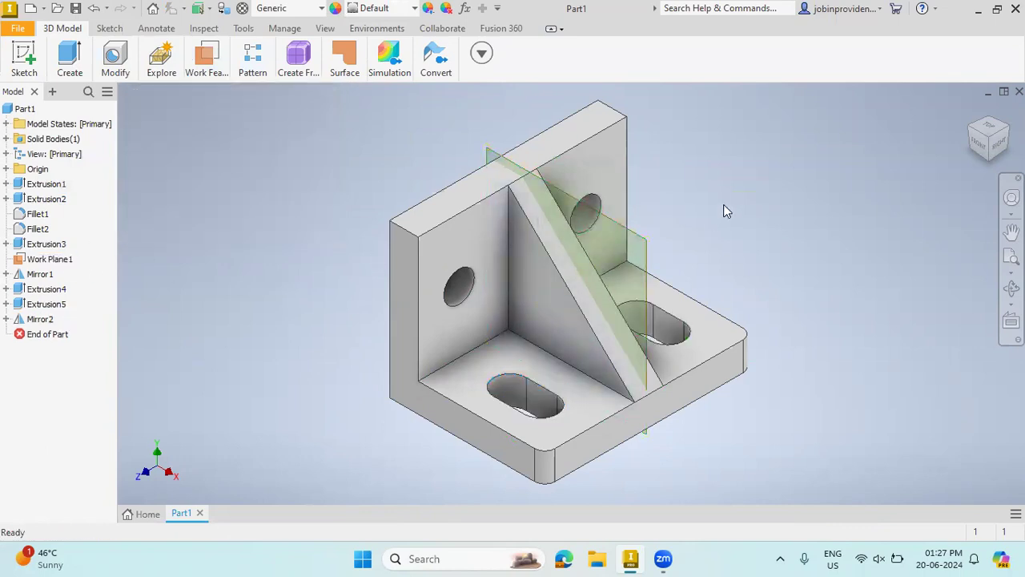
# Step: Hide the mid work plane
pyautogui.rightClick(58, 260)
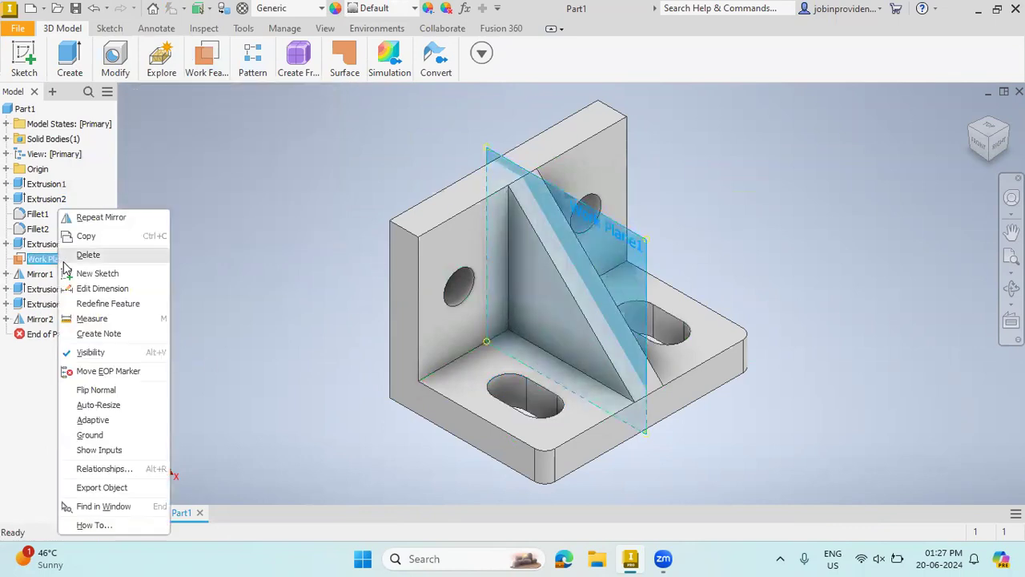
pyautogui.click(88, 353)
pyautogui.moveTo(993, 144)
pyautogui.mouseDown()
pyautogui.moveTo(955, 184)
pyautogui.moveTo(967, 134)
pyautogui.mouseUp()
pyautogui.click(971, 113)
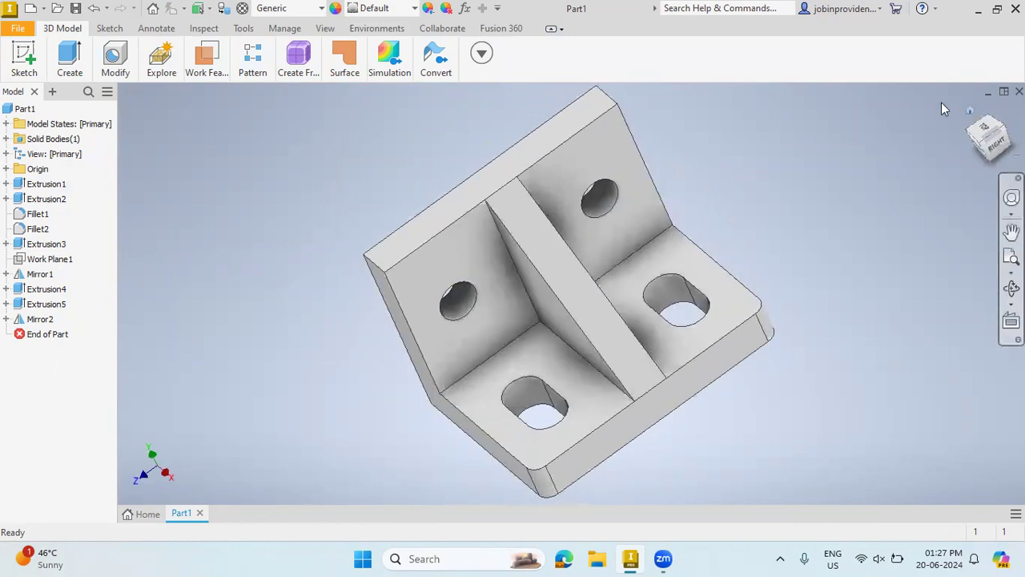
# Step: Fillet the two upper corner edges of the upright plate with a 5 mm radius
pyautogui.moveTo(117, 64)
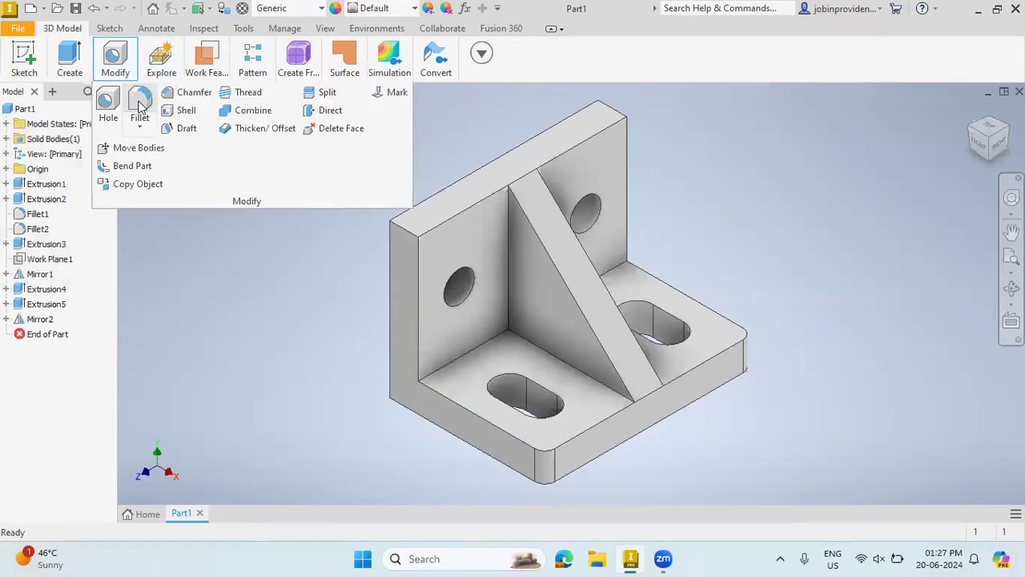
pyautogui.click(140, 104)
pyautogui.click(406, 228)
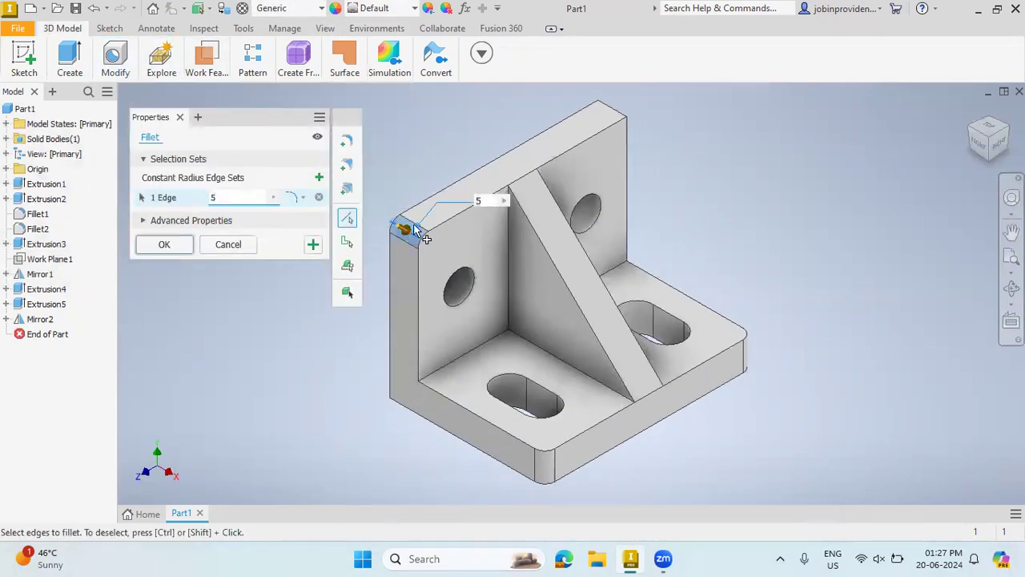
pyautogui.click(612, 107)
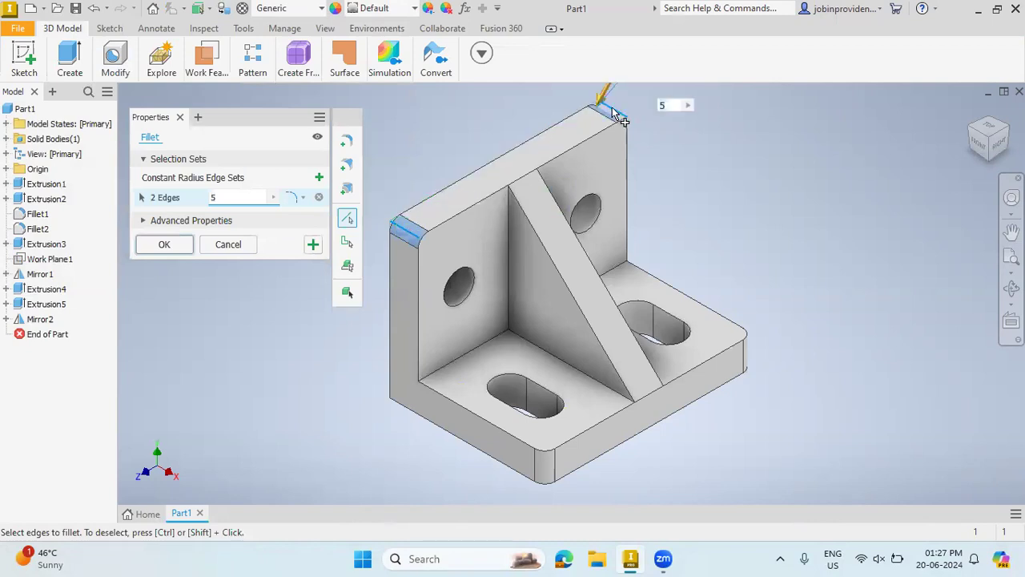
pyautogui.click(162, 245)
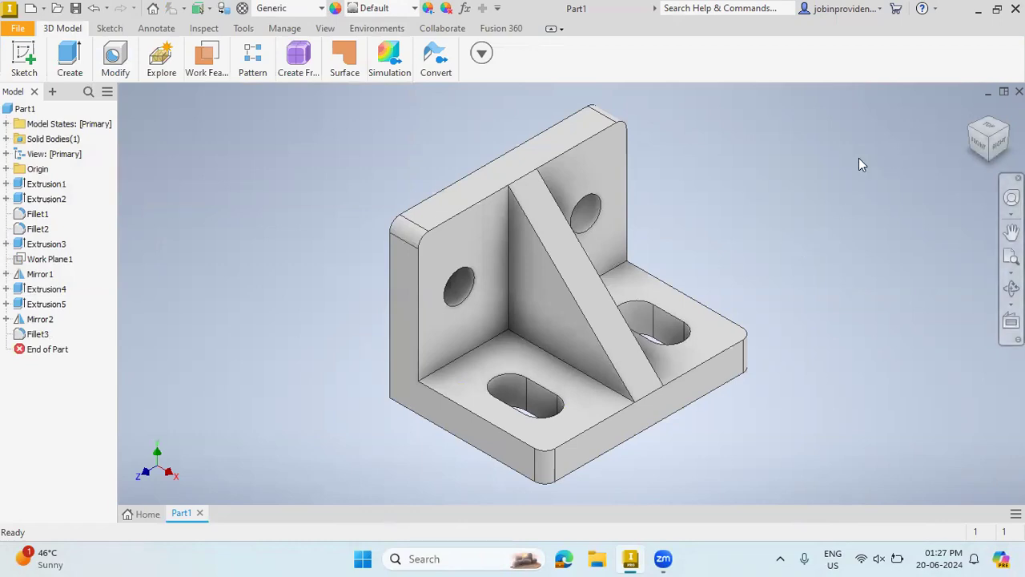
# Step: Assign Wood (Oak) as the part's material in its physical properties
pyautogui.rightClick(24, 109)
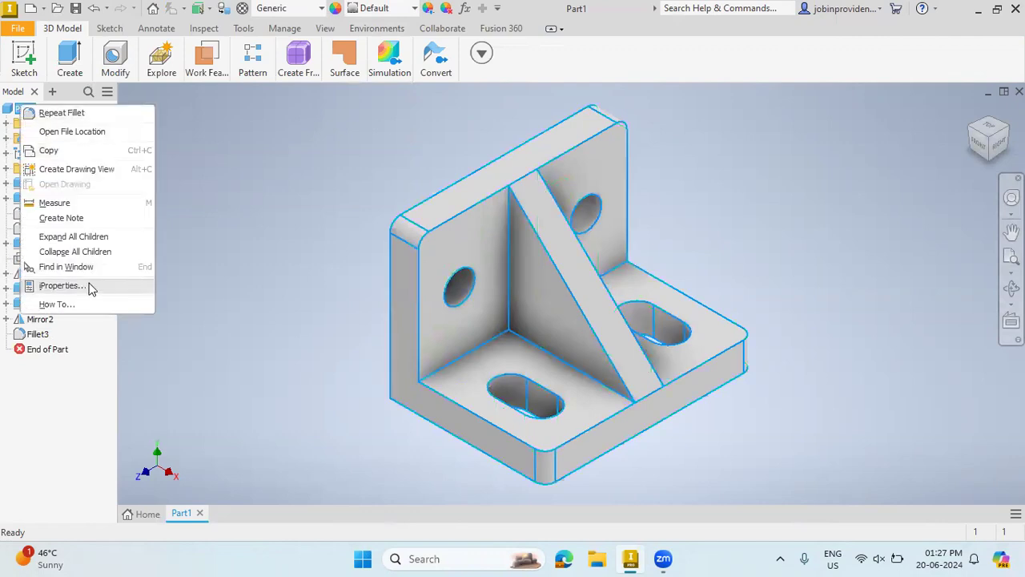
pyautogui.click(89, 287)
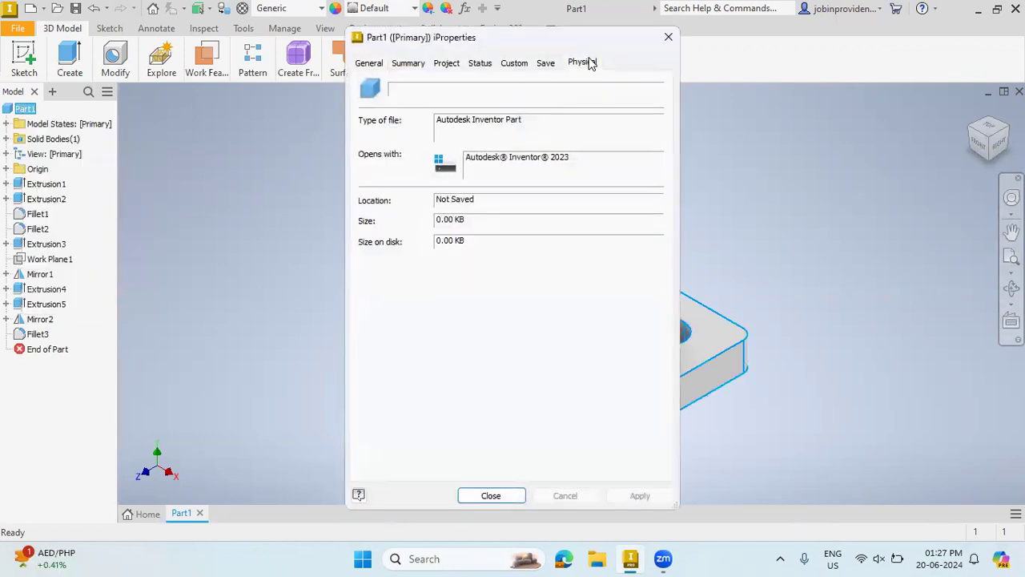
pyautogui.click(582, 63)
pyautogui.click(469, 135)
pyautogui.scroll(-3, 474, 265)
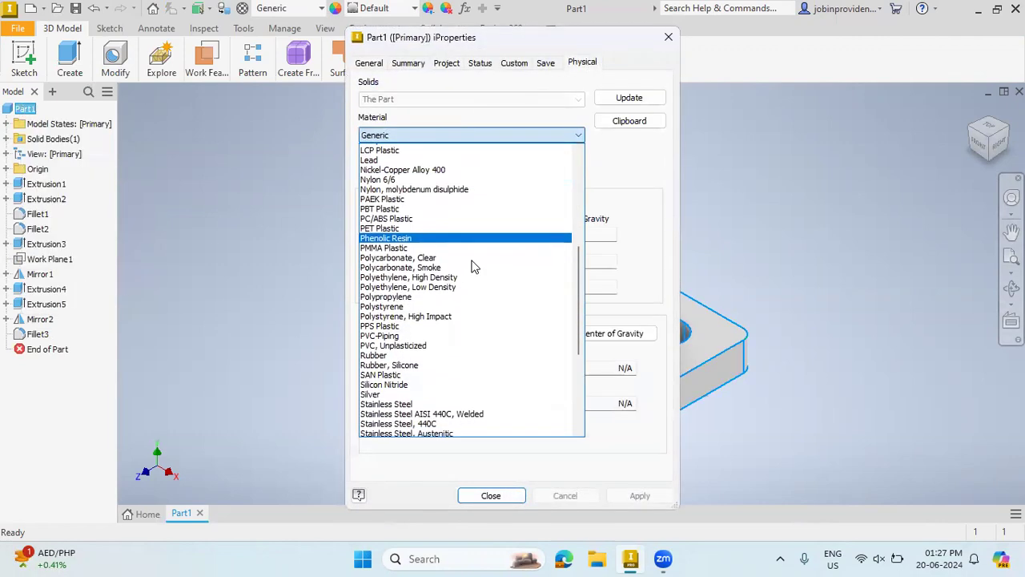
pyautogui.scroll(-7, 473, 265)
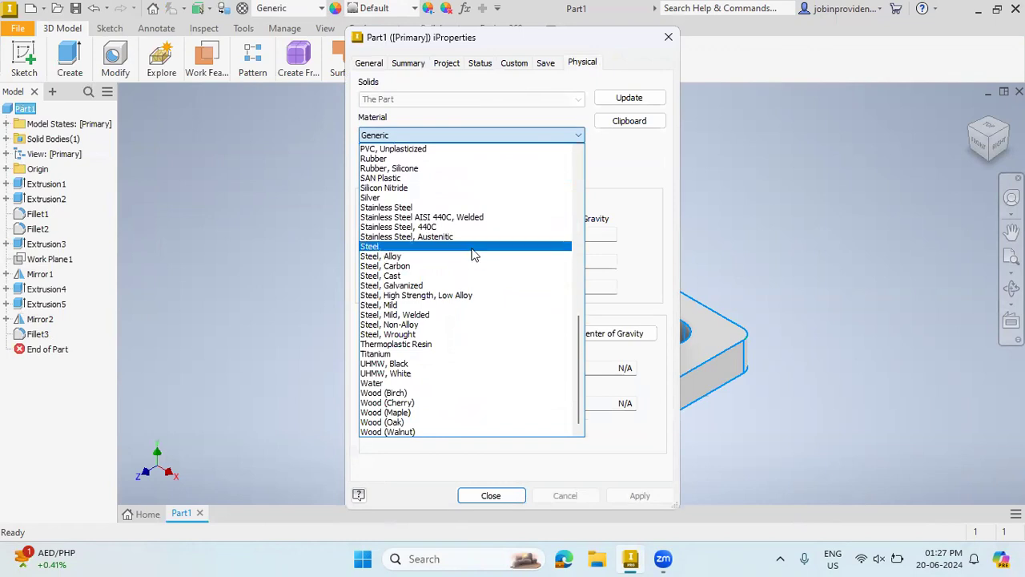
pyautogui.click(409, 423)
pyautogui.click(503, 494)
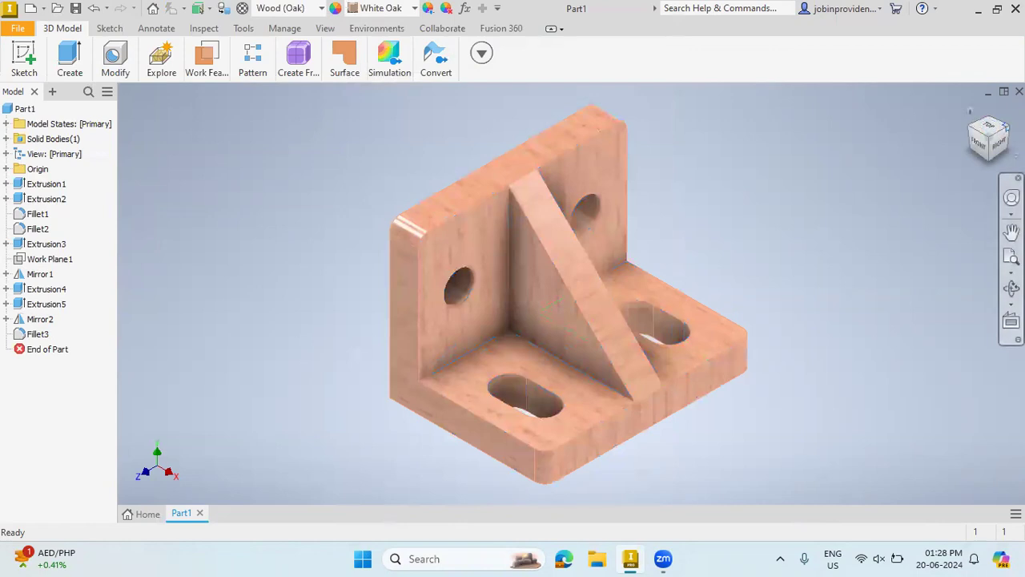
pyautogui.moveTo(997, 138); pyautogui.dragTo(953, 133)
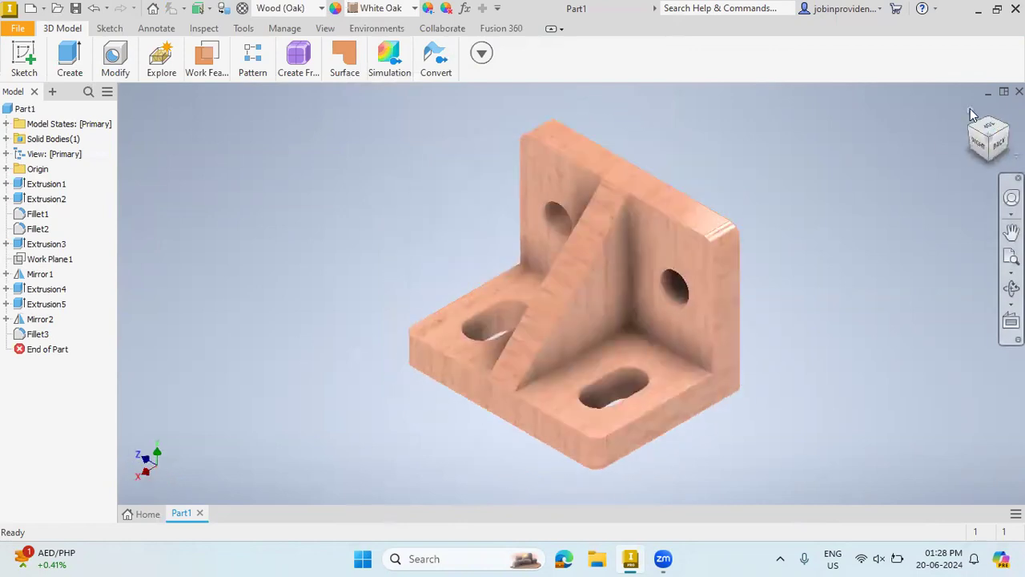
pyautogui.click(971, 115)
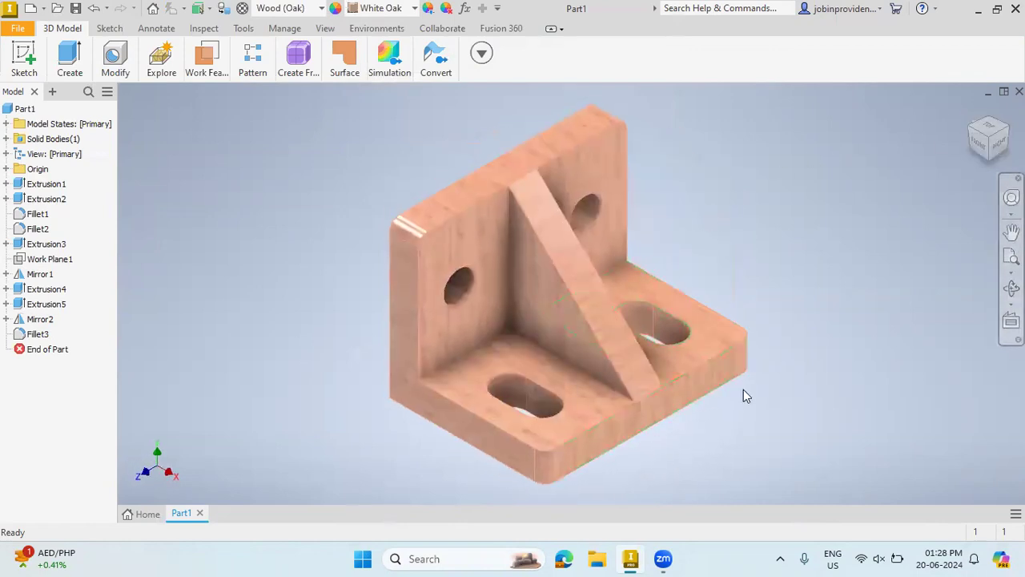
pyautogui.scroll(-2, 744, 396)
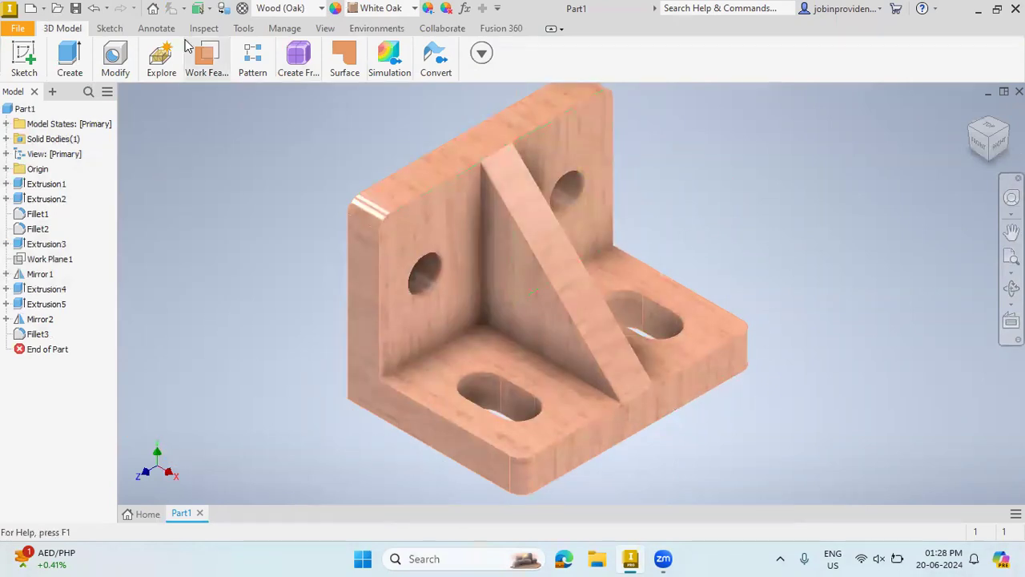
# Step: Start saving the part and go up to the GRABCAD folder as the save location
pyautogui.click(19, 30)
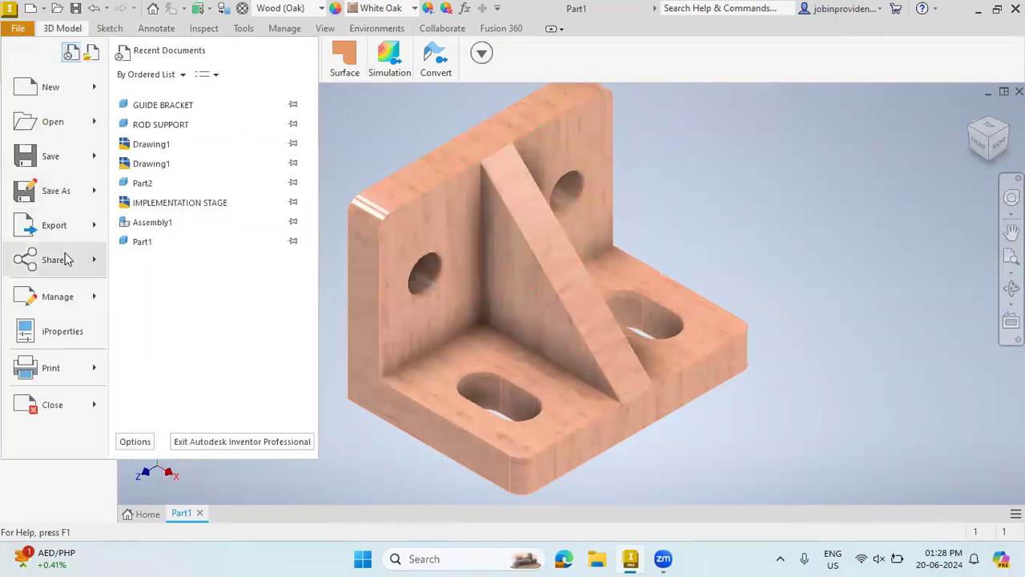
pyautogui.click(239, 99)
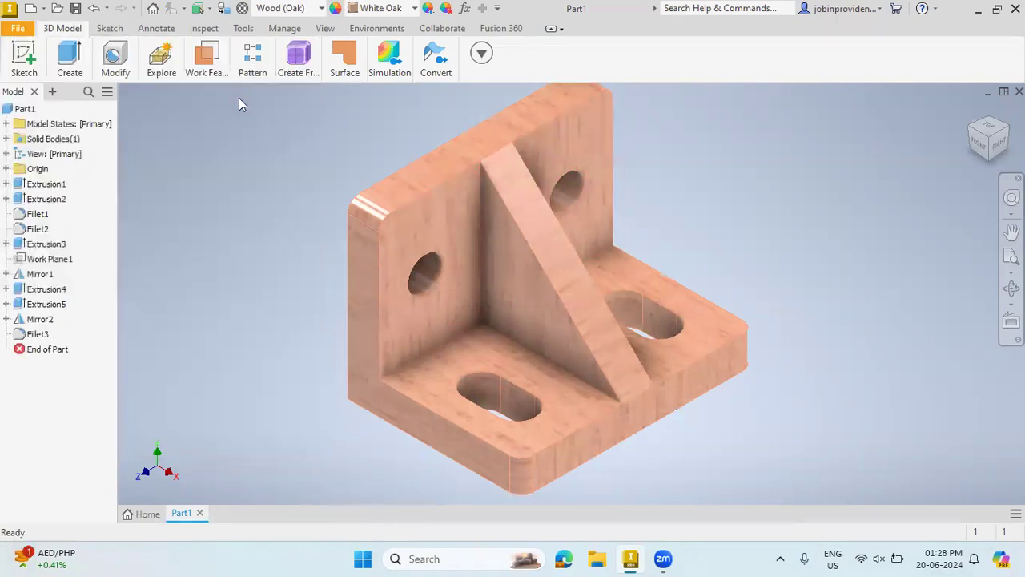
pyautogui.click(664, 172)
pyautogui.click(662, 174)
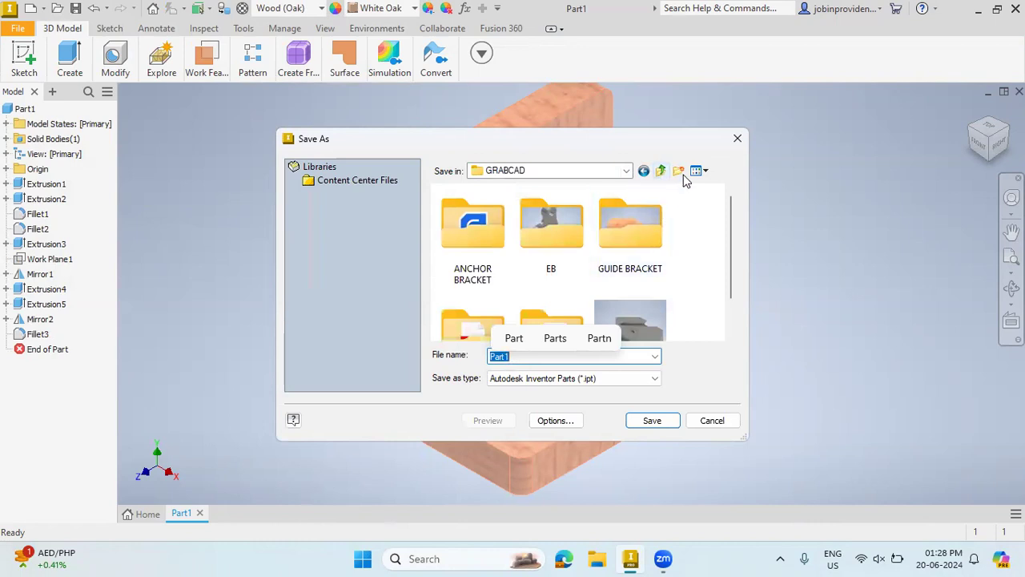
# Step: Create a new folder named BRACKET inside the GRABCAD folder
pyautogui.click(680, 173)
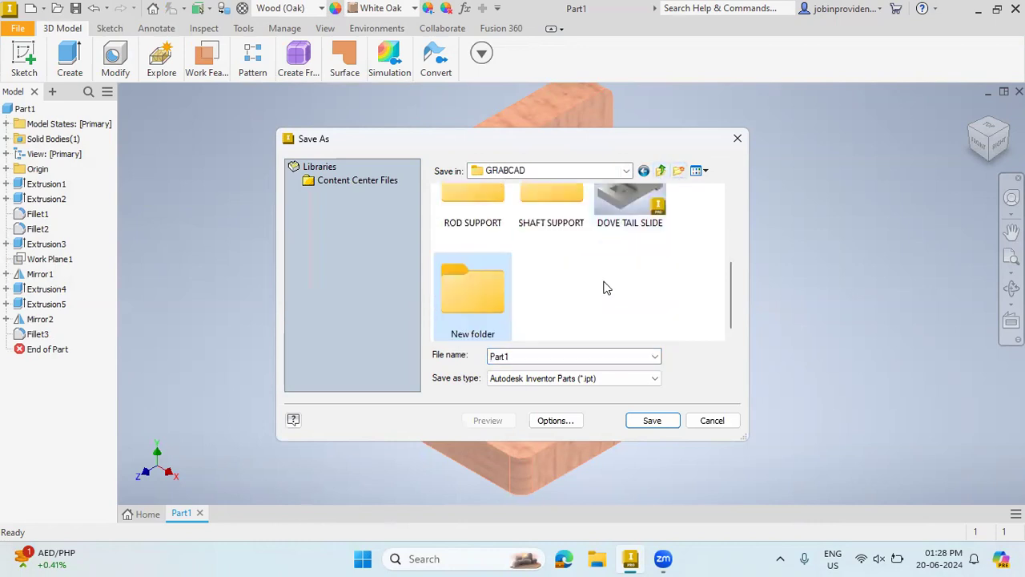
pyautogui.rightClick(481, 293)
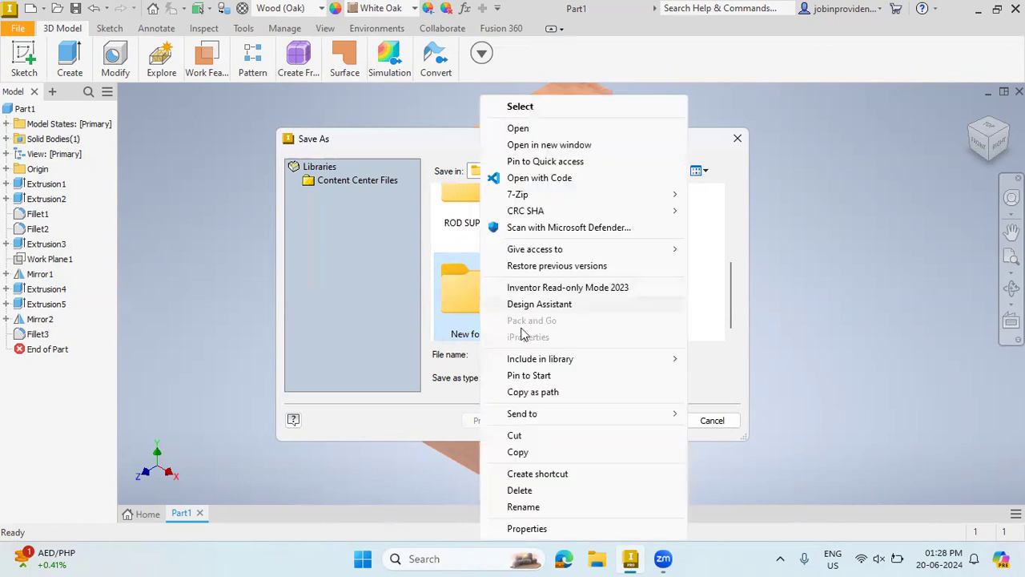
pyautogui.click(539, 508)
pyautogui.write('b')
pyautogui.press('BackSpace')
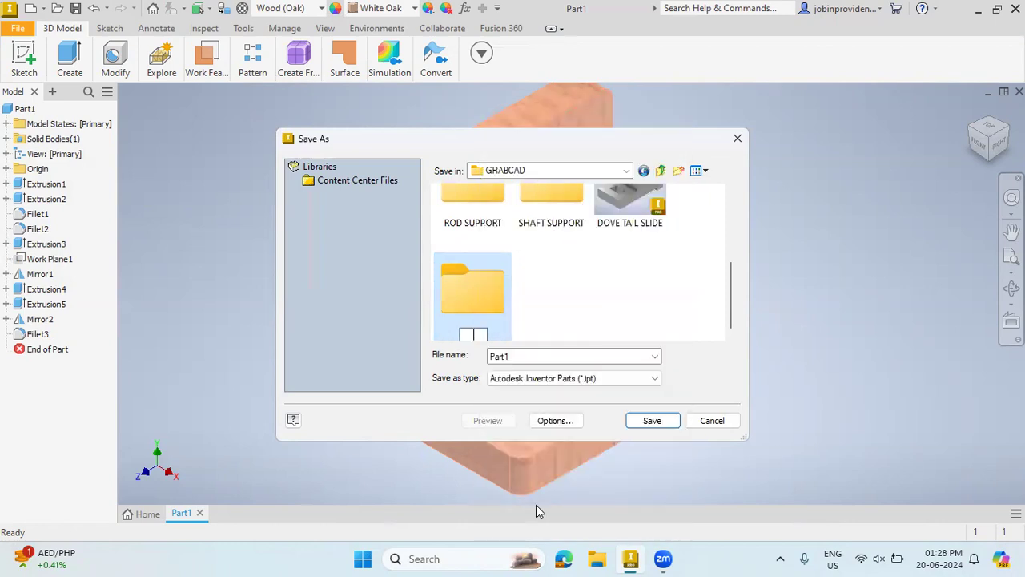
pyautogui.press('capslock')
pyautogui.write('BRAC')
pyautogui.write('KET')
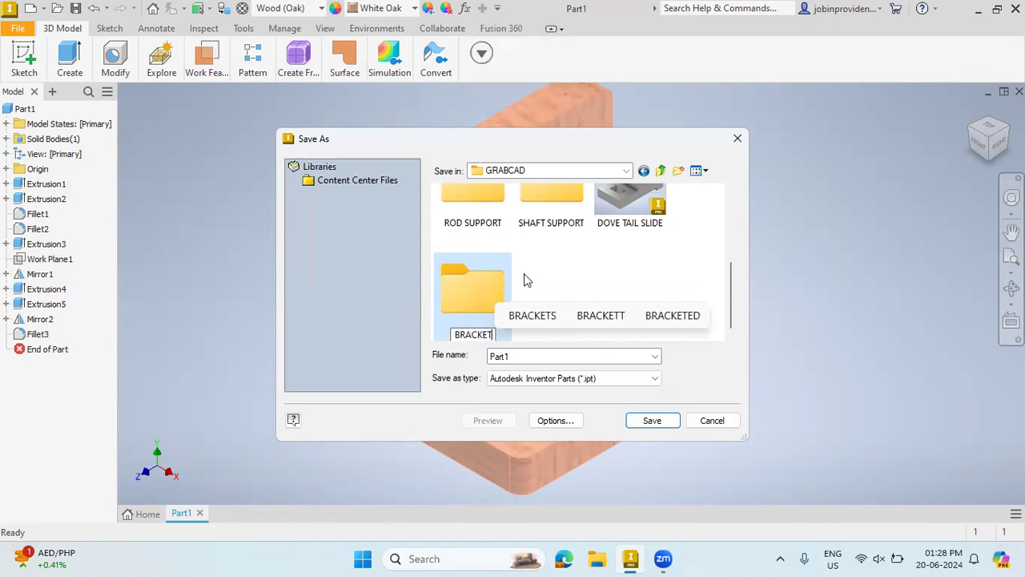
pyautogui.press('Return')
# Step: Save the part in the BRACKET folder as an Inventor part file named BRACKET
pyautogui.doubleClick(503, 287)
pyautogui.click(519, 354)
pyautogui.write('BRACKET')
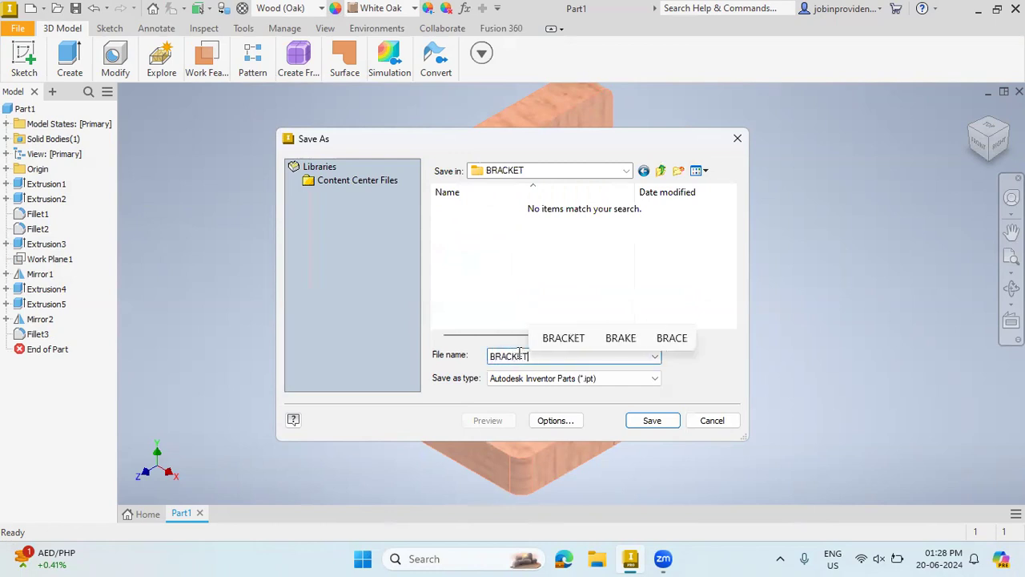
pyautogui.click(651, 421)
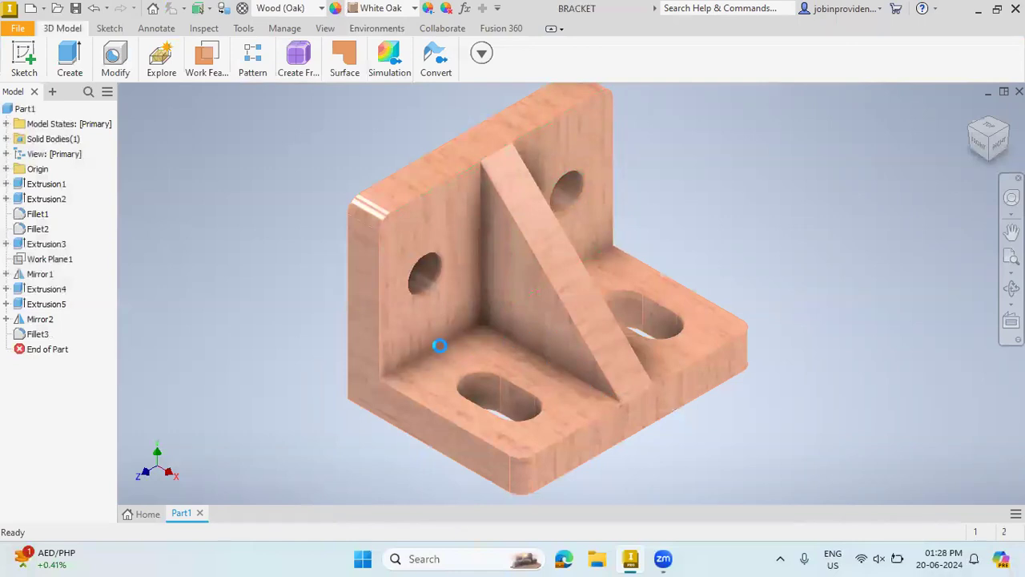
# Step: Export the bracket in its home isometric view as a BMP image named BRACKET in the BRACKET folder
pyautogui.scroll(-5, 713, 305)
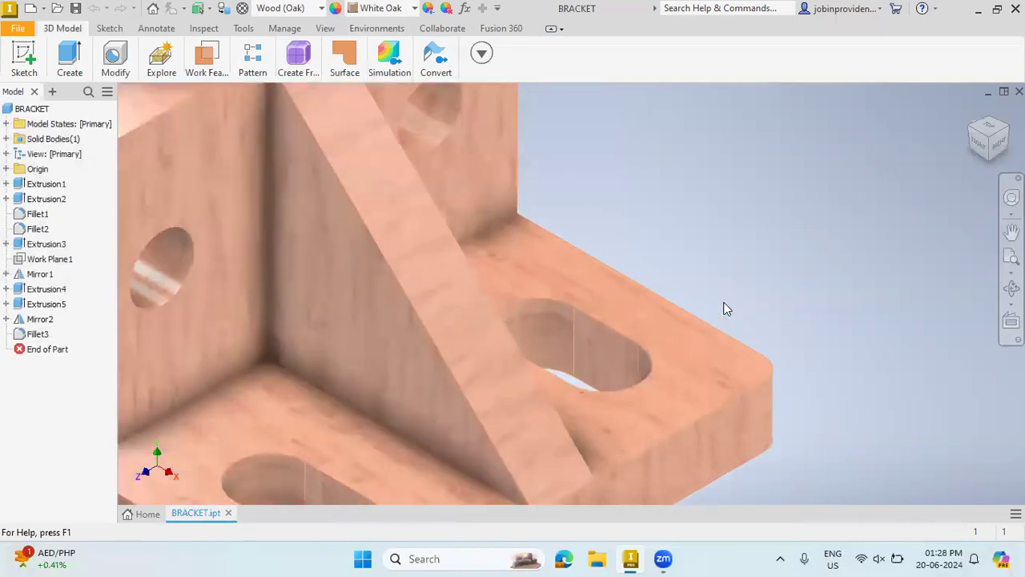
pyautogui.scroll(5, 725, 286)
pyautogui.scroll(-4, 724, 281)
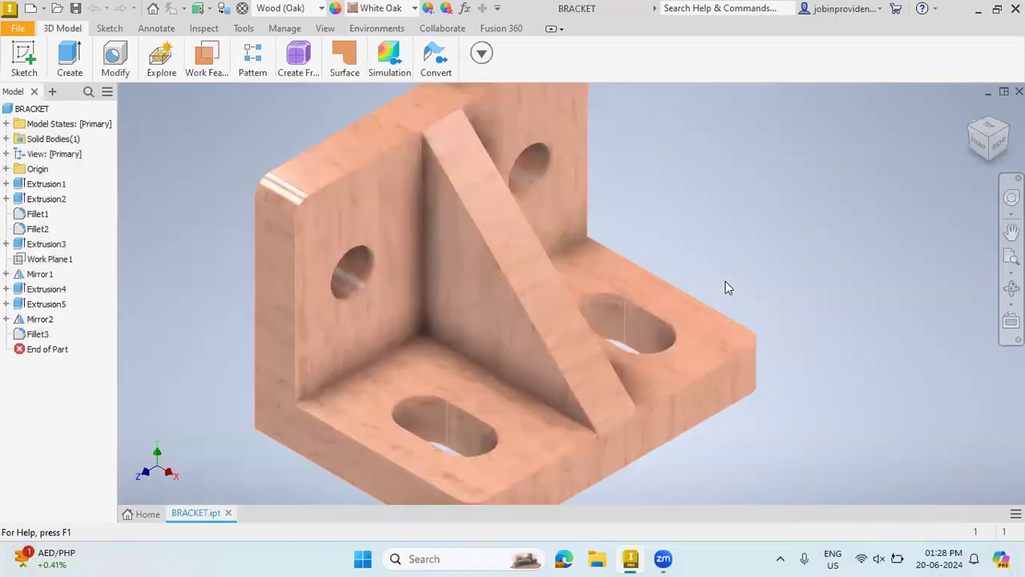
pyautogui.click(971, 112)
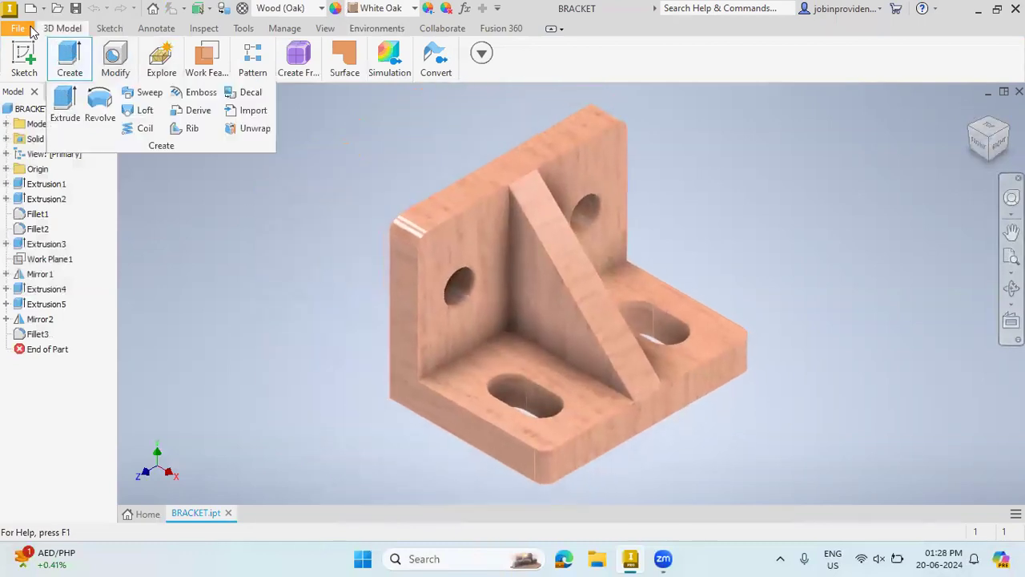
pyautogui.click(27, 31)
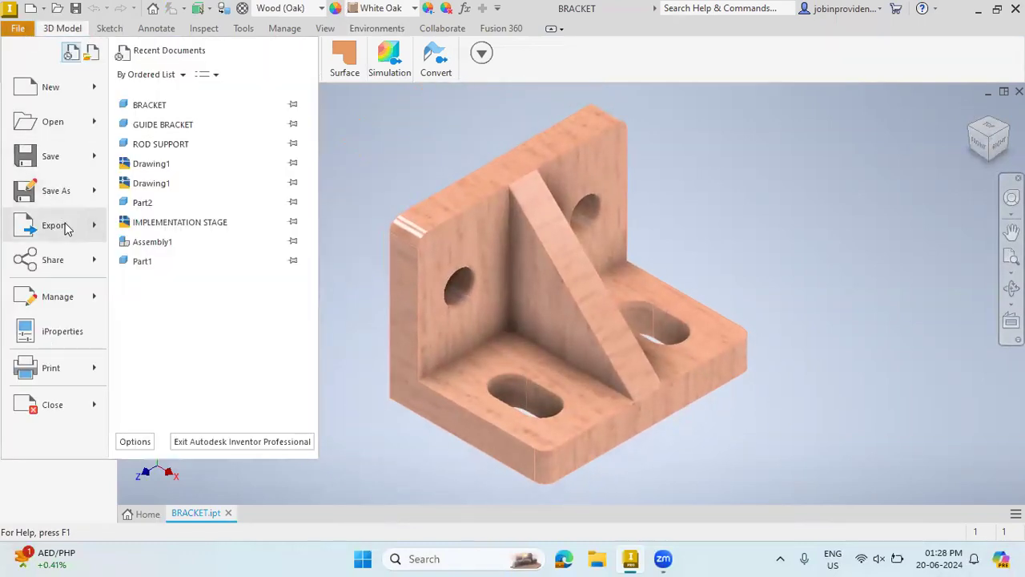
pyautogui.moveTo(64, 226)
pyautogui.click(164, 94)
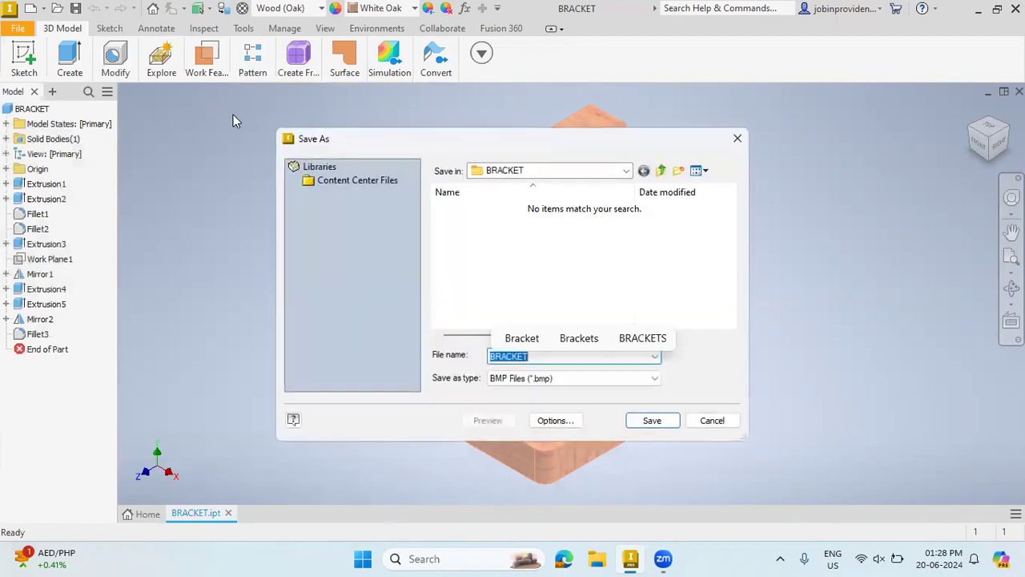
pyautogui.click(650, 422)
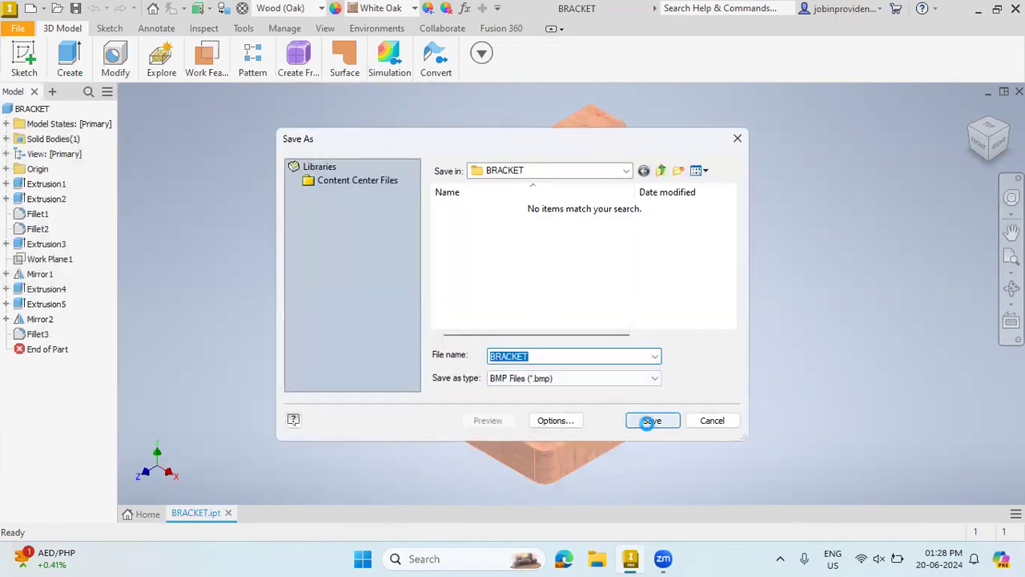
# Step: Export the part to CAD format as an AutoCAD DWG file named BRACKET in the BRACKET folder
pyautogui.click(18, 28)
pyautogui.moveTo(78, 237)
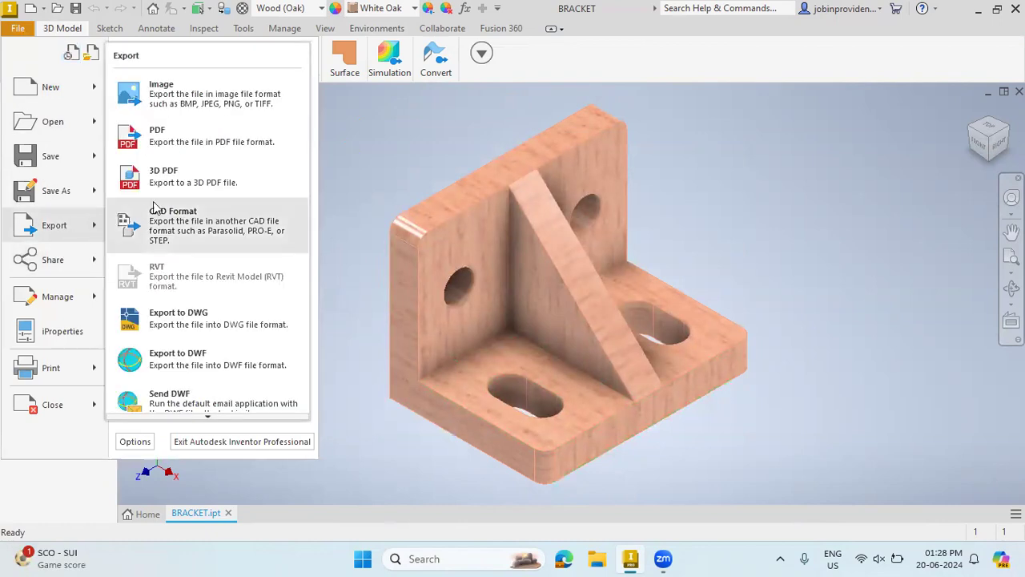
pyautogui.click(221, 247)
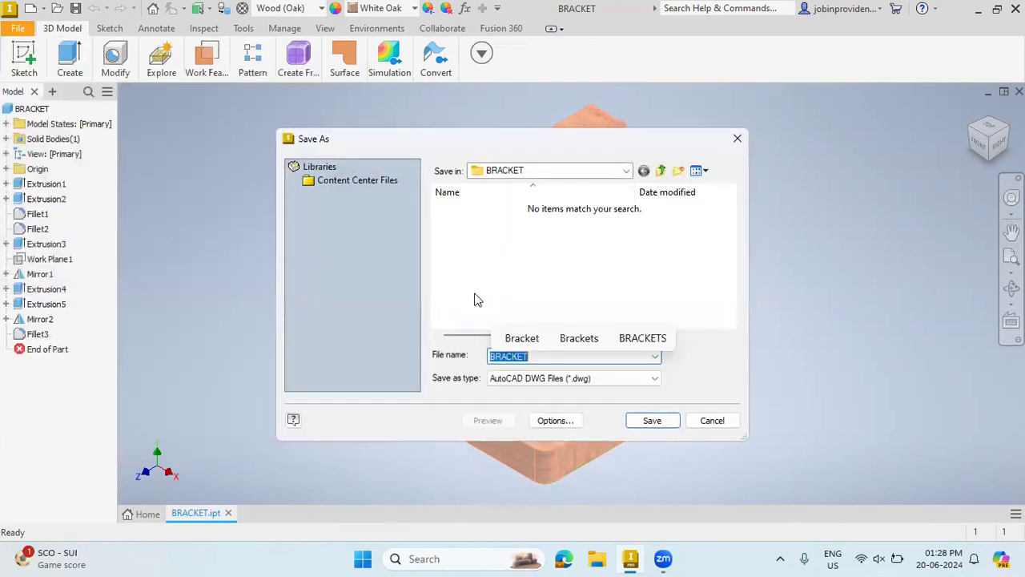
pyautogui.click(607, 378)
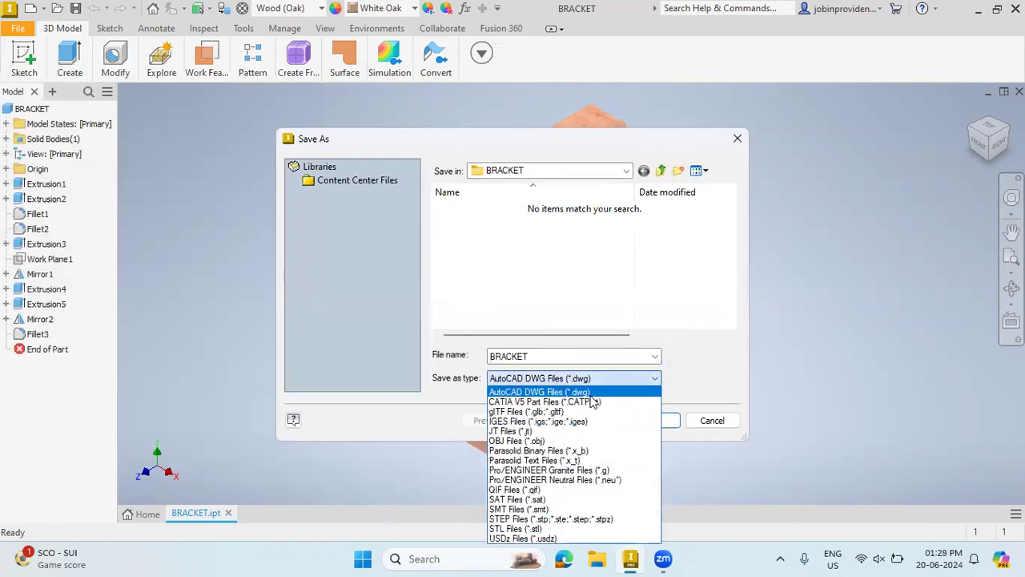
pyautogui.click(600, 392)
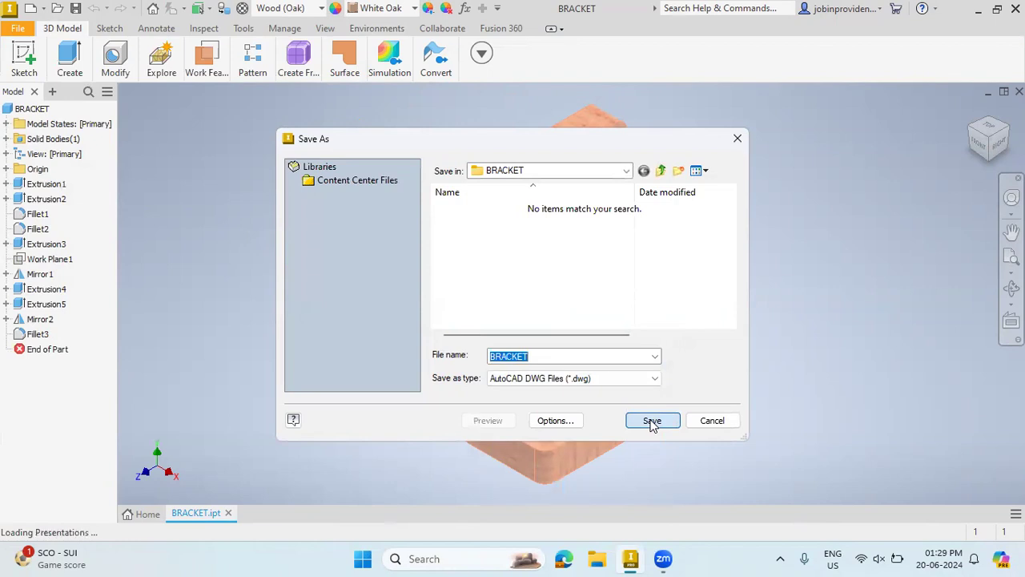
pyautogui.click(652, 422)
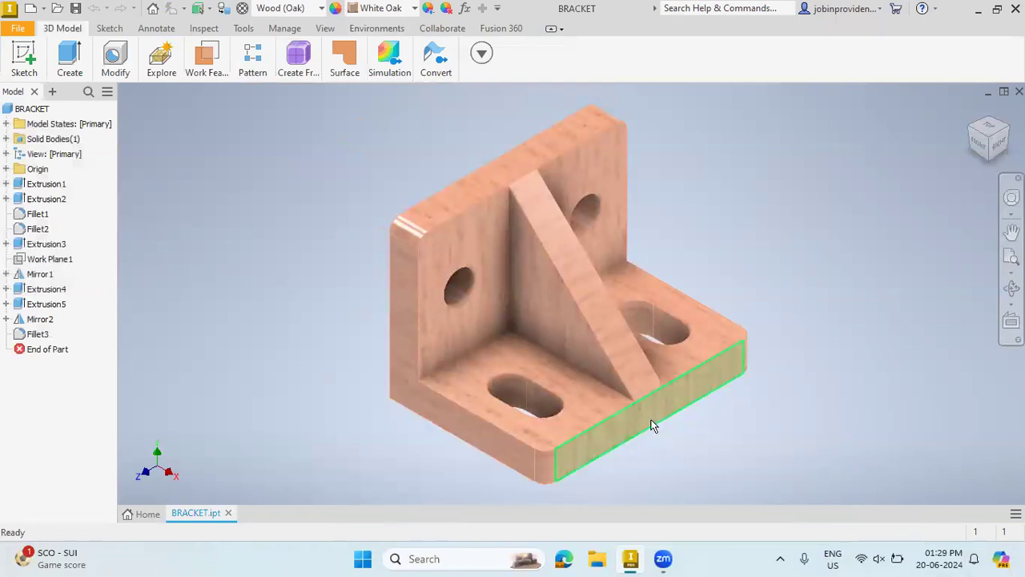
# Step: Examine the finished bracket from several sides, including its holes, slots and rib, and return to the home view
pyautogui.moveTo(652, 425)
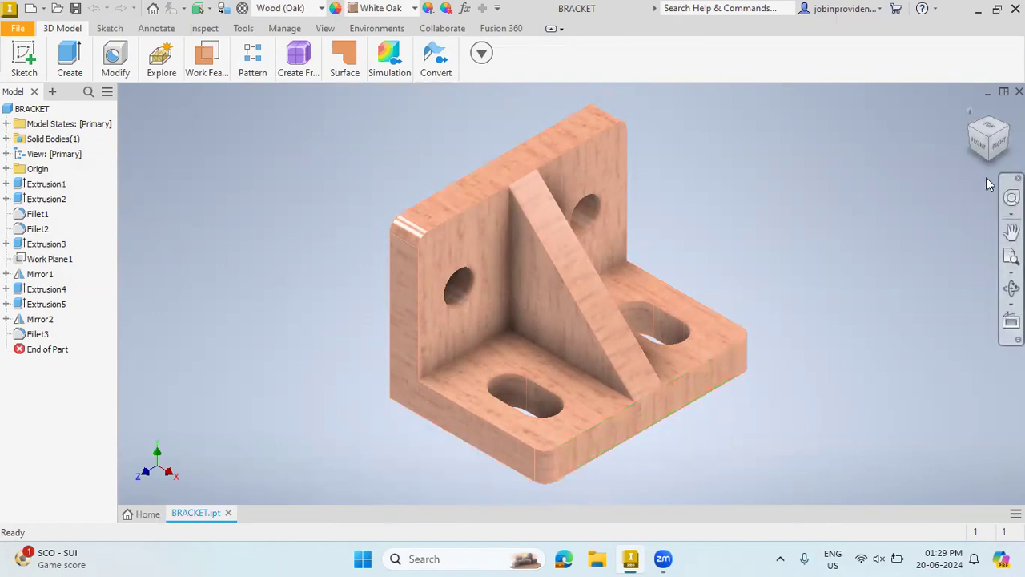
pyautogui.click(978, 124)
pyautogui.click(969, 112)
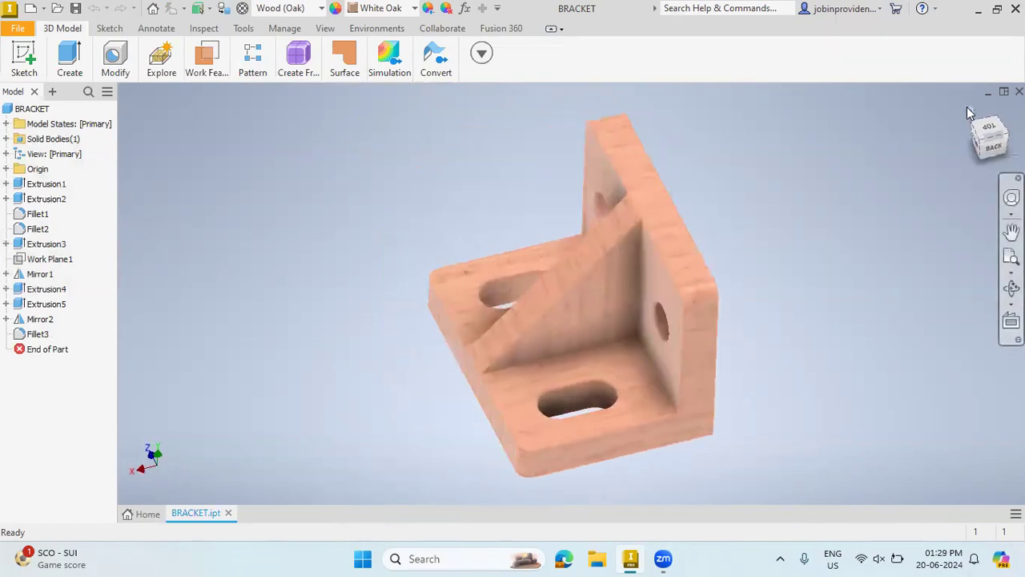
pyautogui.click(991, 134)
pyautogui.click(993, 136)
pyautogui.click(991, 132)
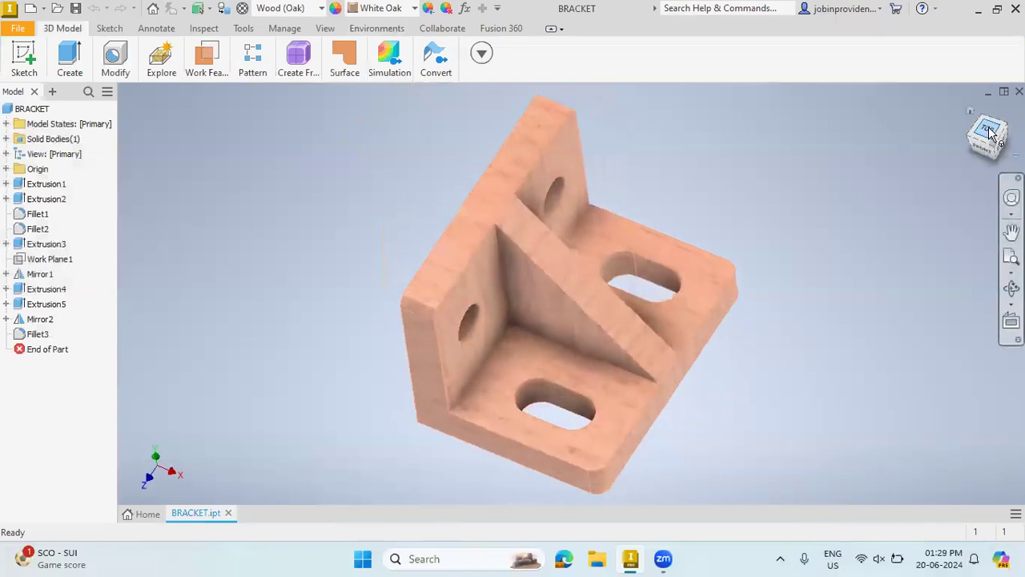
pyautogui.click(970, 113)
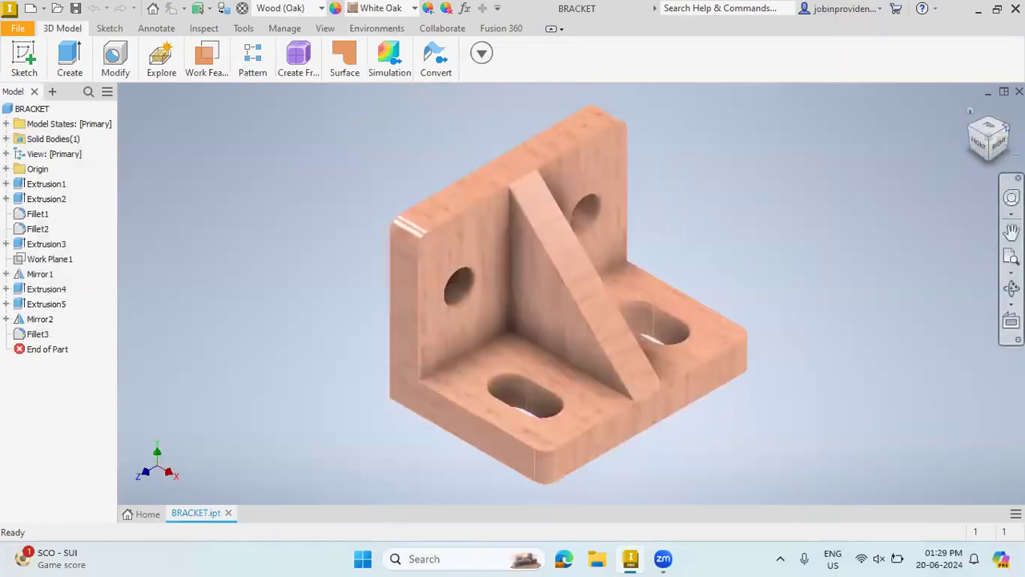
pyautogui.click(973, 115)
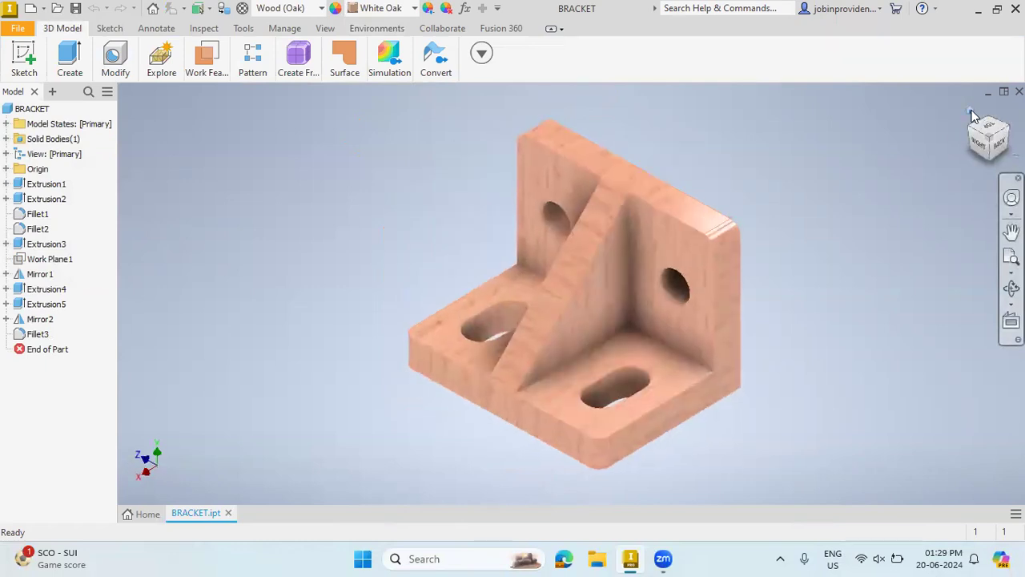
pyautogui.click(974, 115)
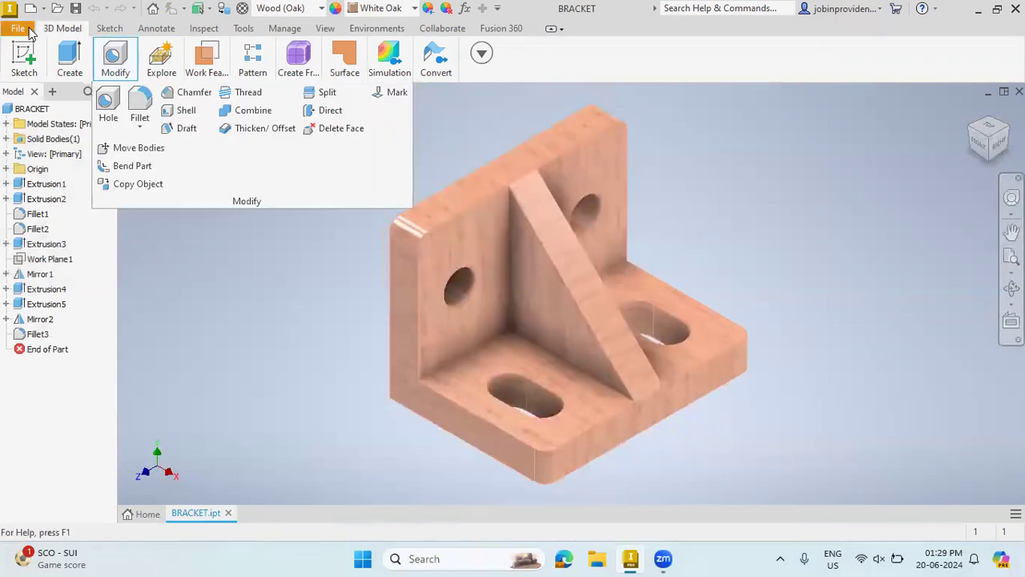
# Step: Export the part to CAD format as a CATIA V5 part file named BRACKET in the BRACKET folder
pyautogui.click(30, 30)
pyautogui.moveTo(81, 227)
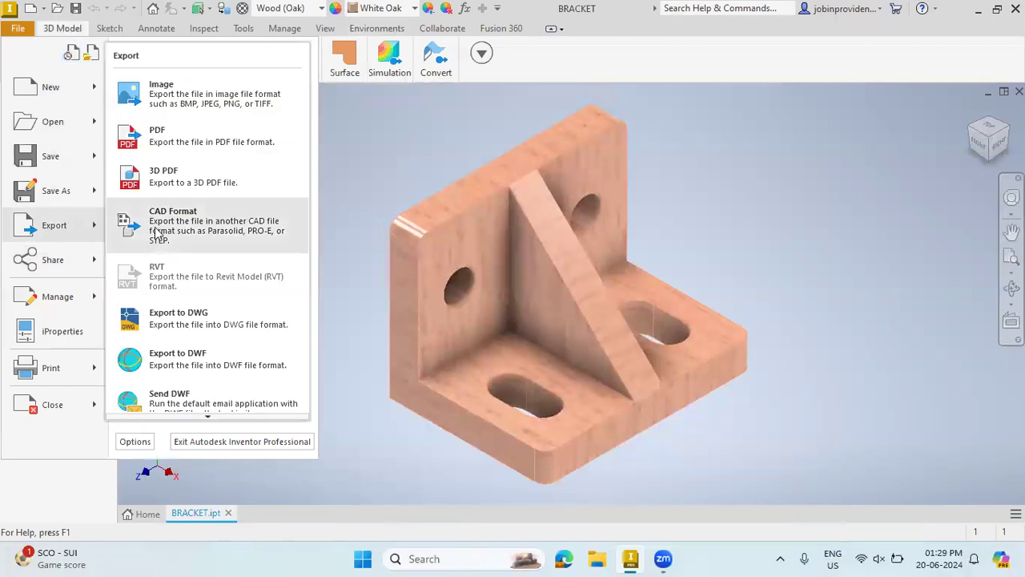
pyautogui.click(176, 225)
pyautogui.click(513, 378)
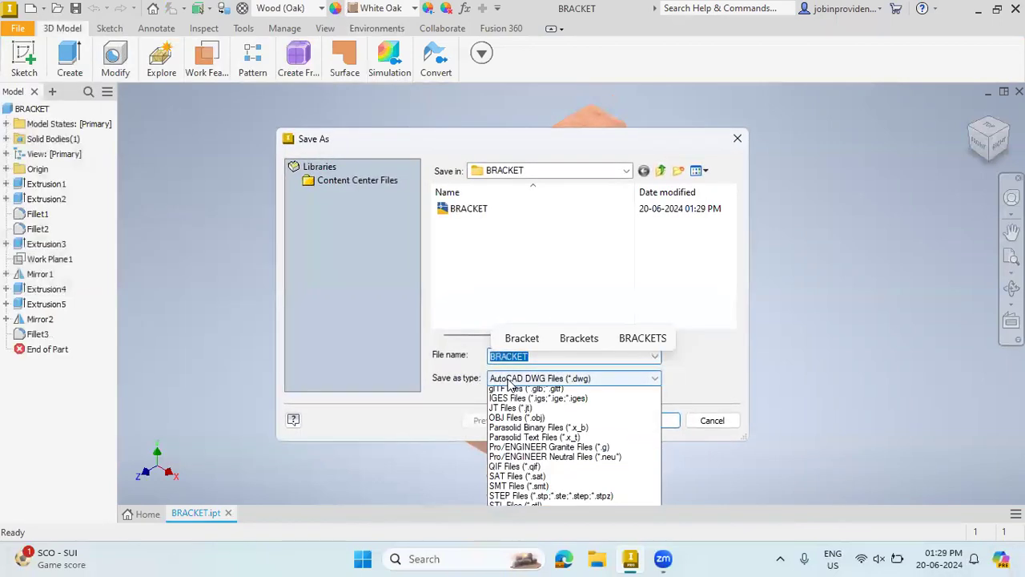
pyautogui.click(512, 401)
pyautogui.click(647, 422)
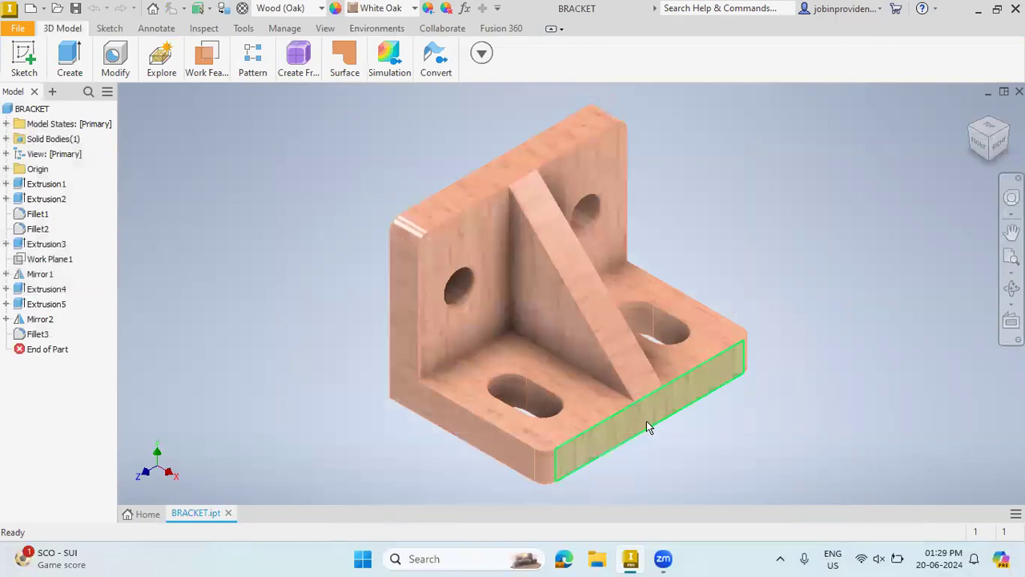
# Step: Start another CAD format export of the bracket part
pyautogui.click(17, 28)
pyautogui.moveTo(72, 226)
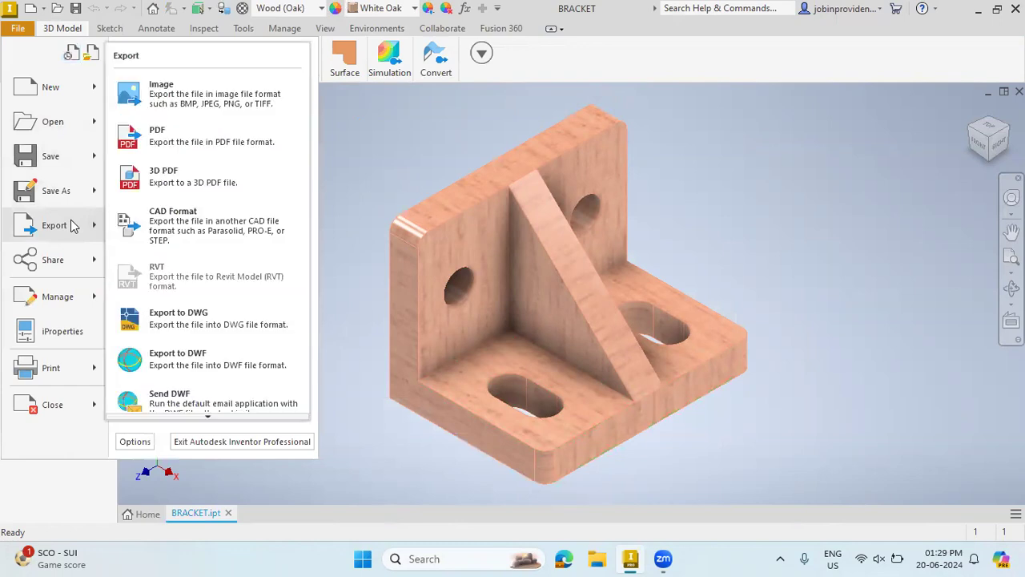
pyautogui.click(171, 214)
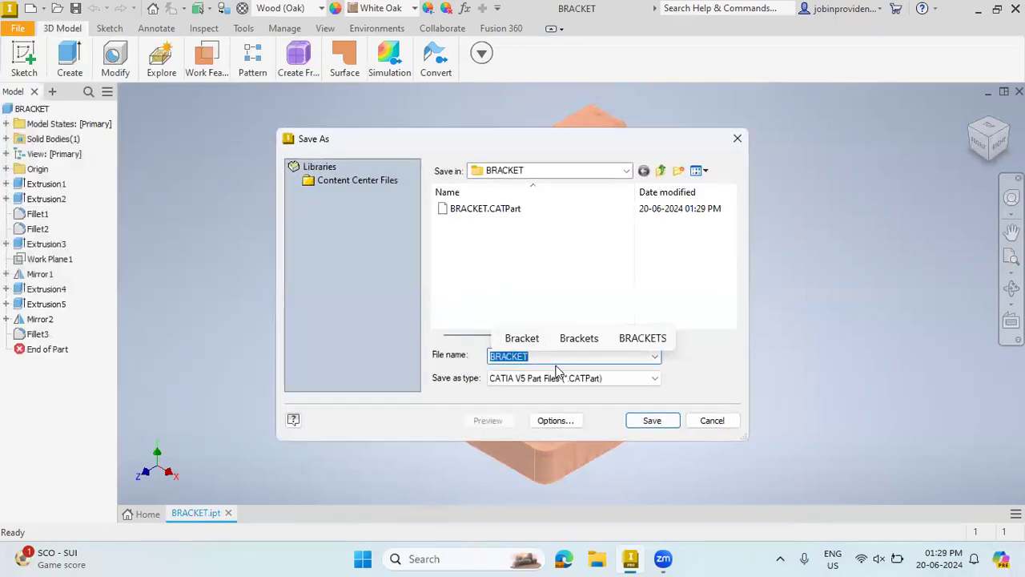